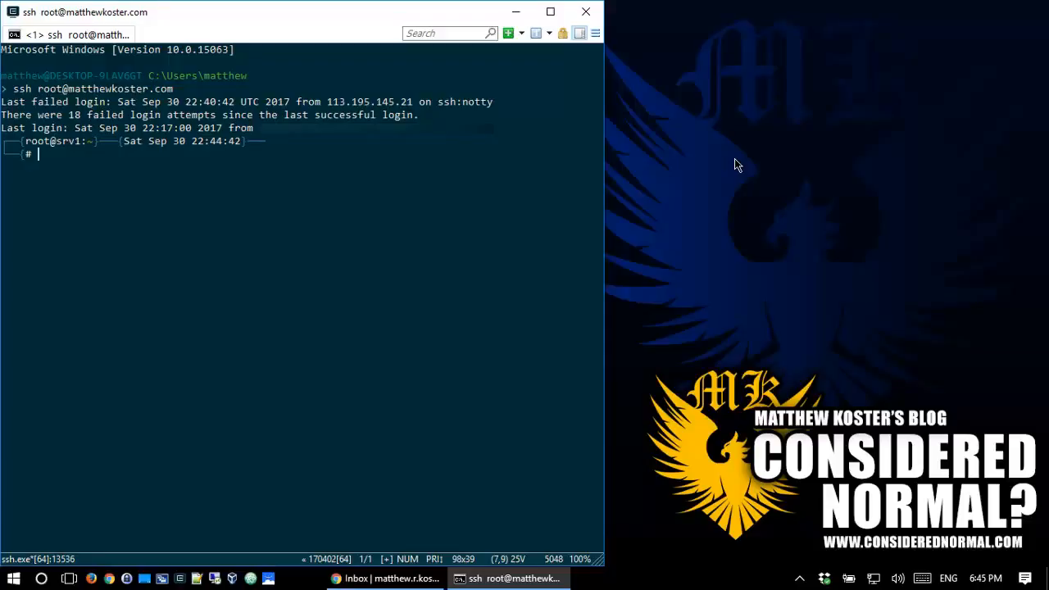
Highlight the '18 failed login attempts since' notice in ConEmu, then close the SSH console window.
left_click_drag(71, 122, 246, 117)
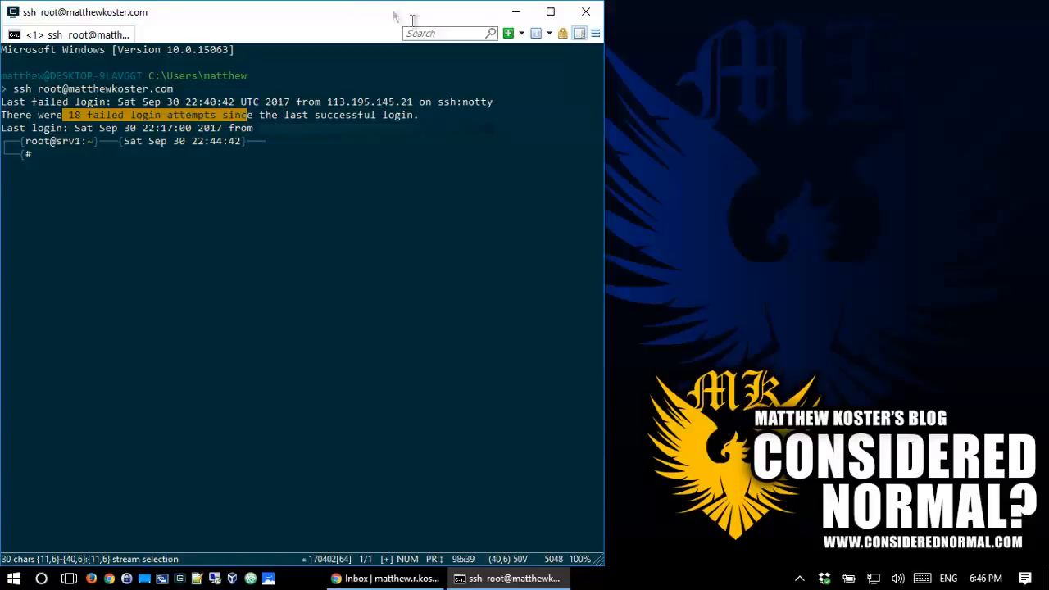
left_click(582, 13)
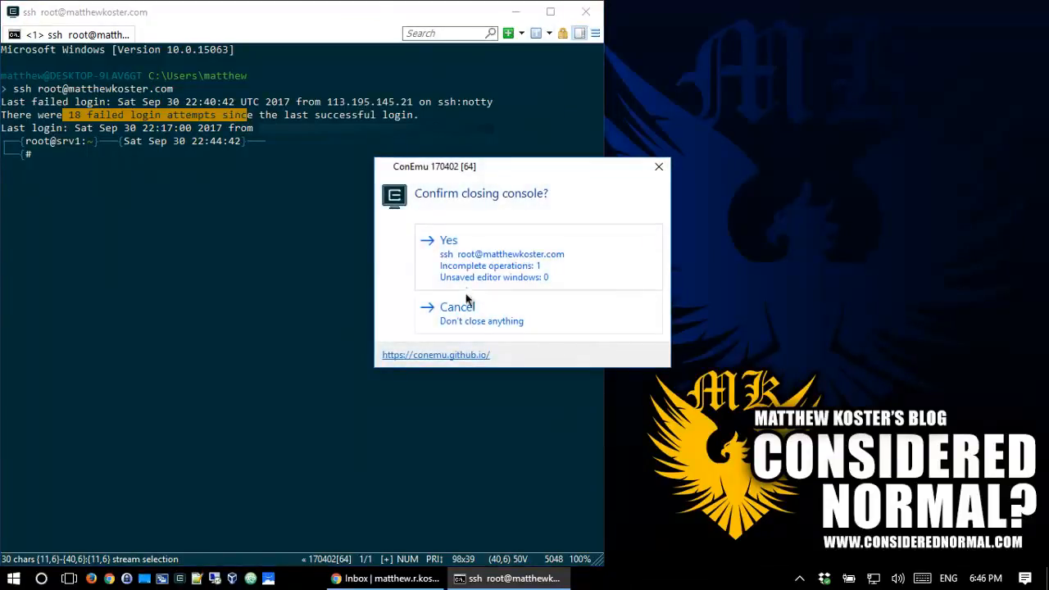
Confirm closing ConEmu, then launch Remote Desktop Connection and connect to the Windows server.
left_click(465, 277)
left_click(215, 579)
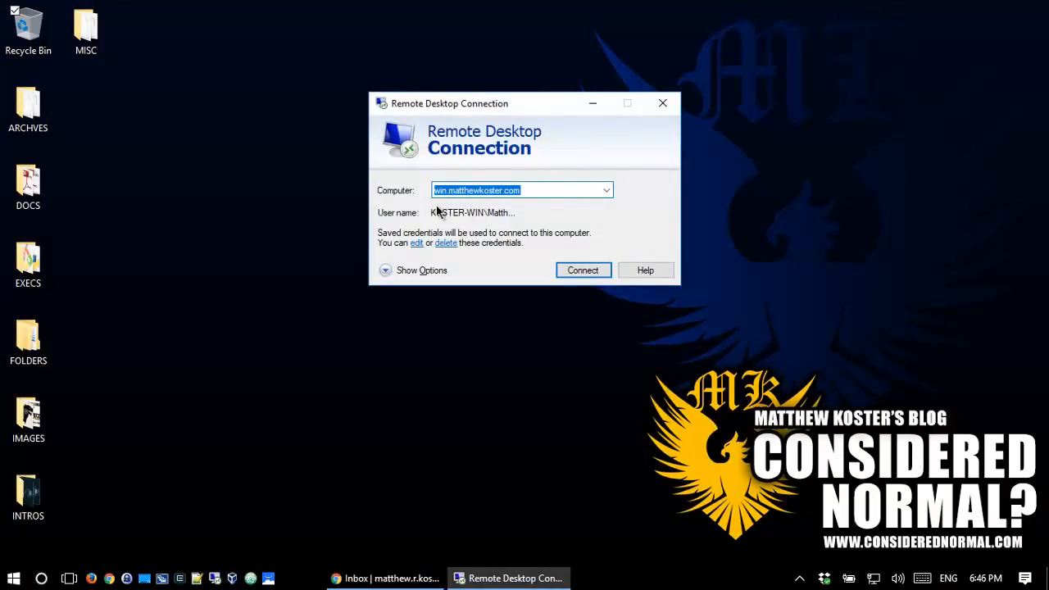
left_click(584, 270)
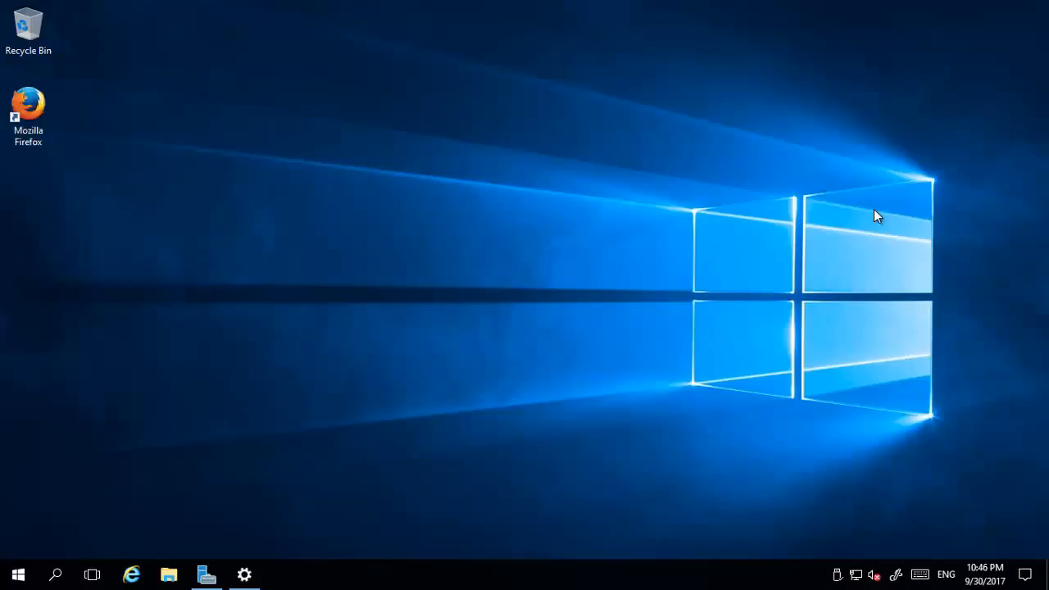
List the Local Users and Groups > Users in Computer Management with the Name column widened.
right_click(18, 574)
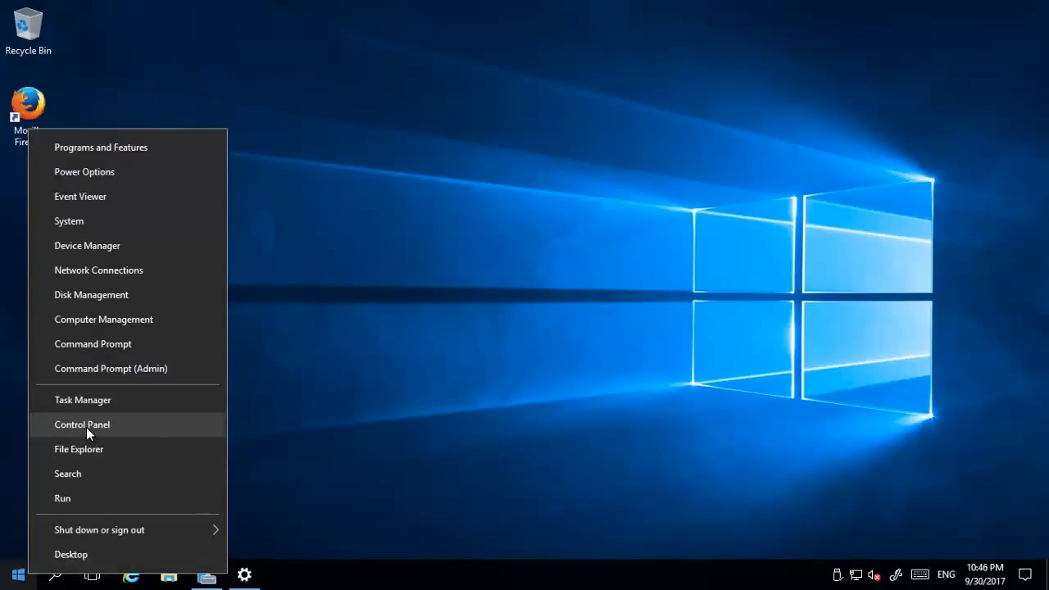
left_click(96, 318)
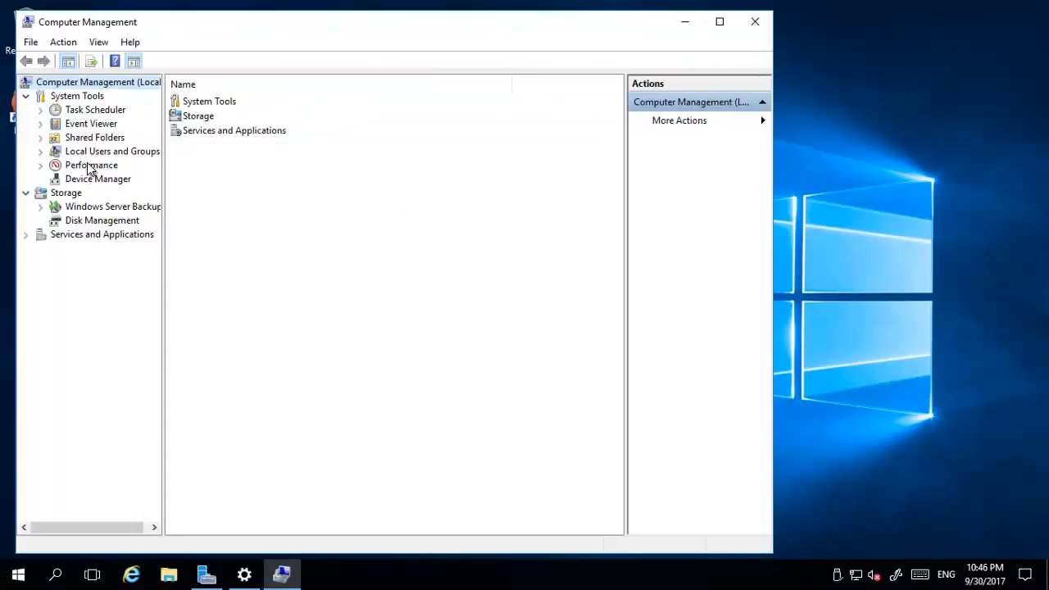
double_click(109, 153)
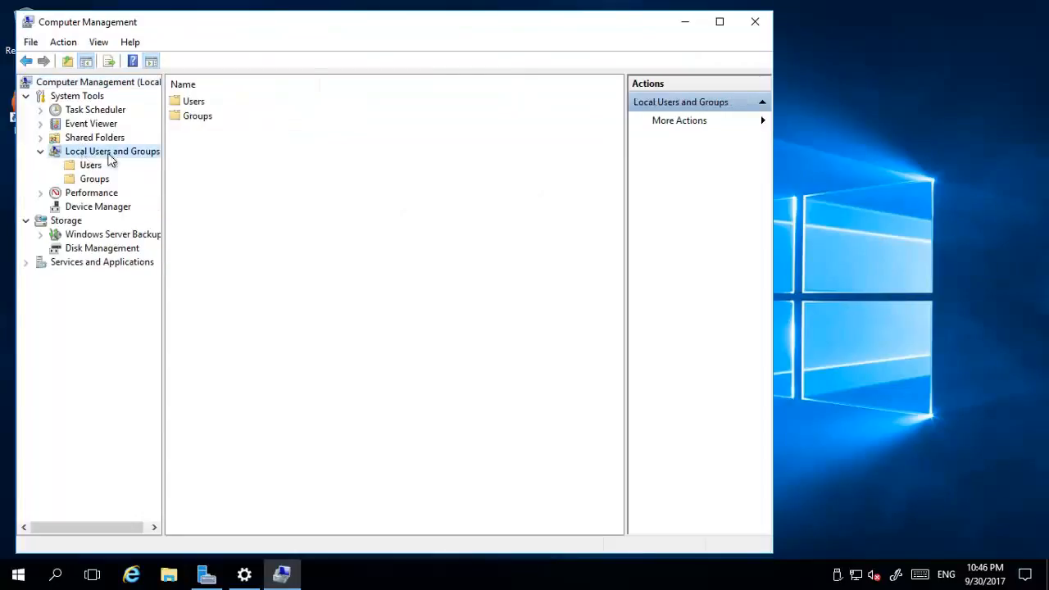
double_click(198, 103)
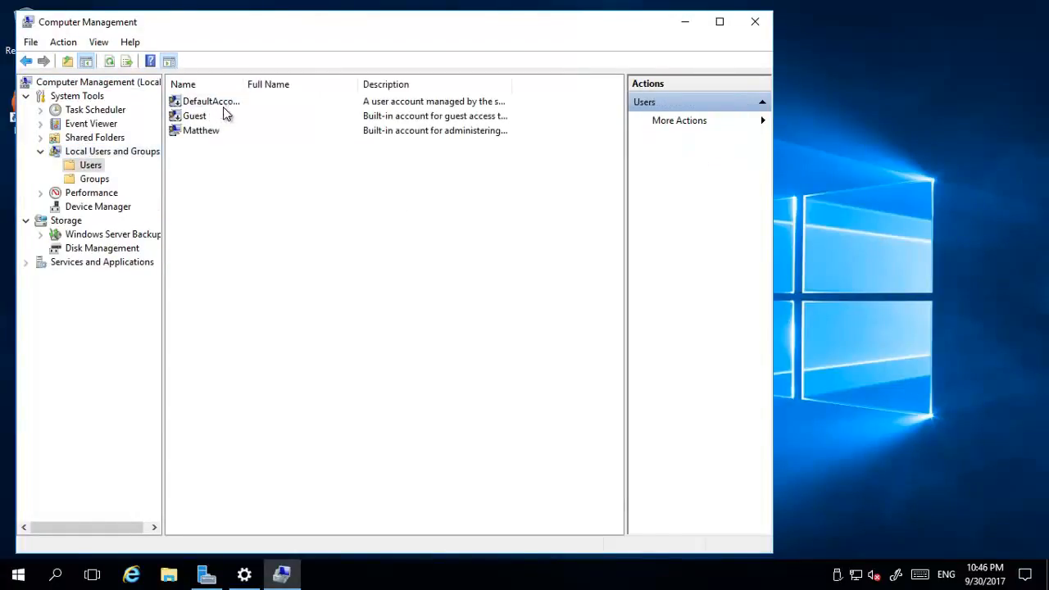
left_click(205, 138)
left_click_drag(246, 85, 294, 85)
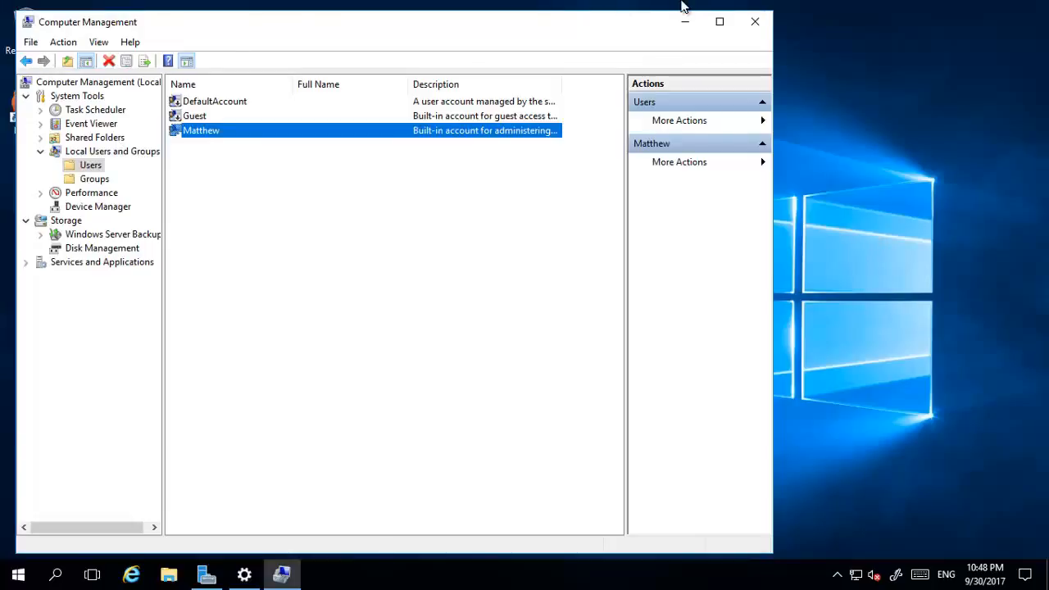
Leave the RDP session and go to duo.com in Chrome's Duo tab.
left_click(707, 11)
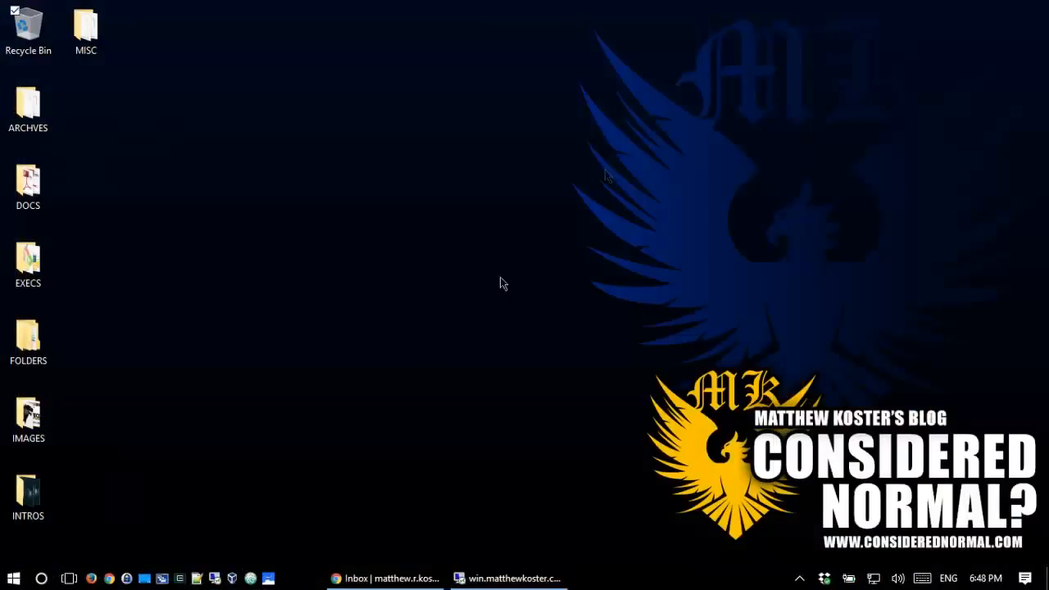
left_click(365, 579)
left_click(94, 11)
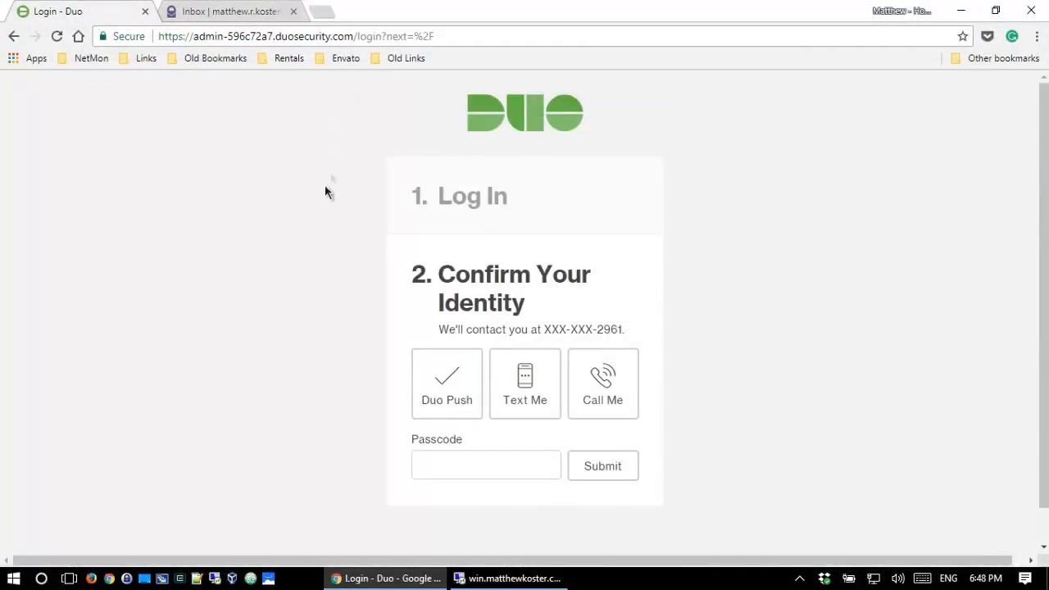
left_click(255, 36)
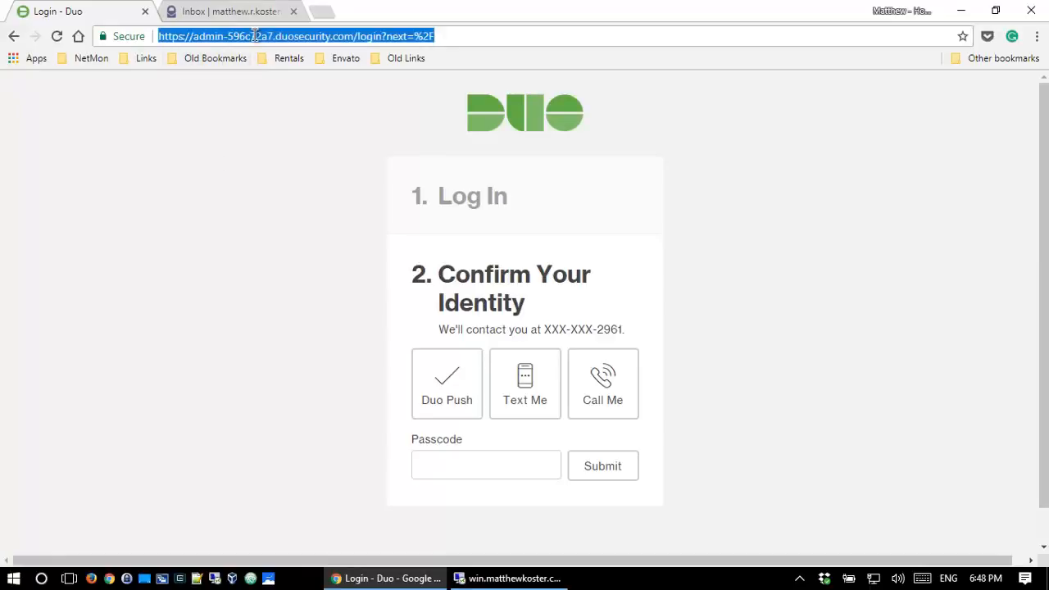
type("duo.")
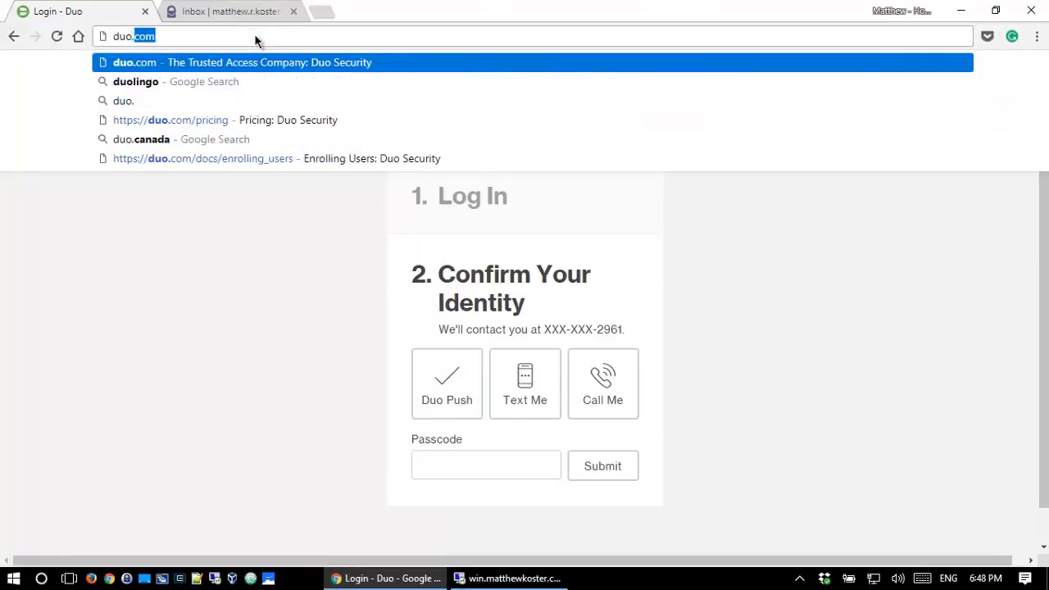
key("Return")
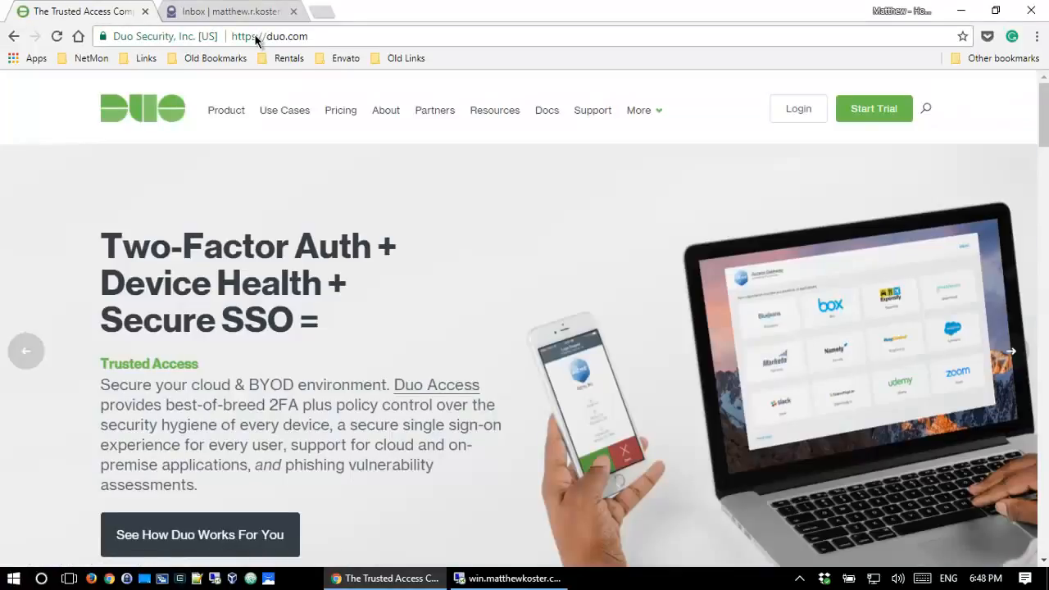
Compare the Free, MFA, Access and Beyond plans on Duo's pricing page, noting Duo Free's 10-user limit.
left_click(341, 111)
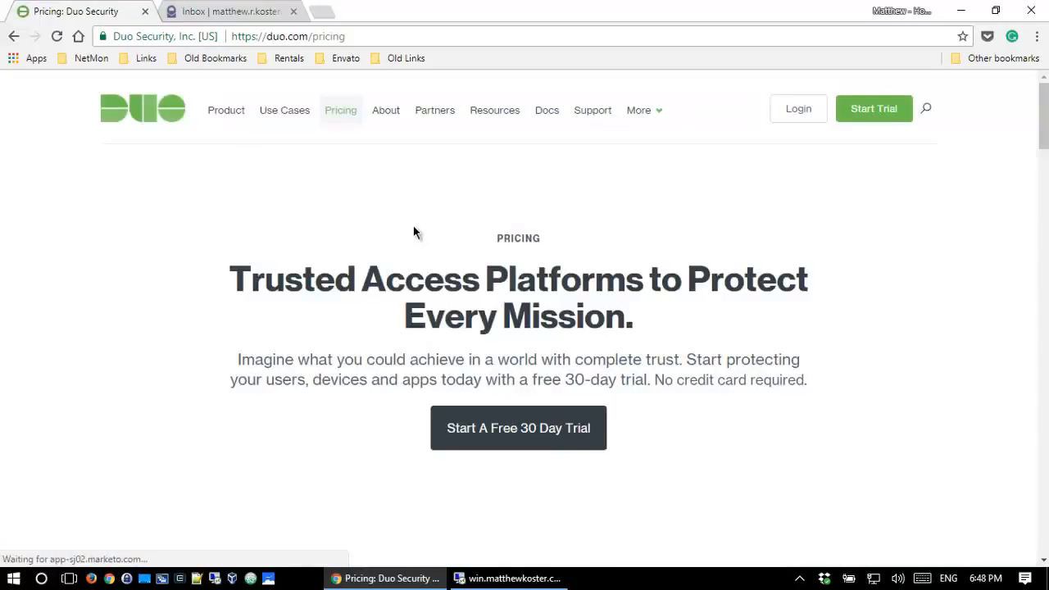
scroll(414, 226, "down", 3)
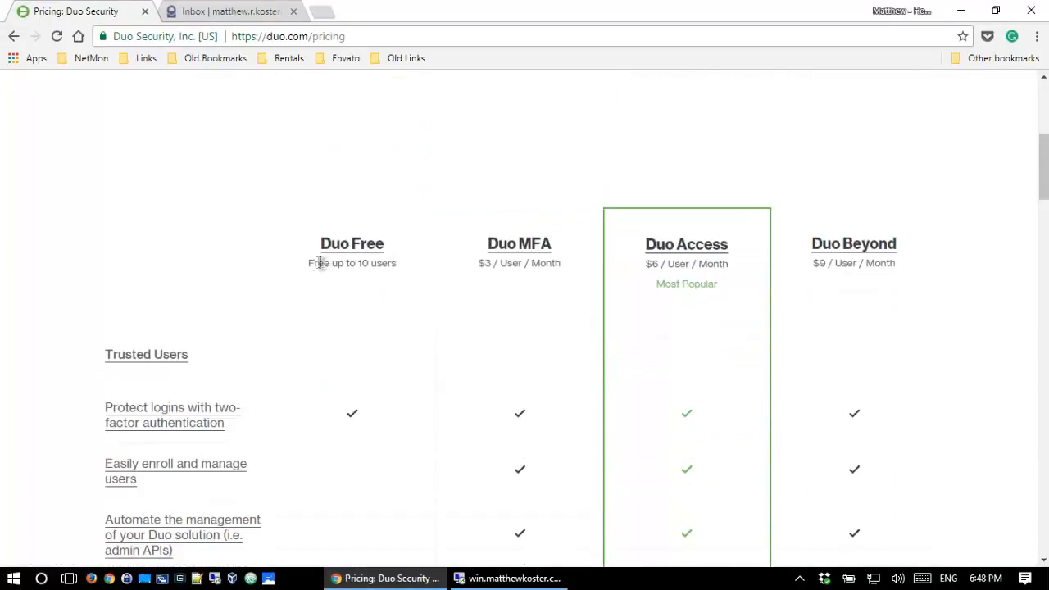
left_click_drag(309, 263, 399, 269)
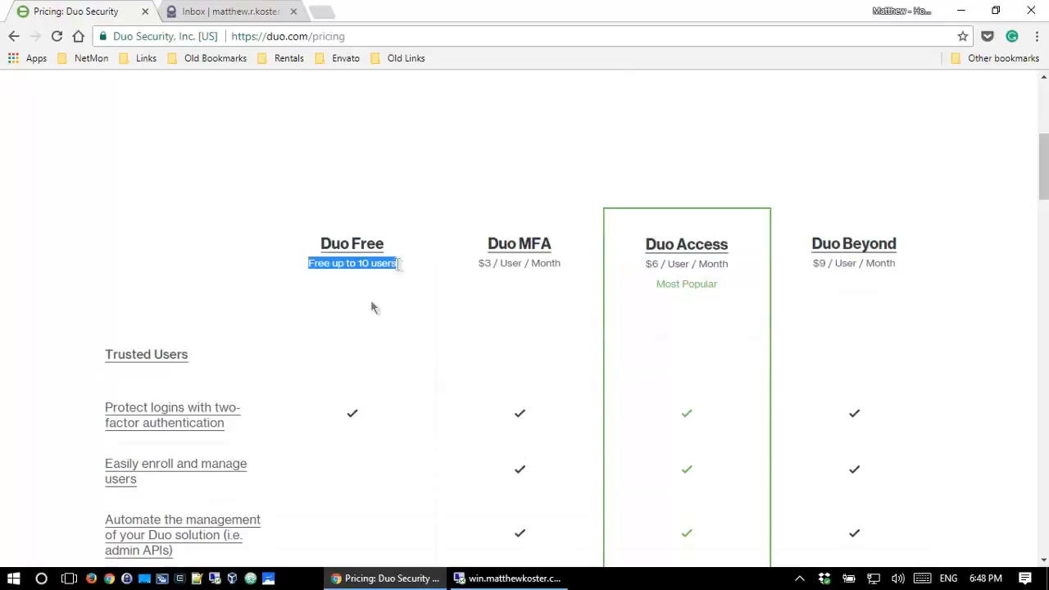
left_click_drag(103, 412, 279, 393)
scroll(278, 394, "down", 10)
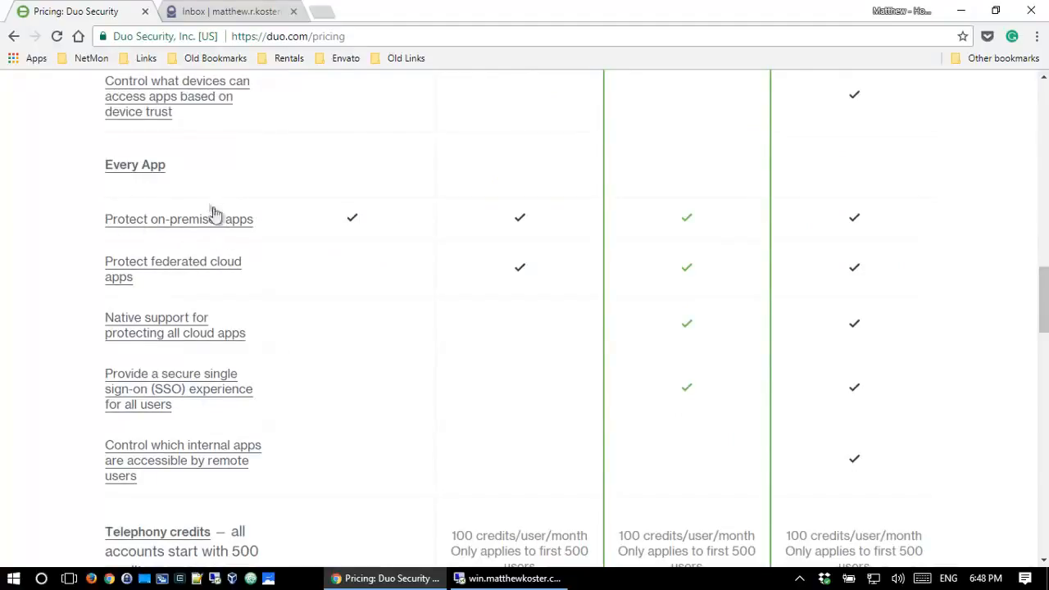
scroll(334, 211, "up", 6)
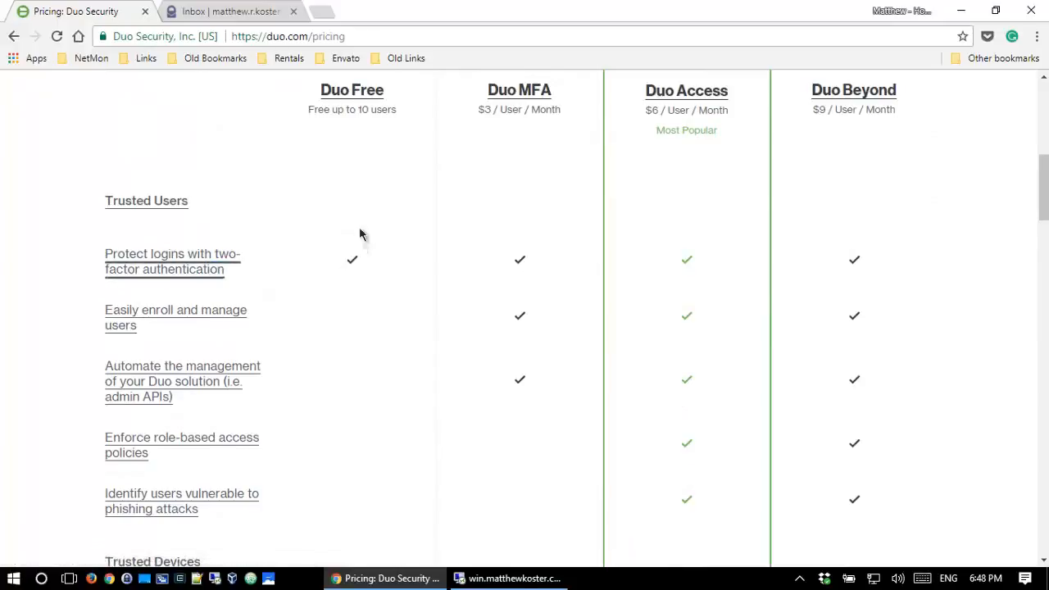
scroll(559, 152, "up", 5)
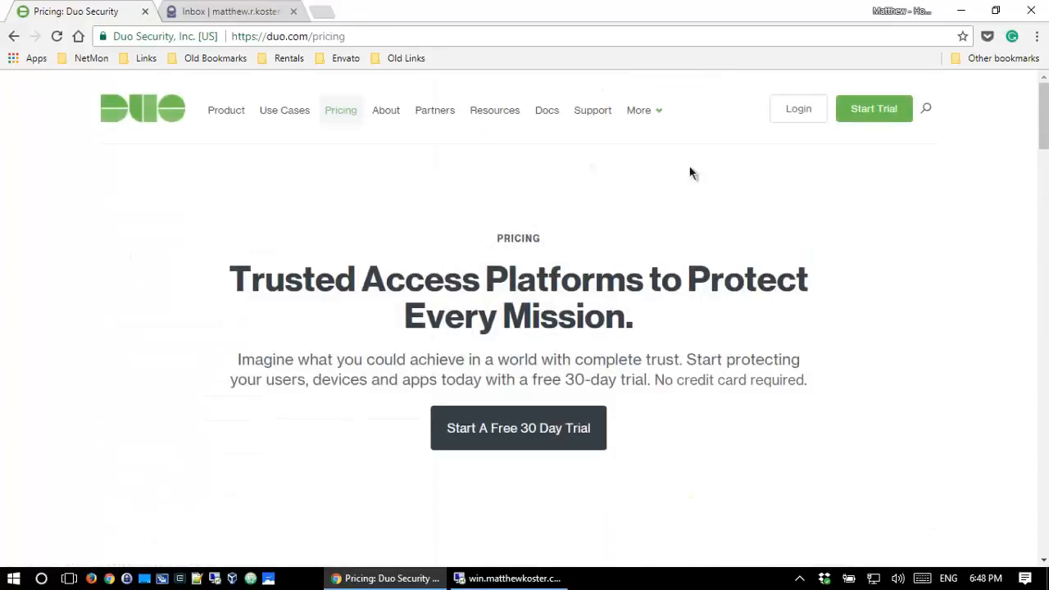
Start the free trial signup and enter the first name, last name and e-mail address.
left_click(875, 108)
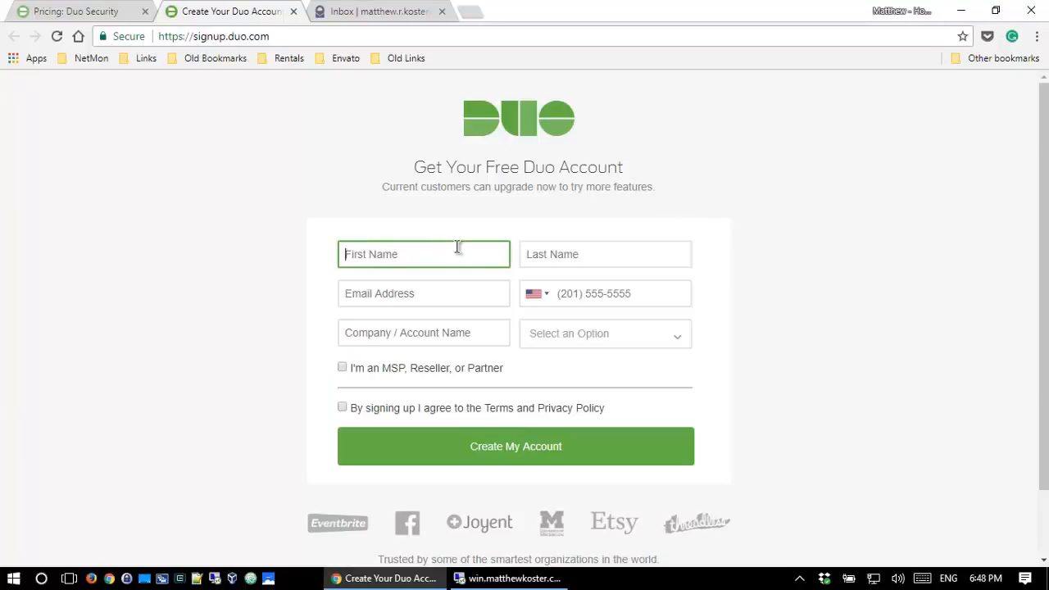
type("Matthew")
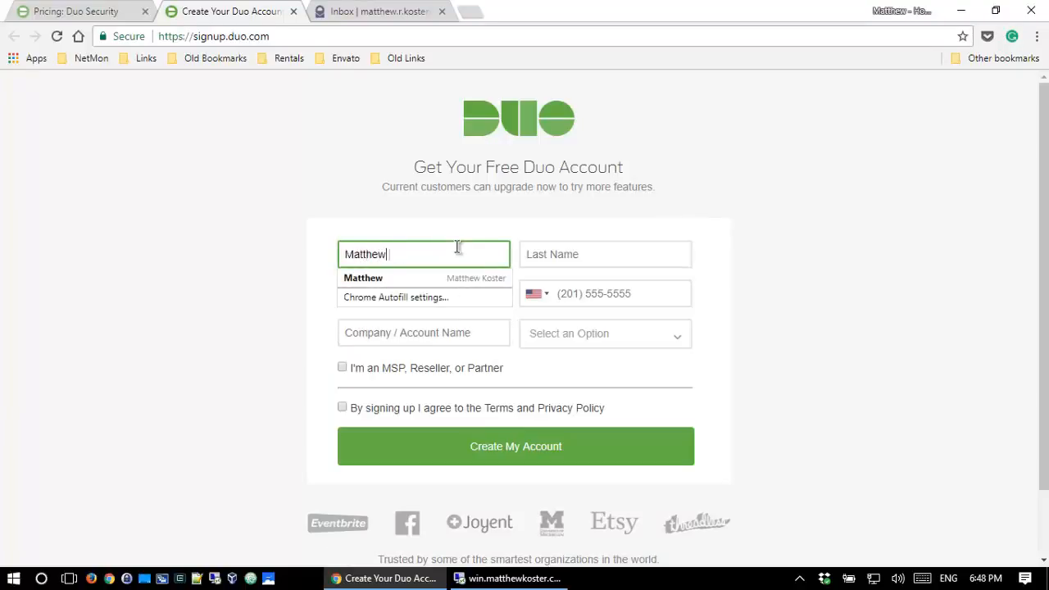
type(" Koster")
key("BackSpace")
key("BackSpace")
key("BackSpace")
key("BackSpace")
key("BackSpace")
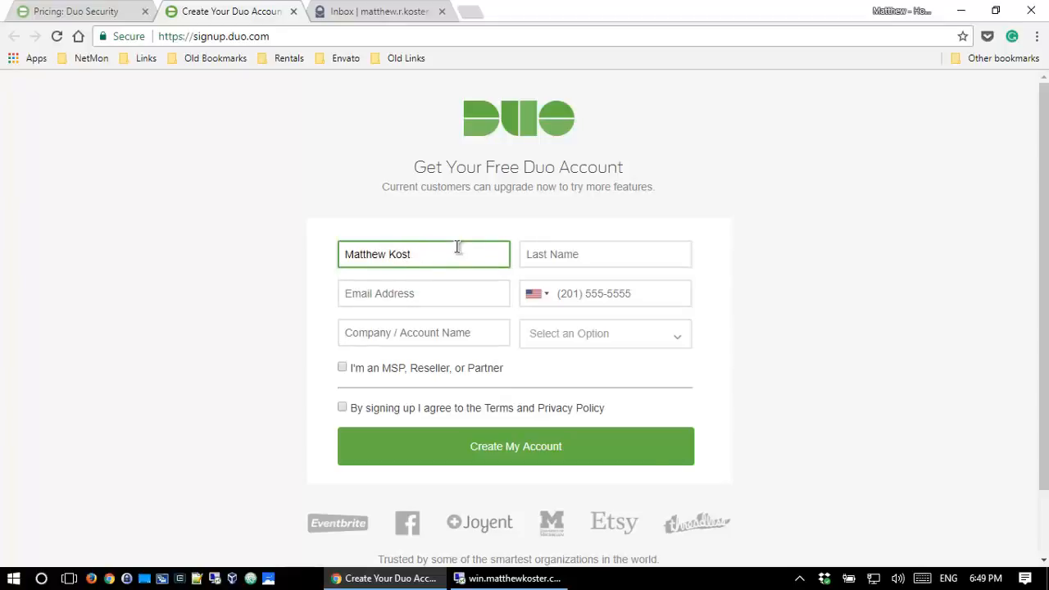
key("BackSpace")
key("BackSpace")
key("Tab")
type("K")
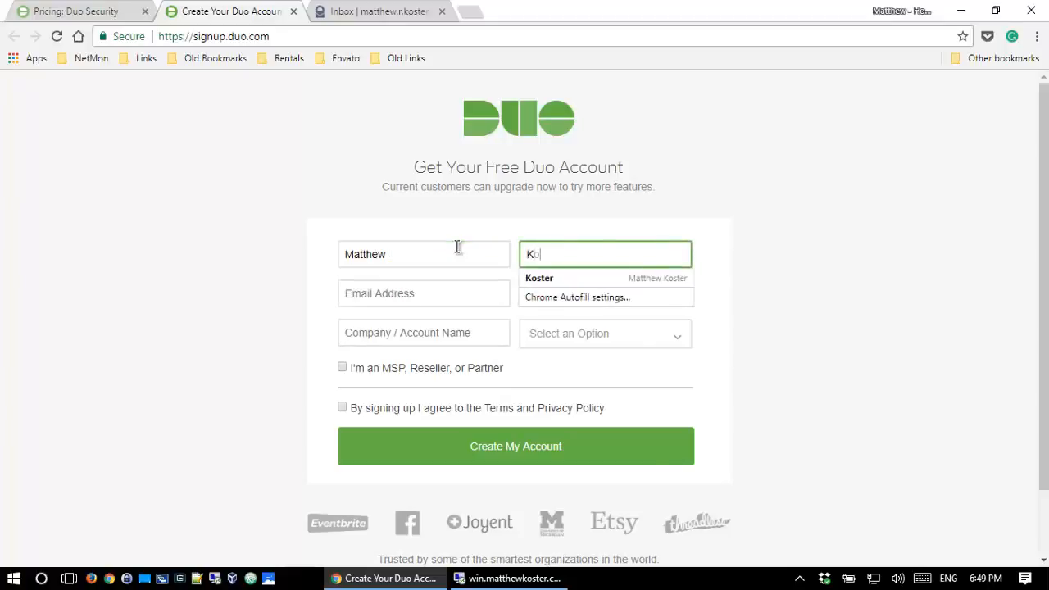
type("oster")
key("Tab")
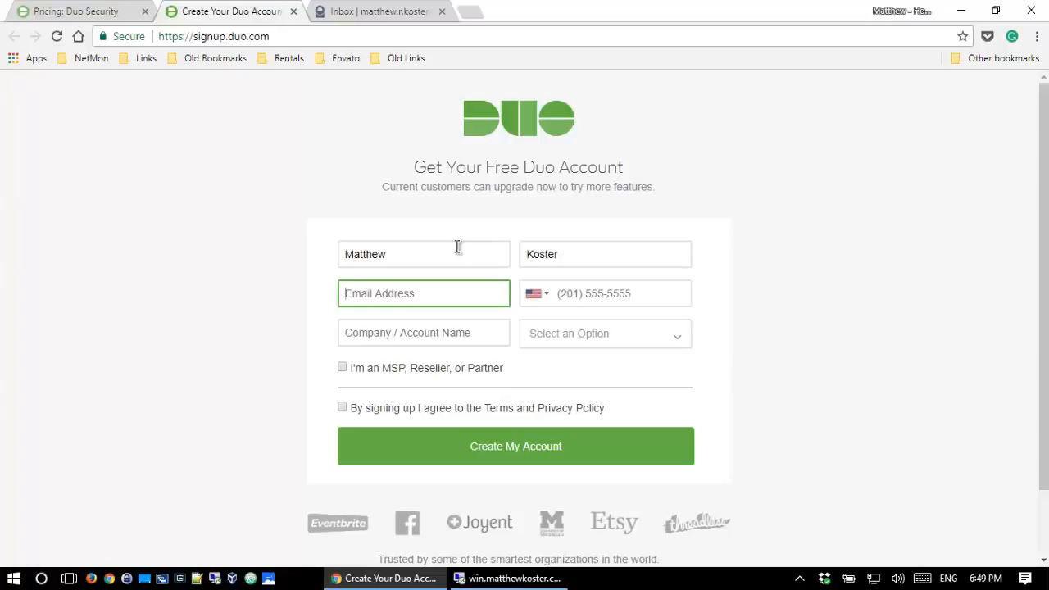
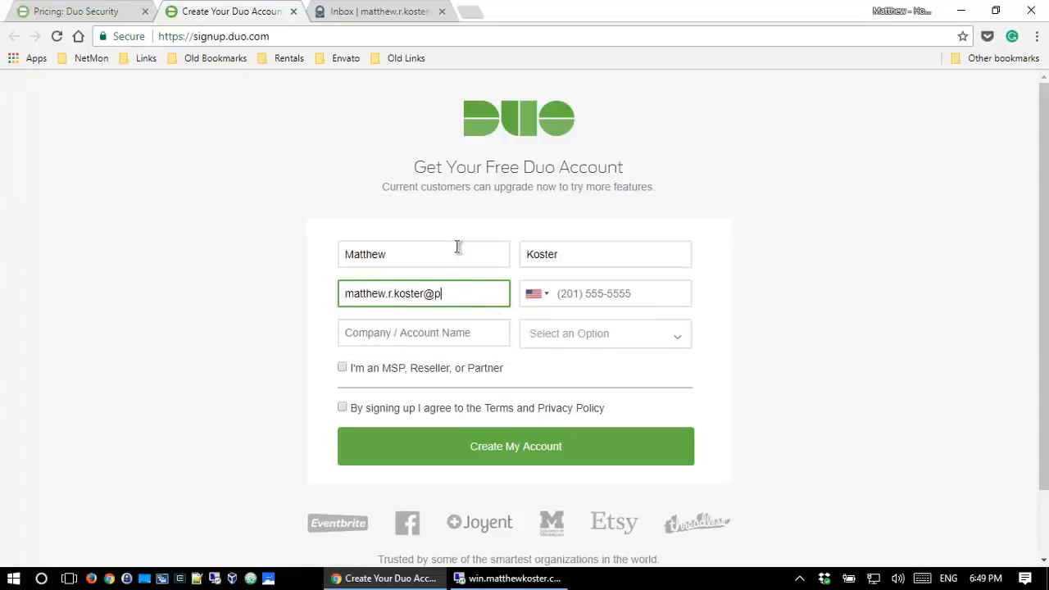
key("Tab")
key("Tab")
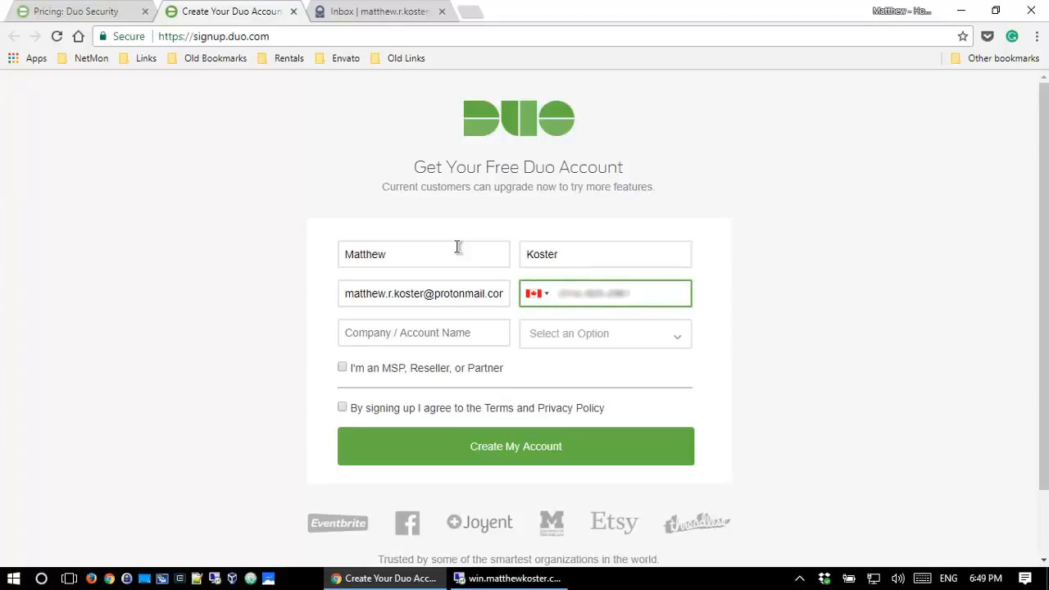
Enter company 'None', choose 2 - 10 employees, accept the terms and create the account.
left_click(412, 327)
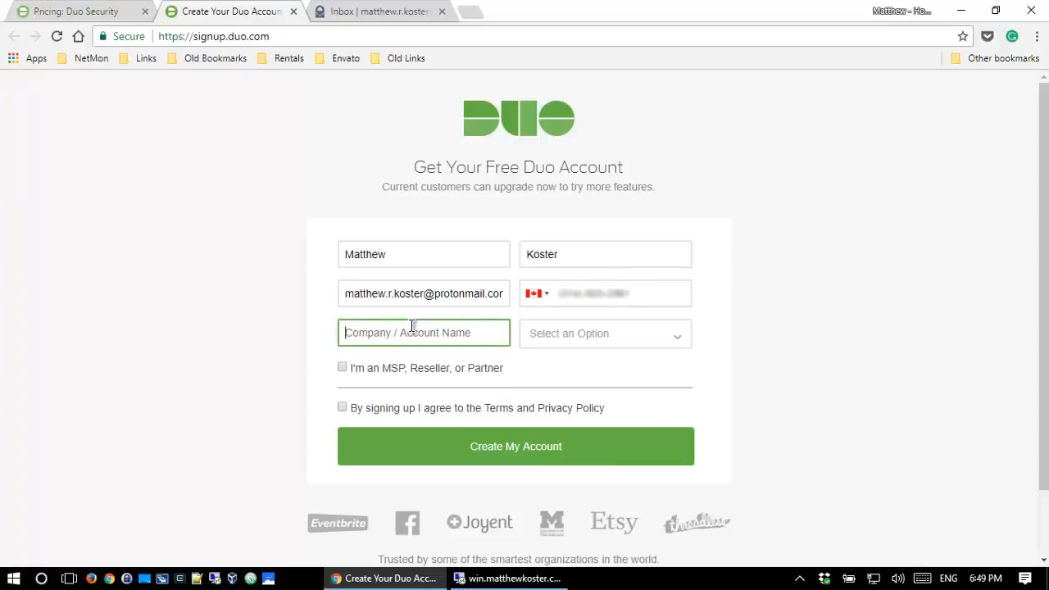
type("None")
key("Tab")
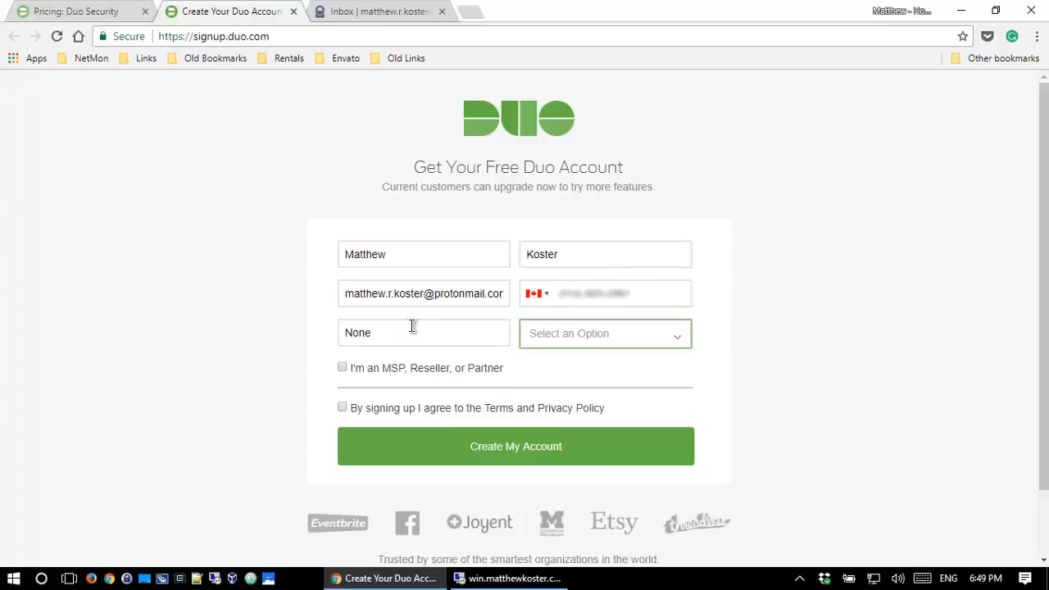
left_click(531, 345)
left_click(558, 375)
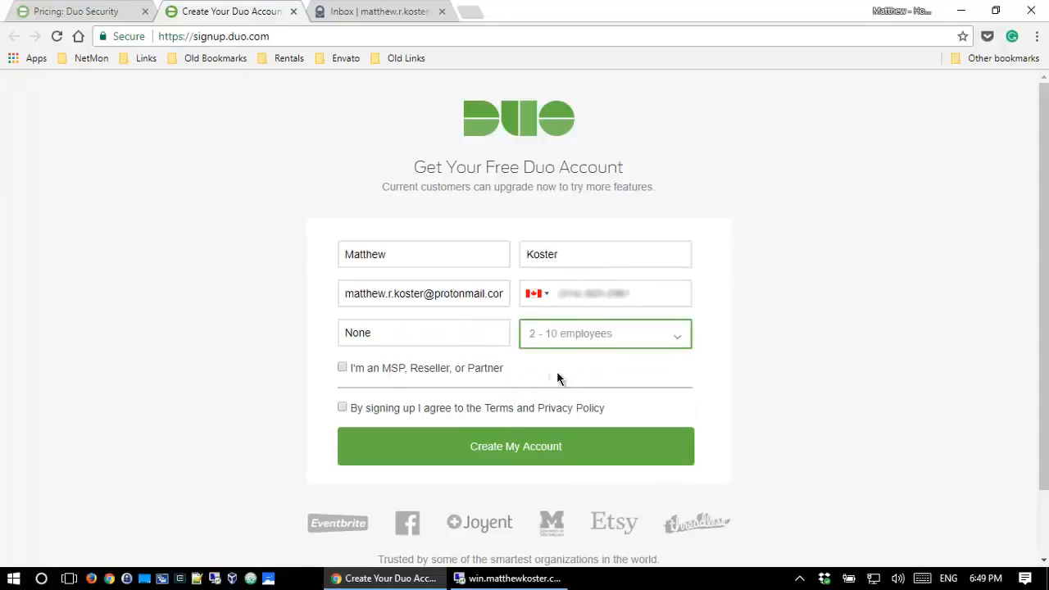
left_click(343, 409)
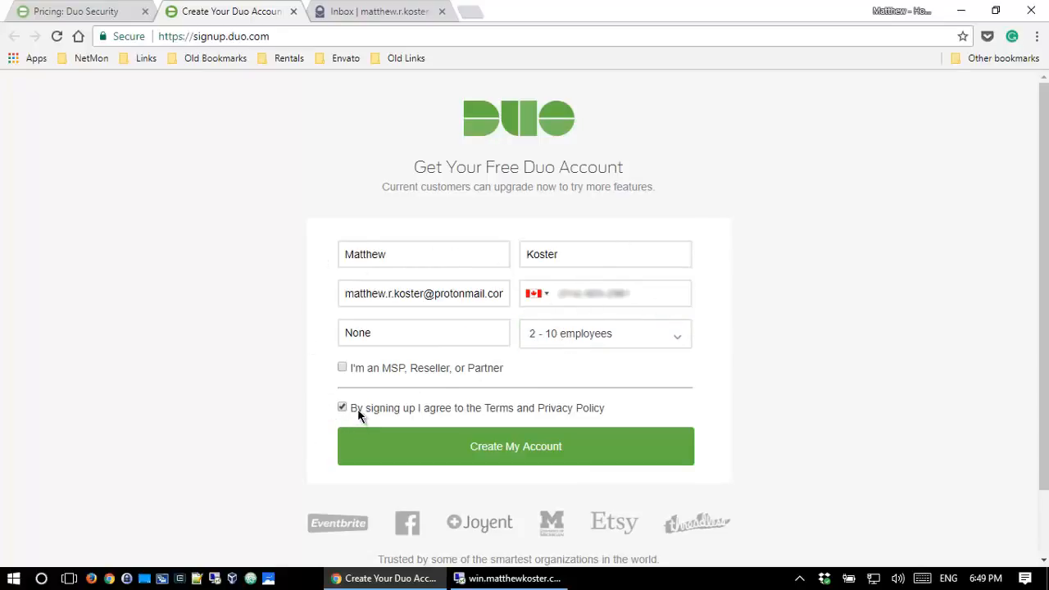
left_click(504, 451)
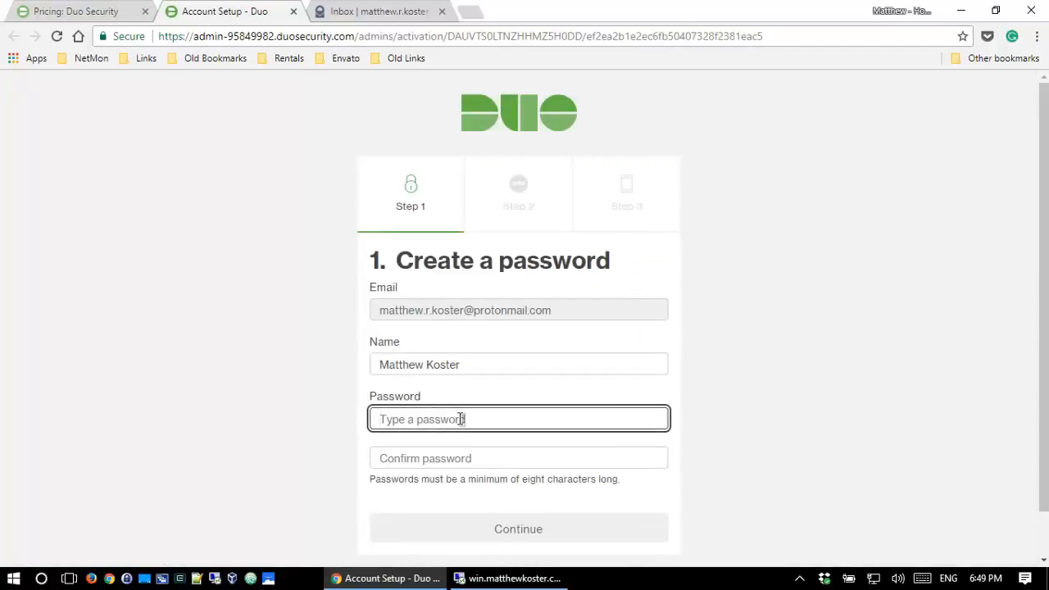
Enter and confirm the new administrator password, then continue to Step 2.
type("•••••••")
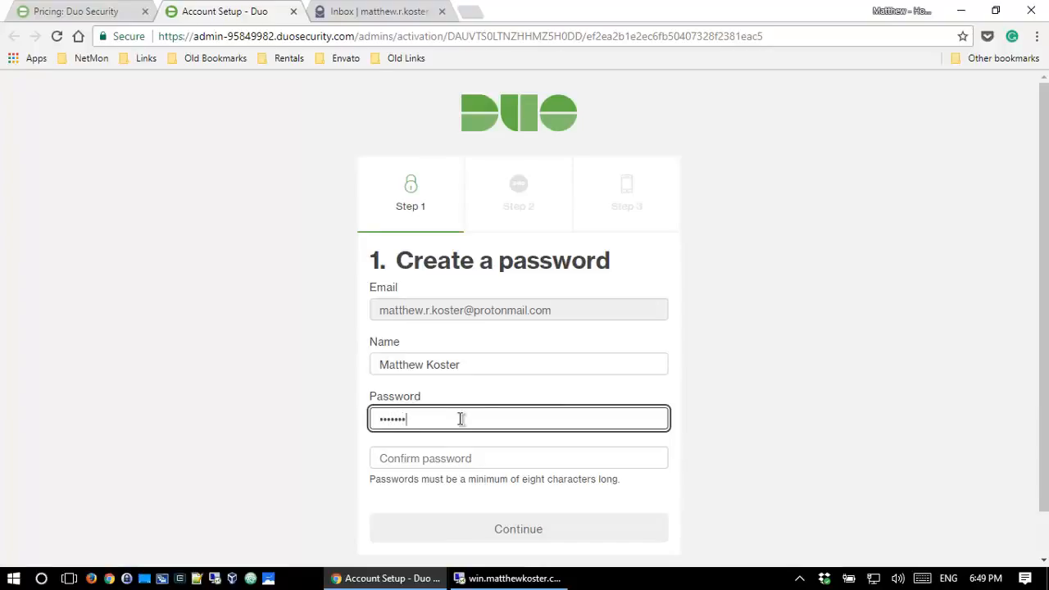
key("BackSpace")
key("BackSpace")
key("BackSpace")
key("BackSpace")
type("••••••••••••")
key("Tab")
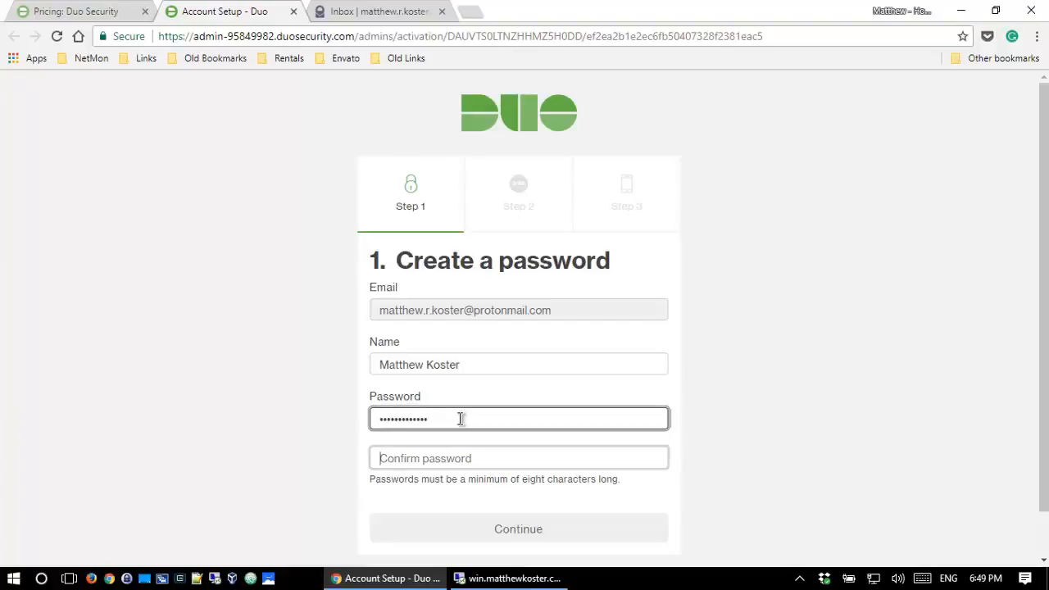
type("•••••••••")
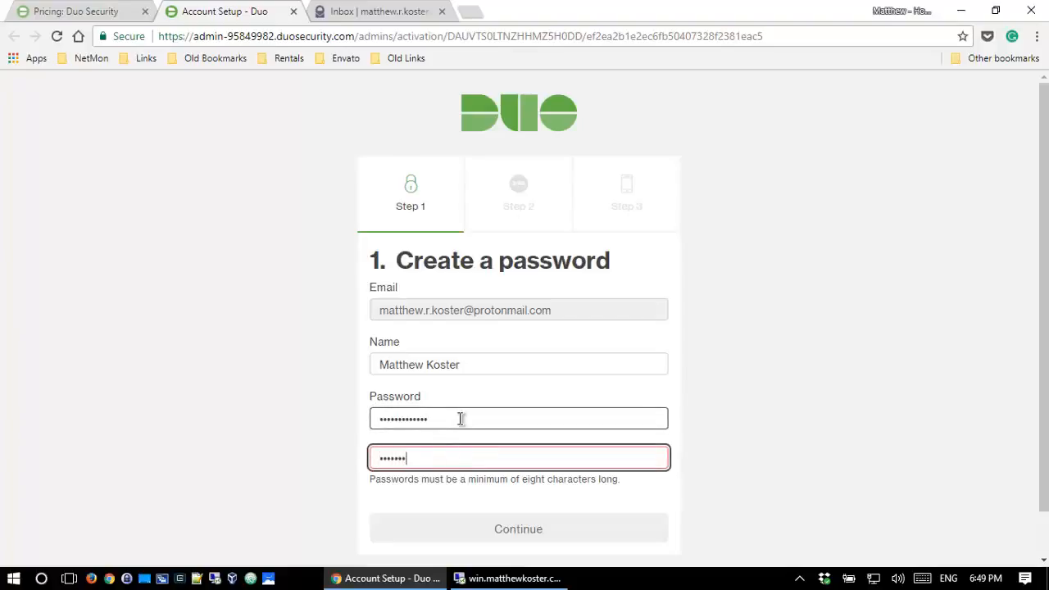
type("•••")
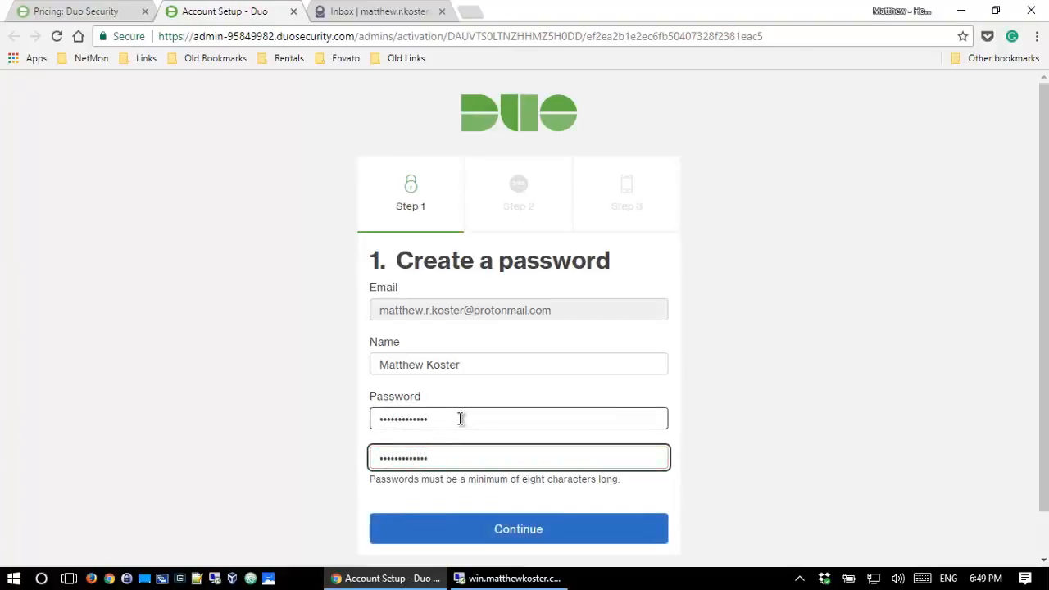
left_click(517, 536)
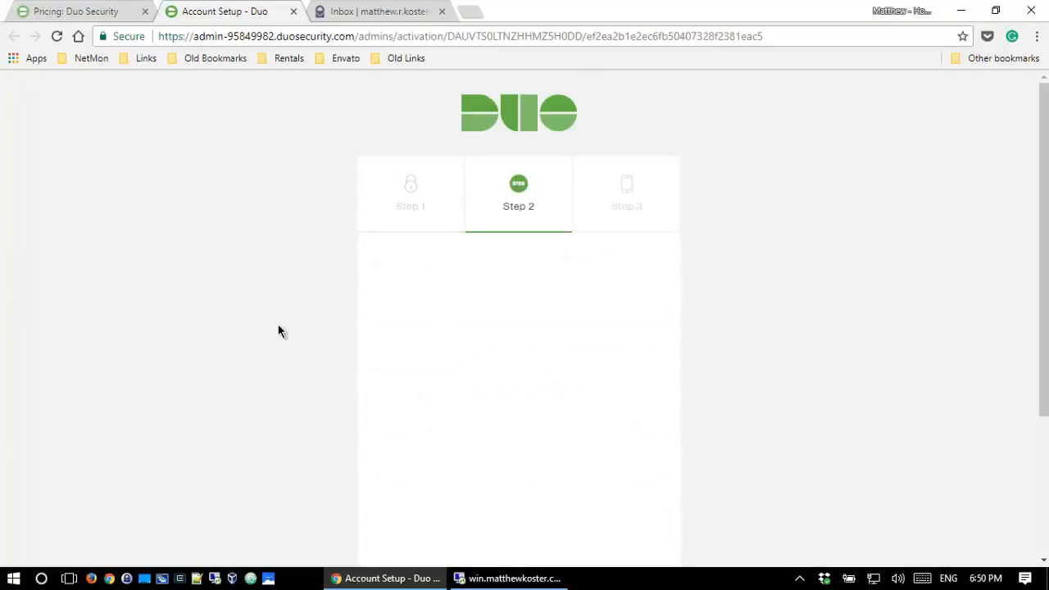
Activate Duo Mobile via the barcode, add a backup phone number and finish setup.
scroll(277, 331, "down", 2)
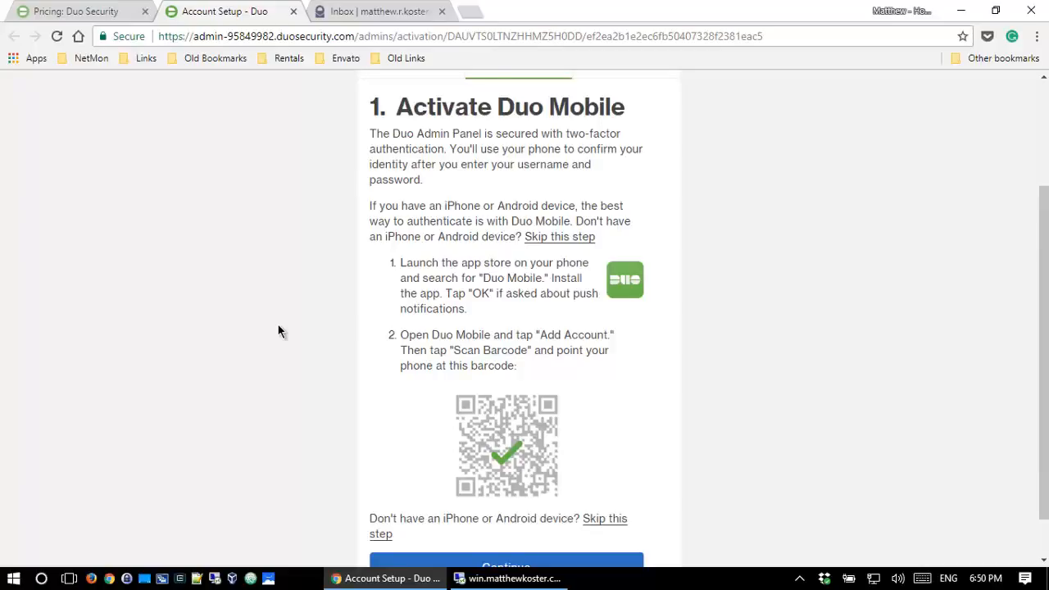
scroll(330, 359, "down", 1)
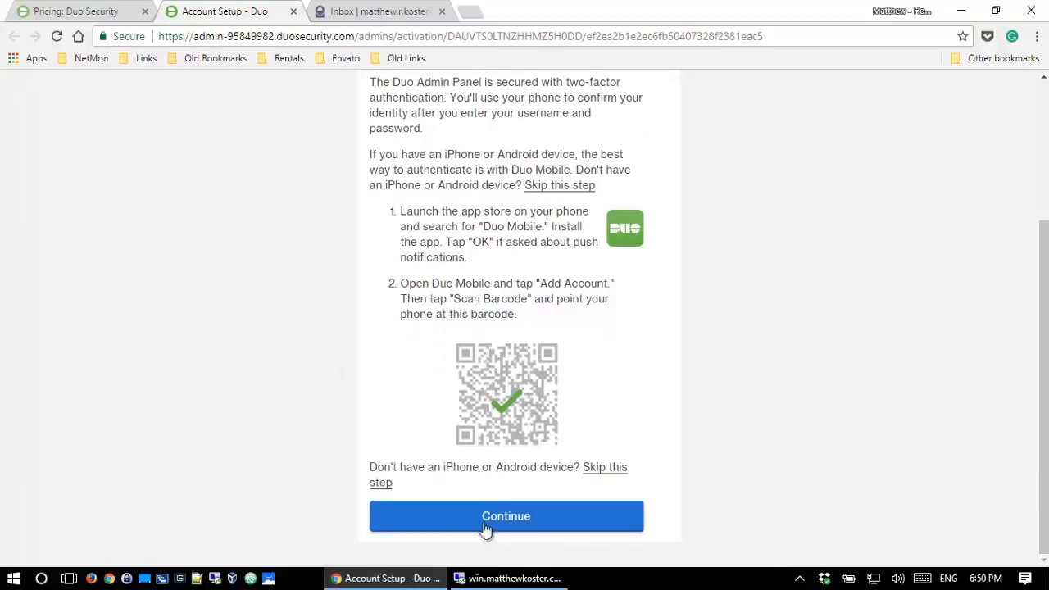
left_click(485, 529)
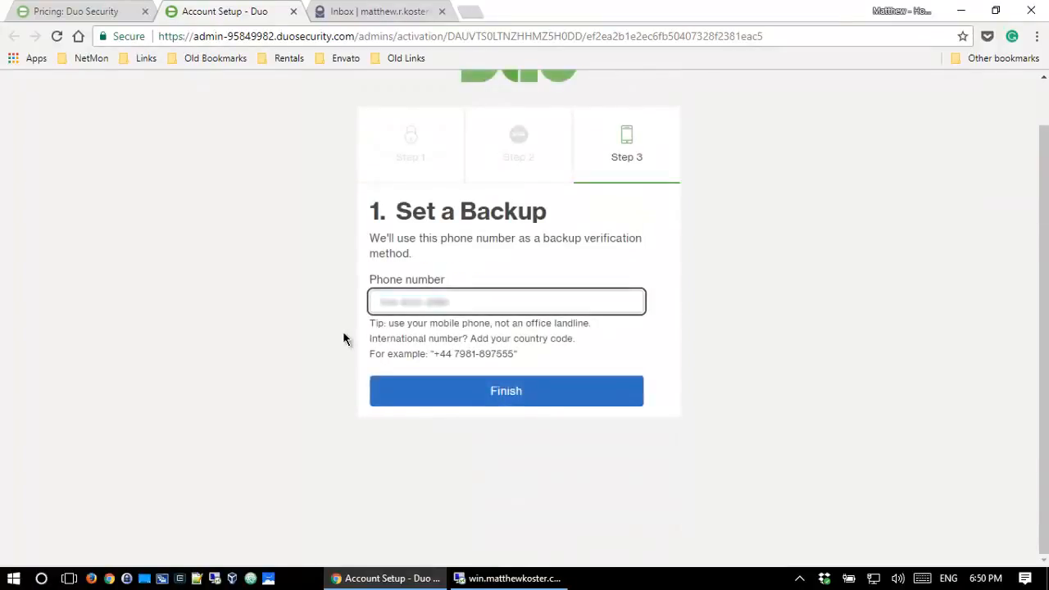
left_click(508, 399)
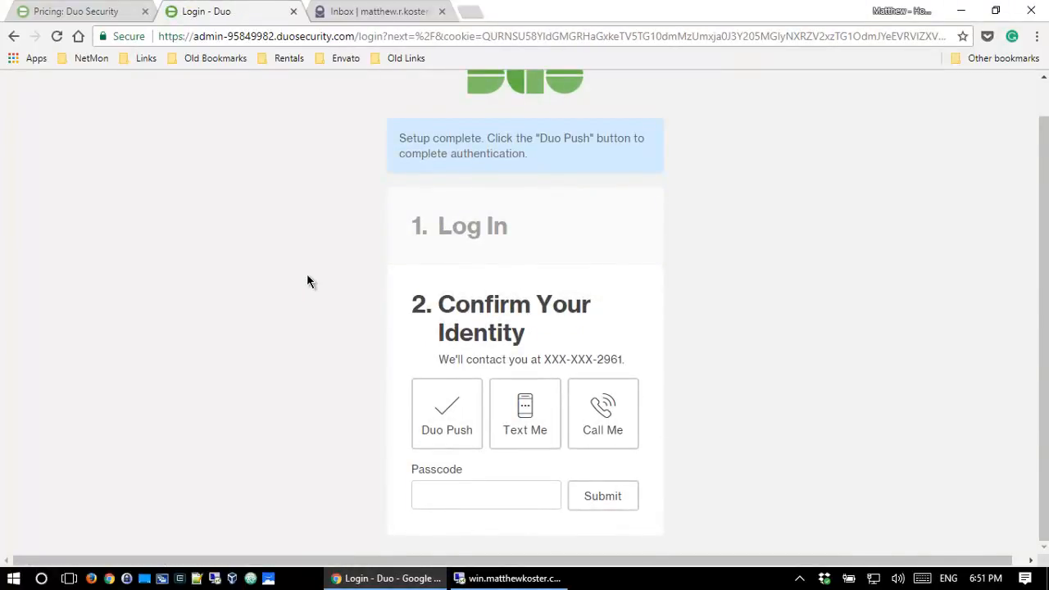
Log in to Duo Admin Panel with the Duo Mobile passcode.
left_click(464, 495)
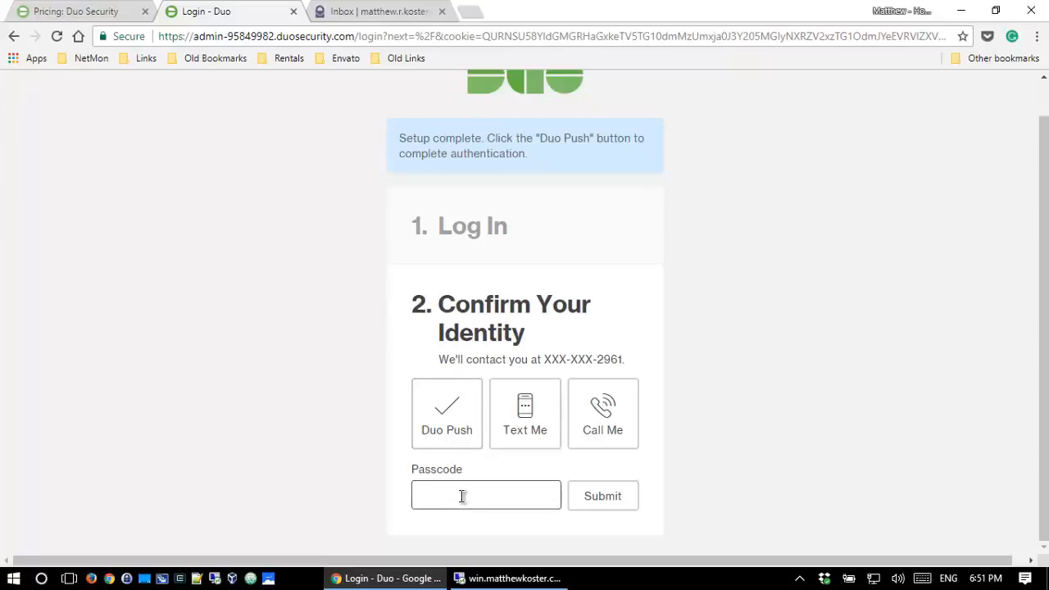
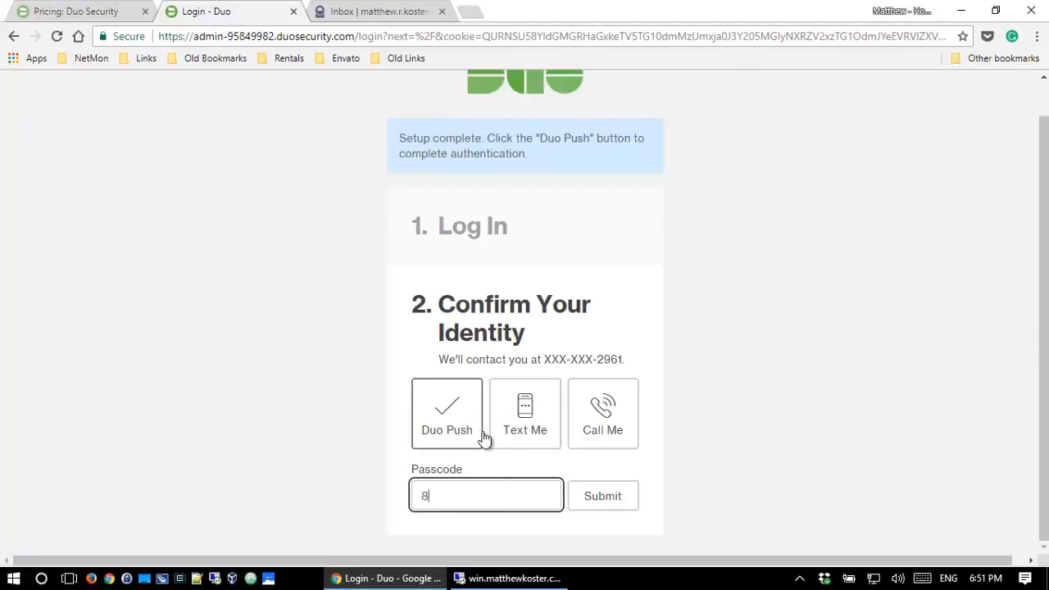
key("Return")
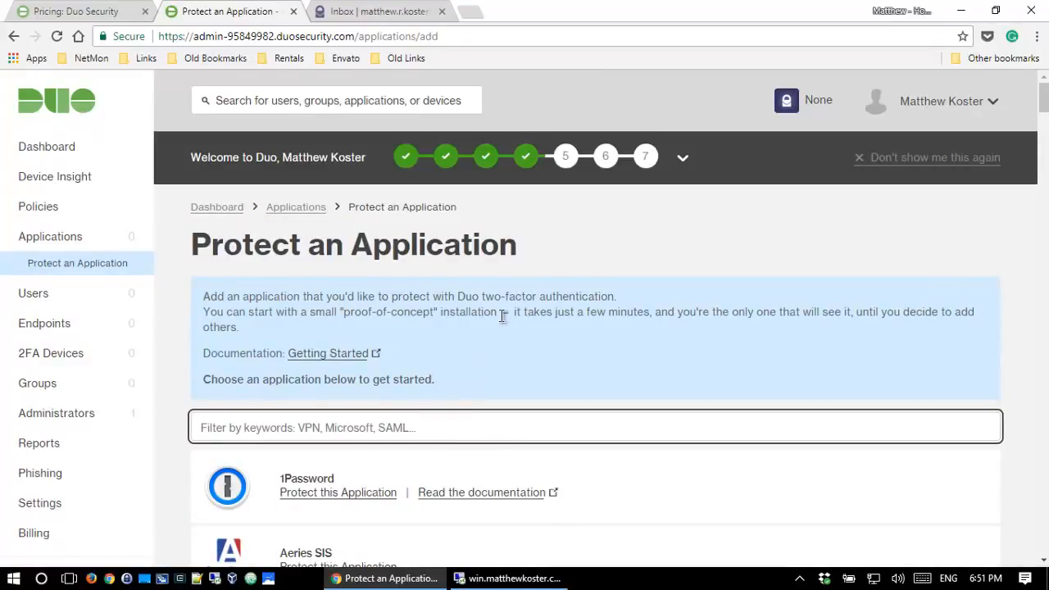
Find Microsoft RDP in the application list and choose Protect this Application.
scroll(502, 318, "down", 4)
scroll(505, 323, "down", 4)
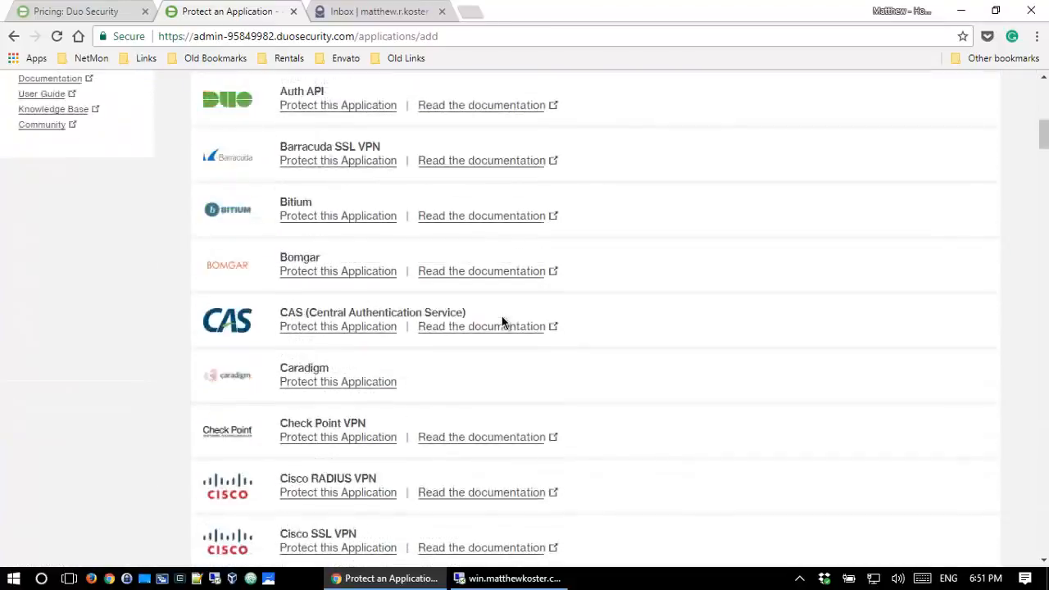
scroll(504, 322, "down", 13)
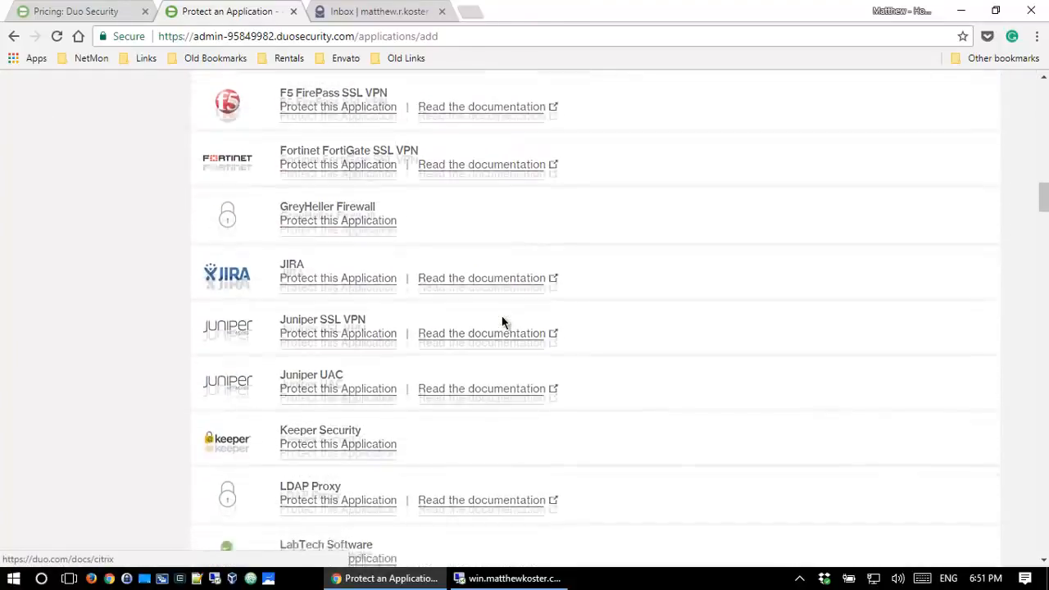
scroll(504, 322, "down", 6)
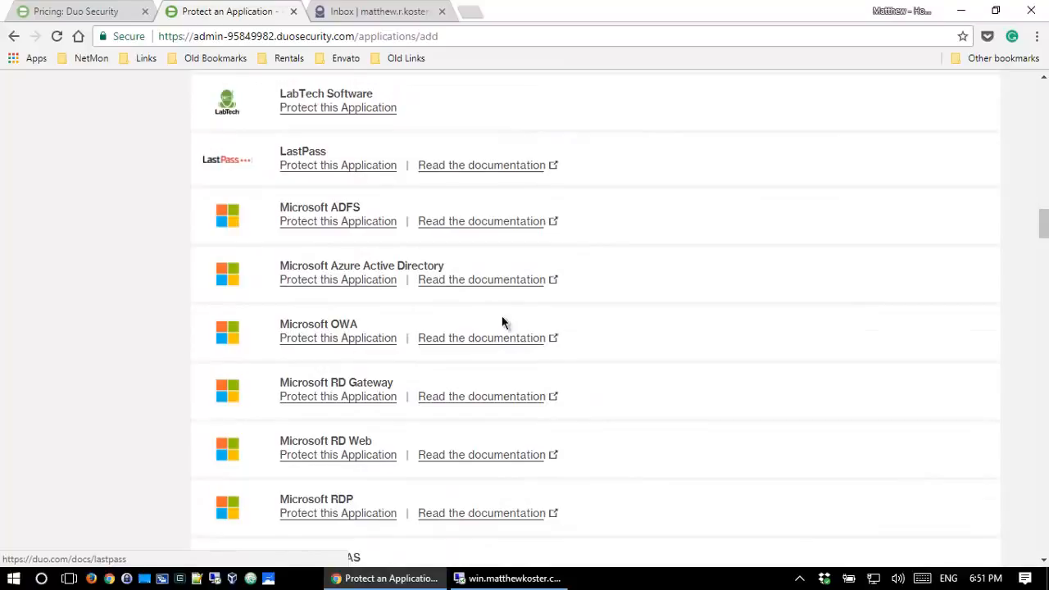
scroll(503, 322, "down", 1)
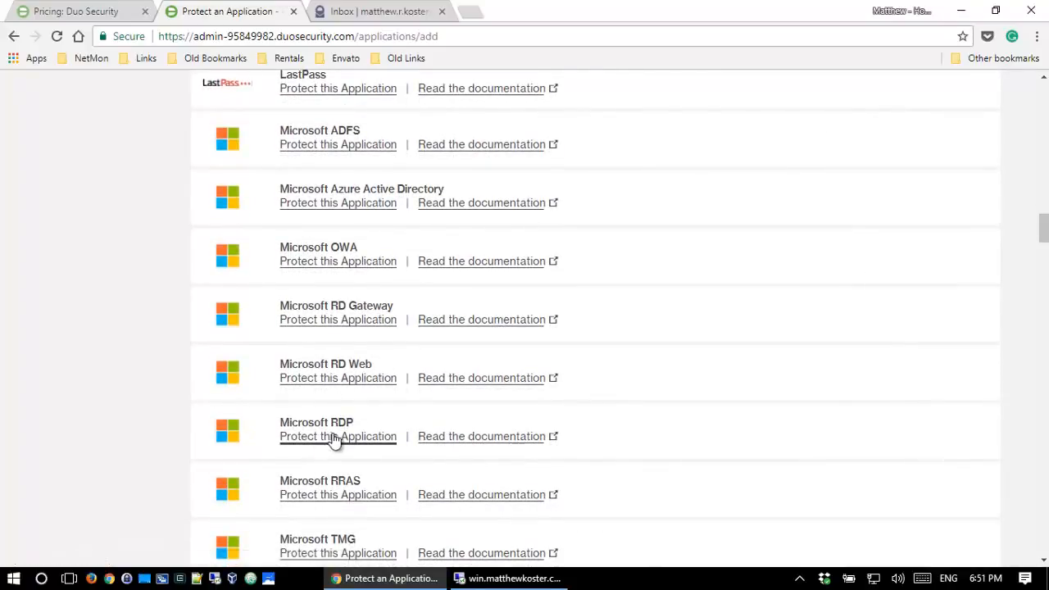
left_click_drag(280, 419, 368, 430)
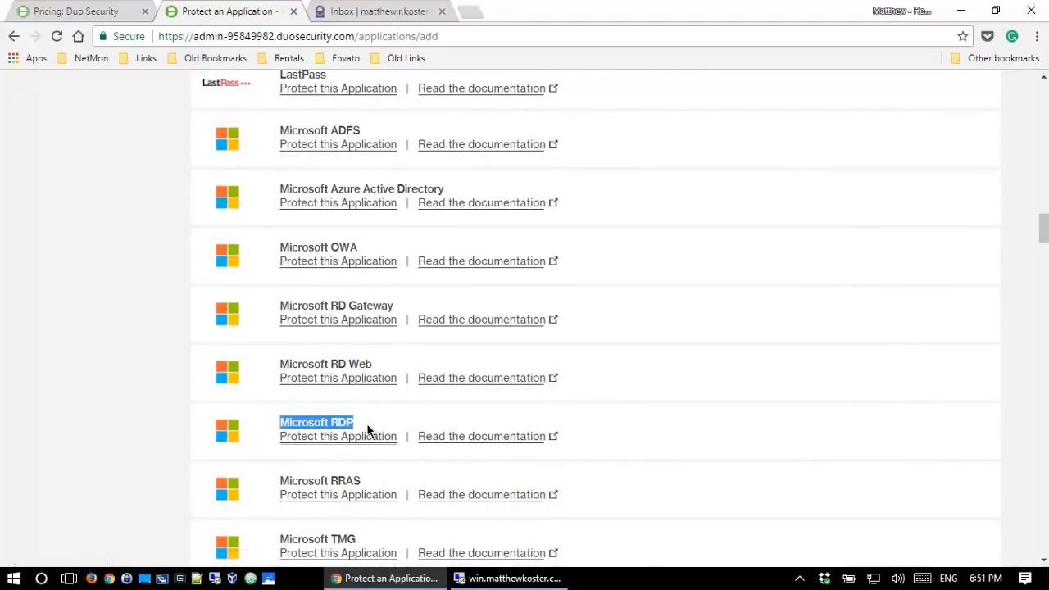
left_click(299, 439)
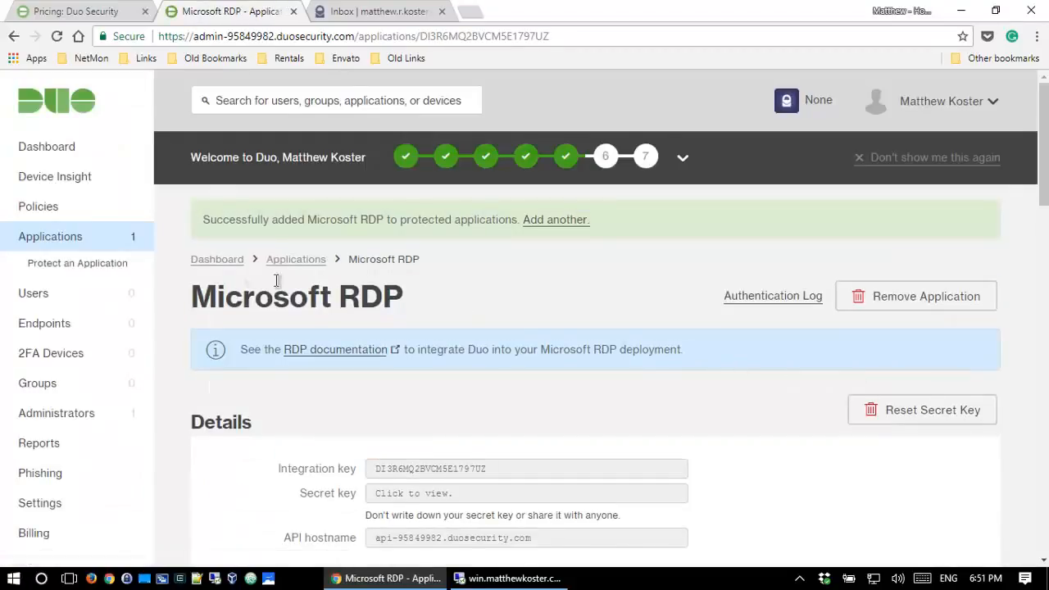
Review the Microsoft RDP integration key and API hostname, then edit the Global Policy.
scroll(469, 422, "down", 2)
left_click_drag(279, 317, 628, 402)
left_click(547, 421)
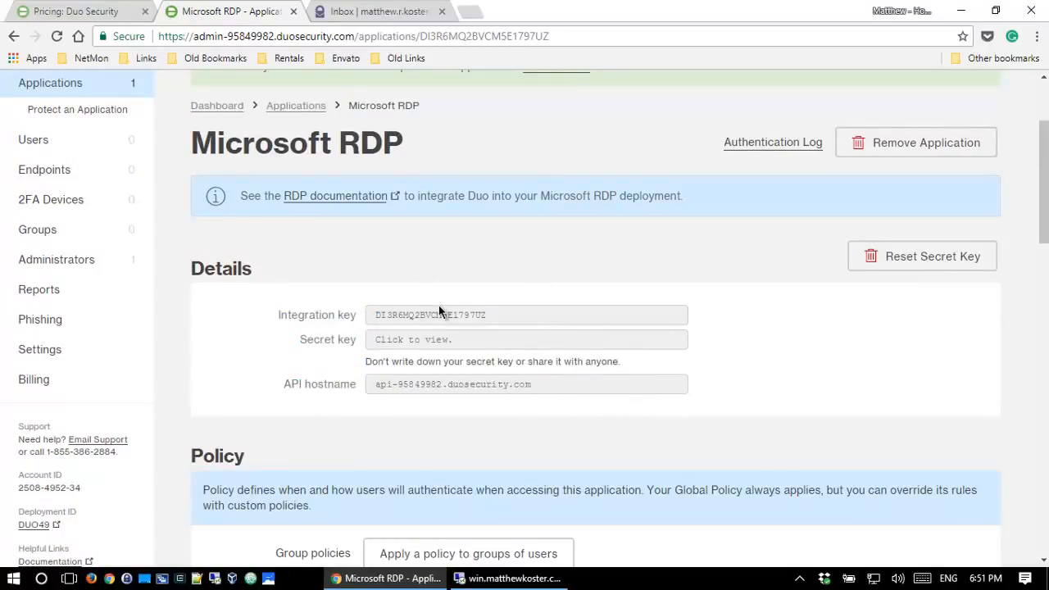
scroll(438, 307, "down", 2)
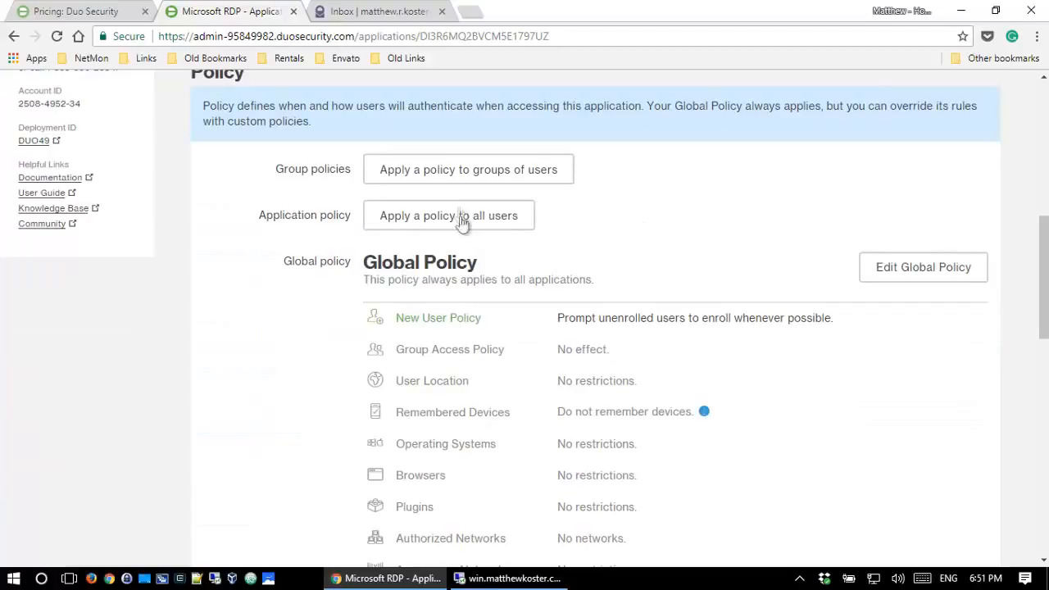
left_click(904, 274)
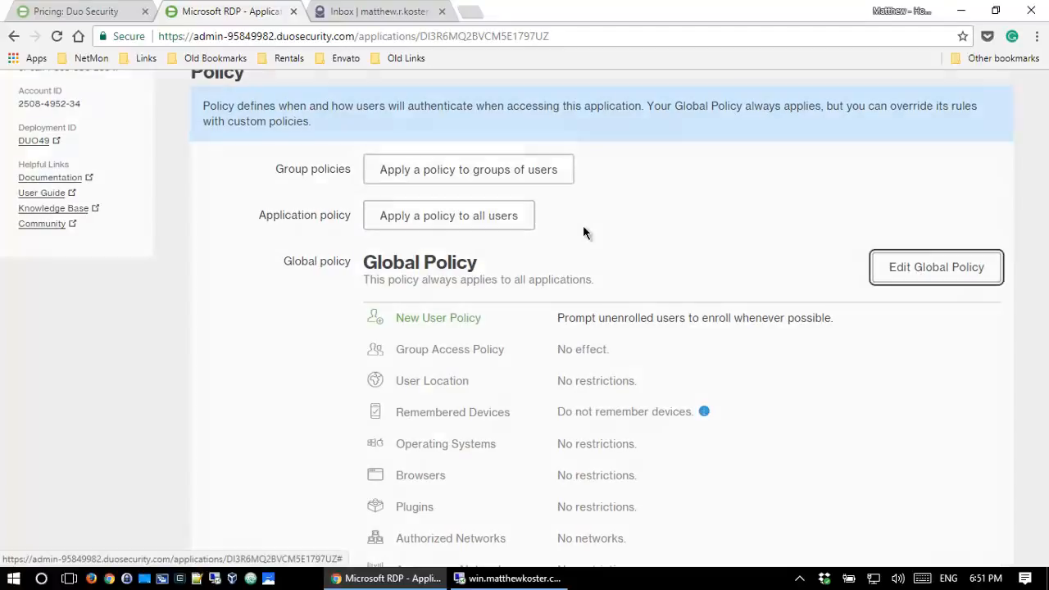
Uncheck phone callback, SMS passcodes, U2F tokens and hardware tokens, then save the Global Policy.
scroll(476, 327, "down", 5)
scroll(478, 326, "down", 10)
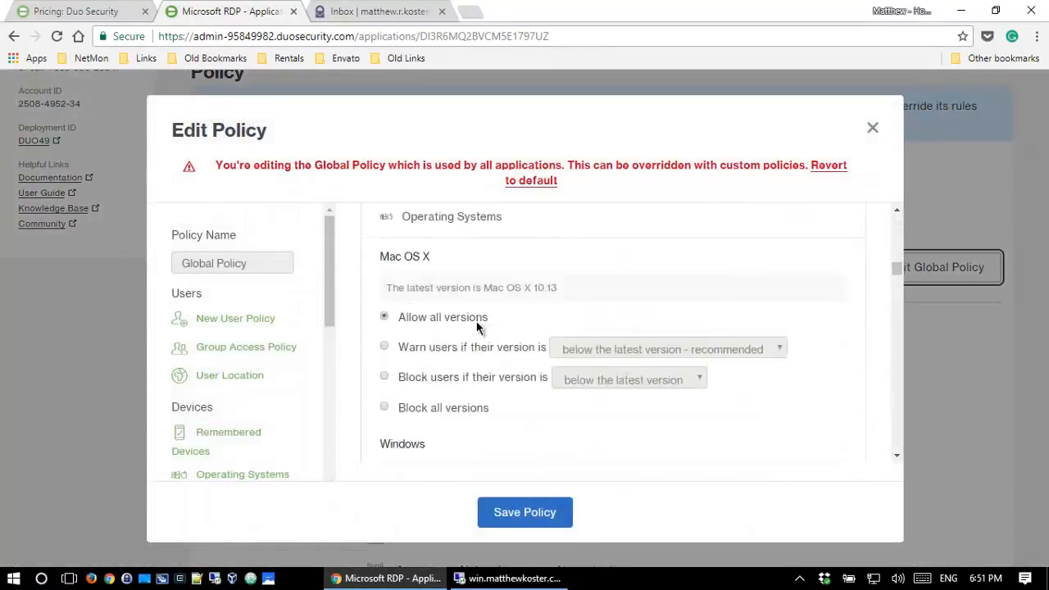
scroll(478, 327, "down", 8)
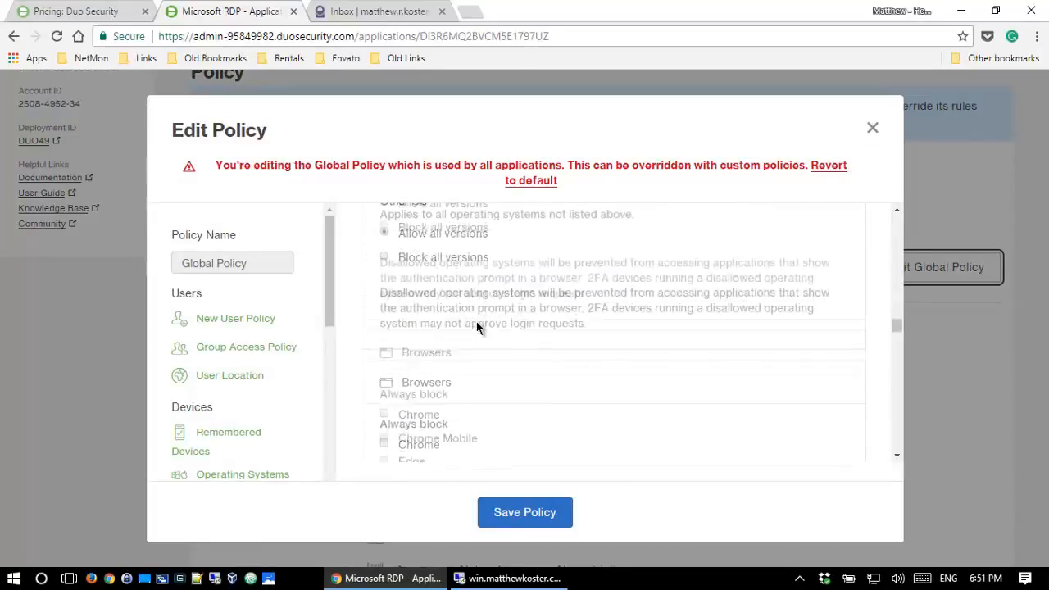
scroll(476, 327, "down", 10)
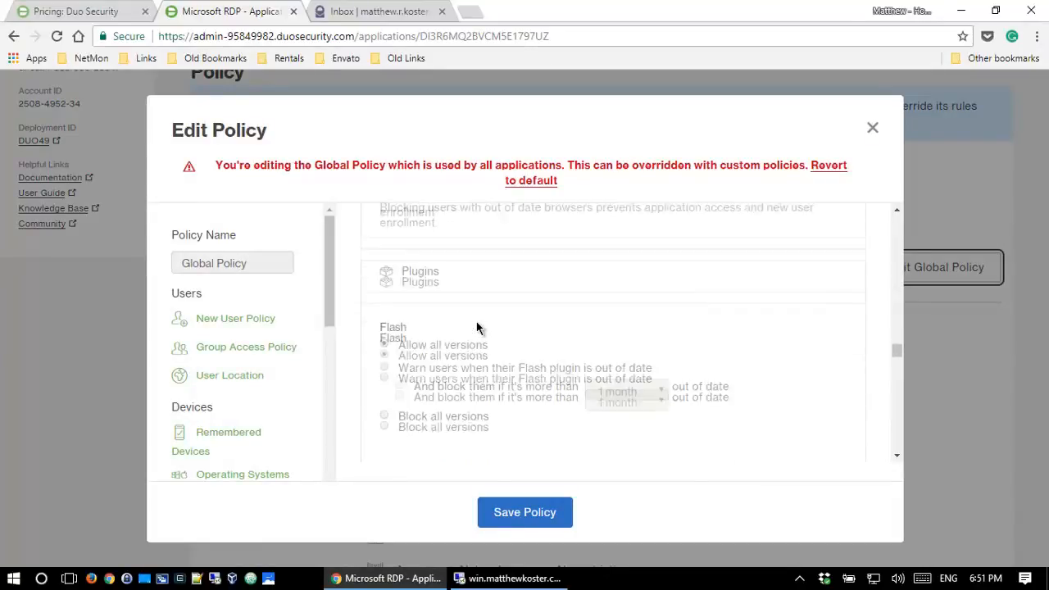
scroll(477, 327, "down", 10)
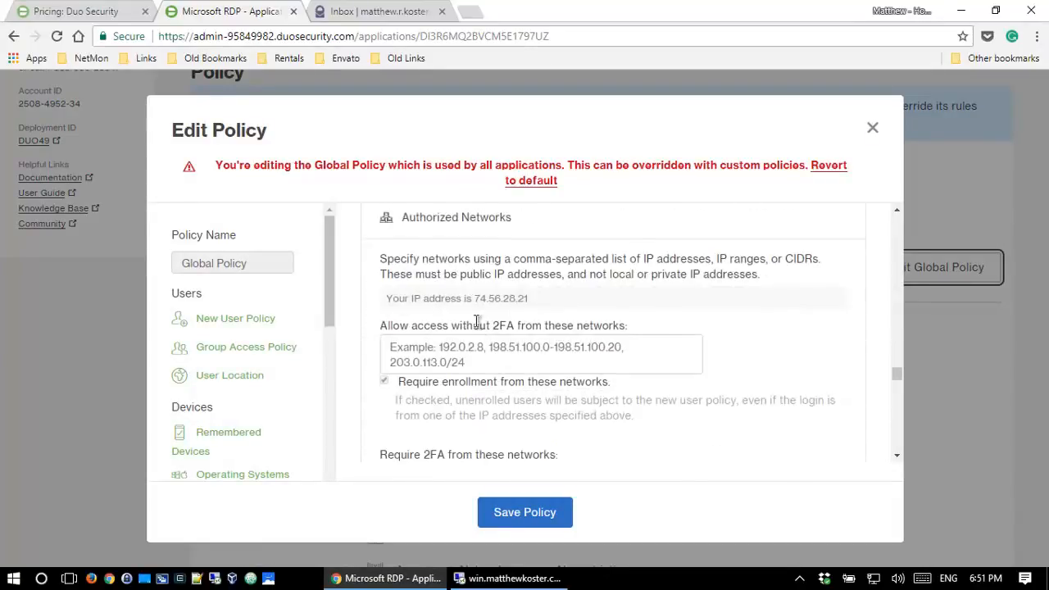
scroll(476, 328, "down", 1)
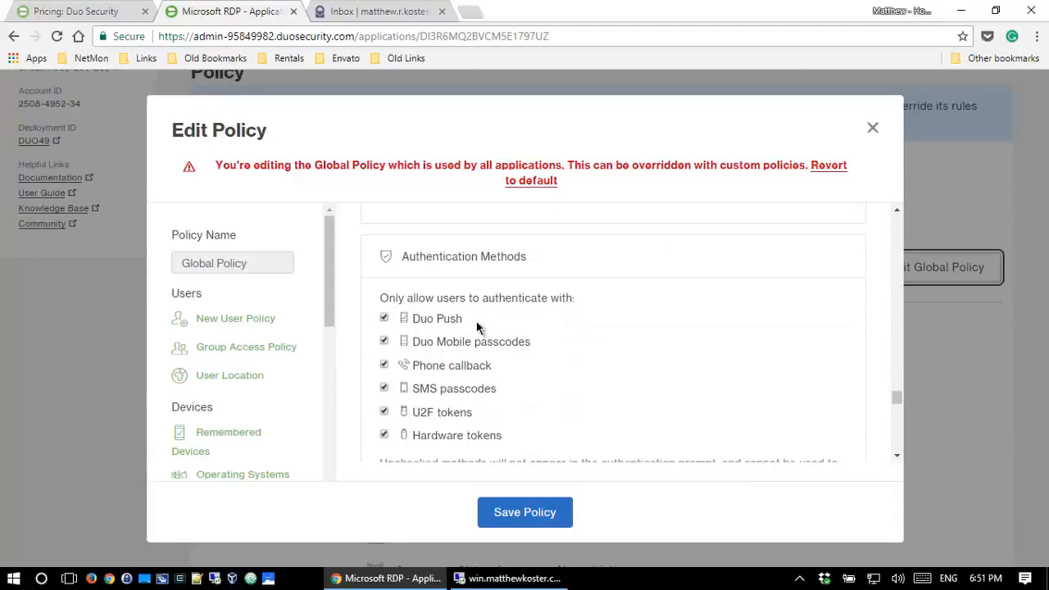
scroll(563, 331, "down", 1)
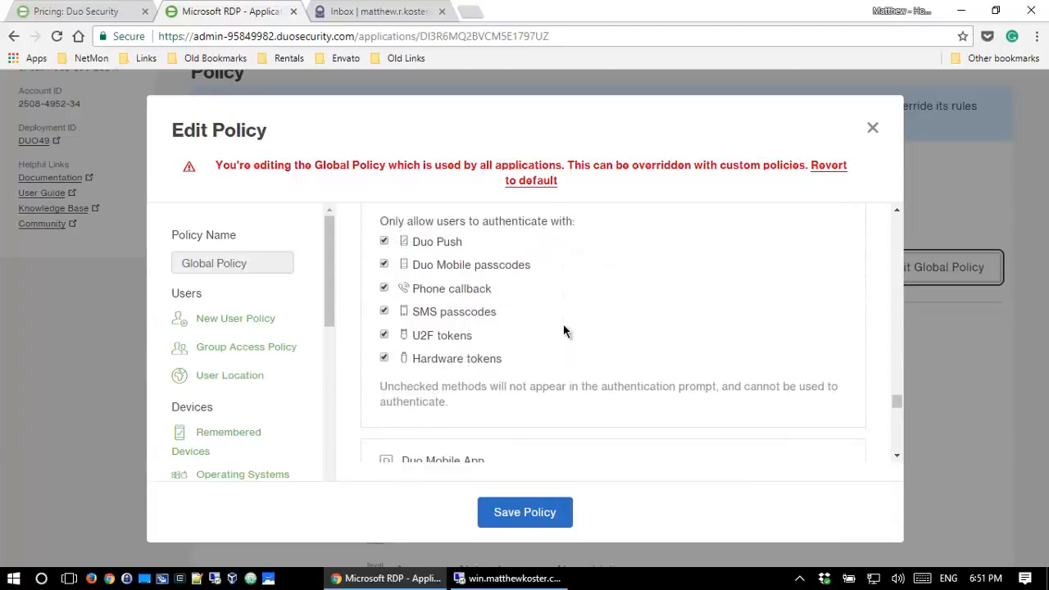
left_click(385, 287)
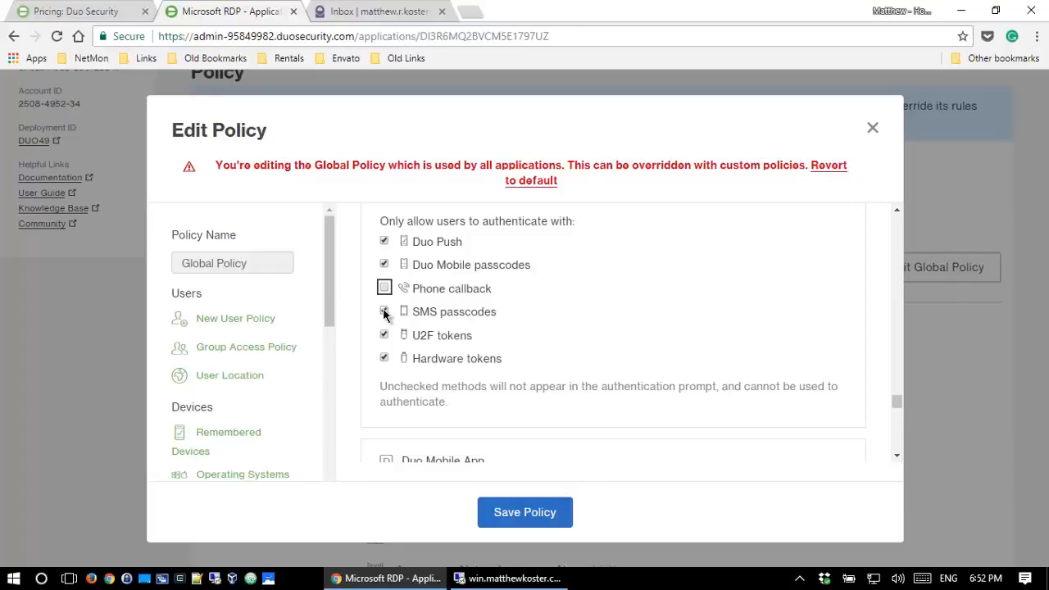
left_click(385, 312)
left_click(385, 334)
left_click(385, 359)
left_click(528, 512)
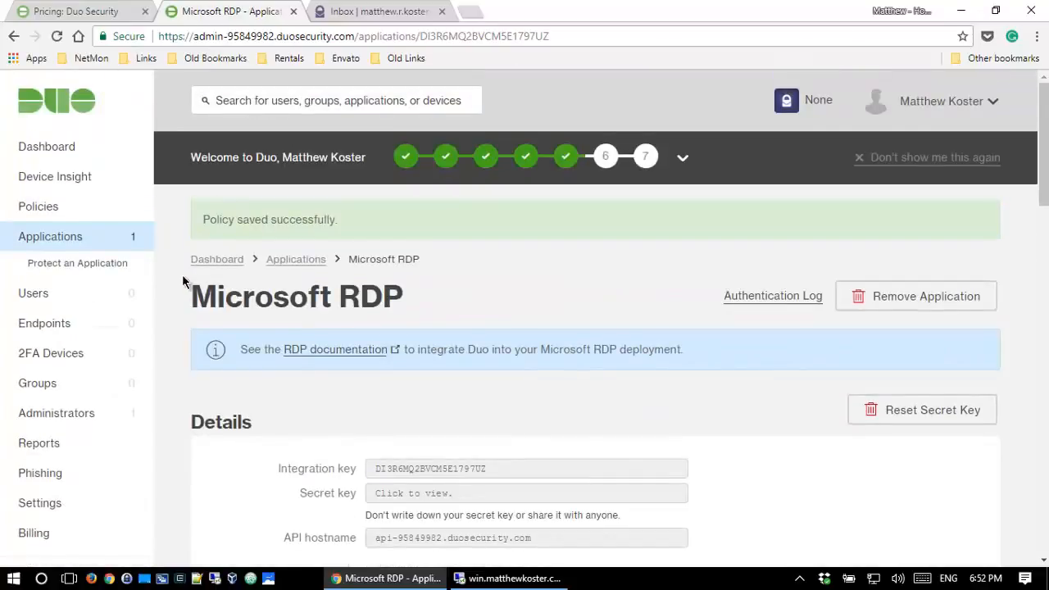
Go to the Duo Users page, which currently lists zero users.
scroll(184, 282, "down", 1)
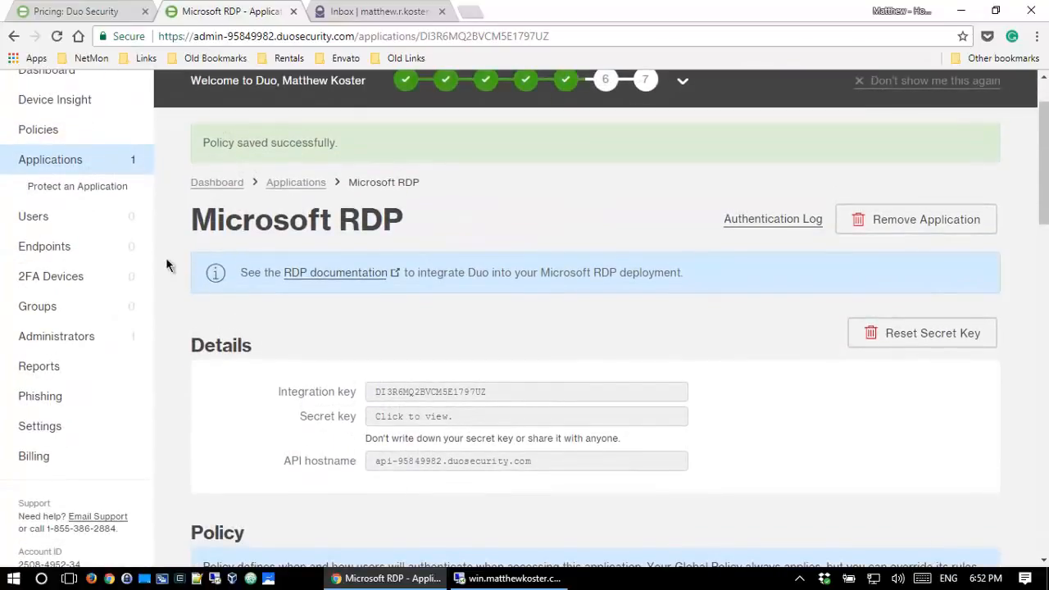
left_click(33, 217)
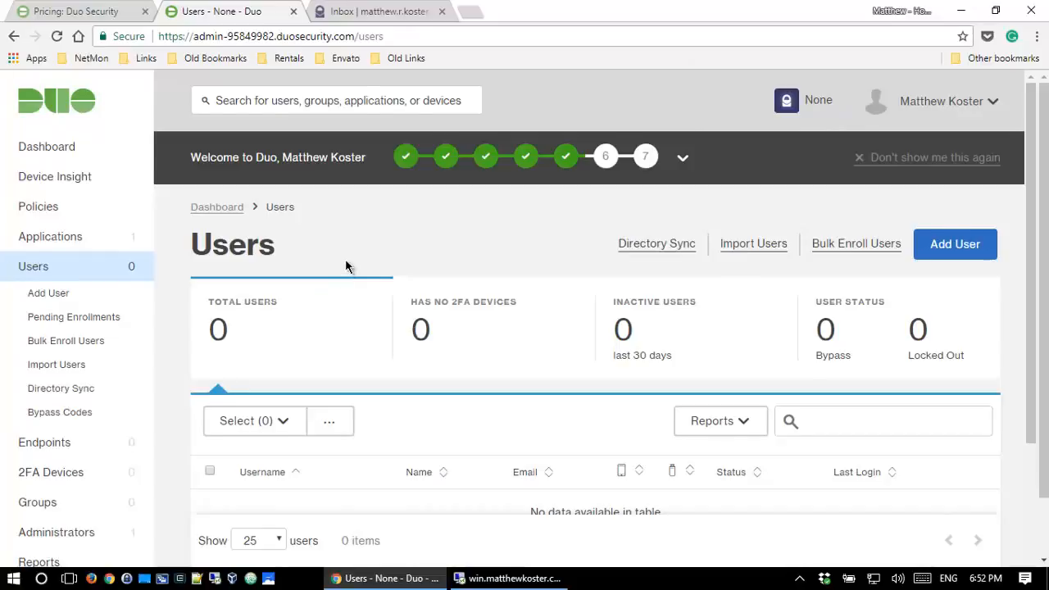
Add a Duo user whose username matches the server's Windows administrator account, as seen in Computer Management.
scroll(347, 262, "down", 3)
scroll(349, 264, "up", 3)
left_click(953, 244)
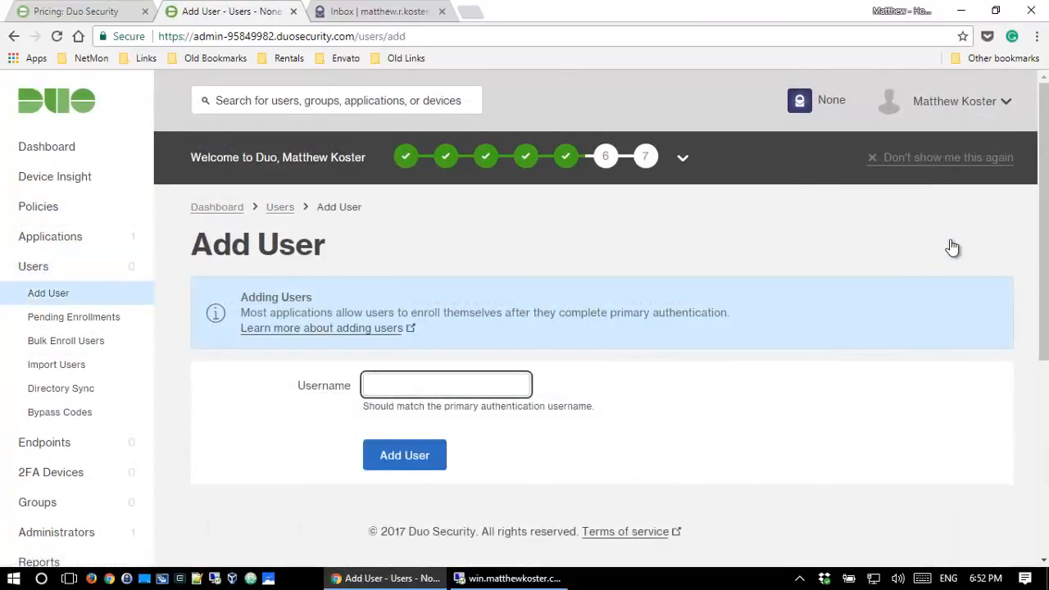
left_click(495, 580)
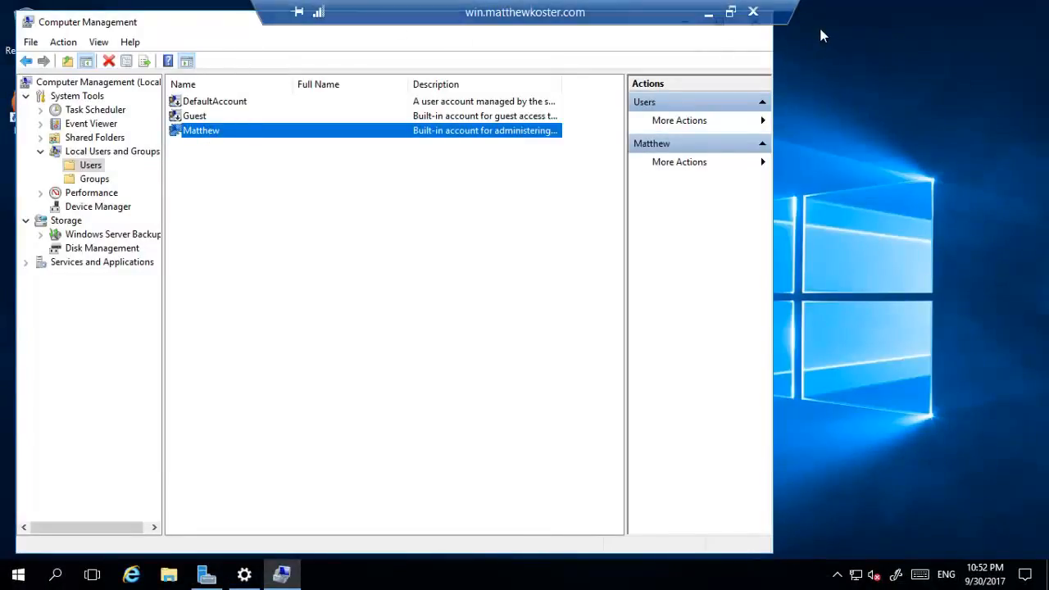
left_click(709, 17)
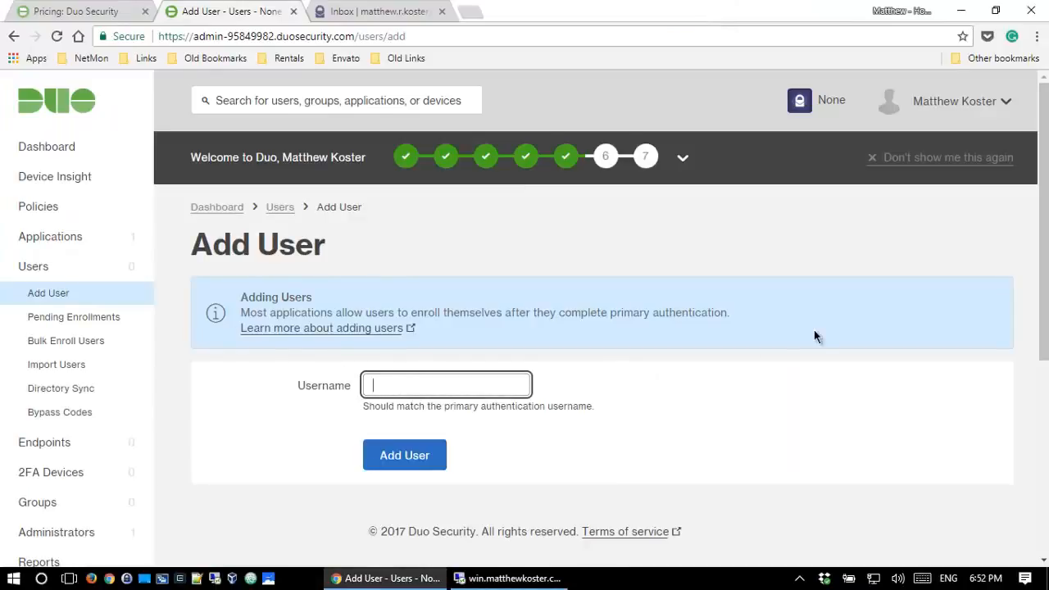
type("Ma")
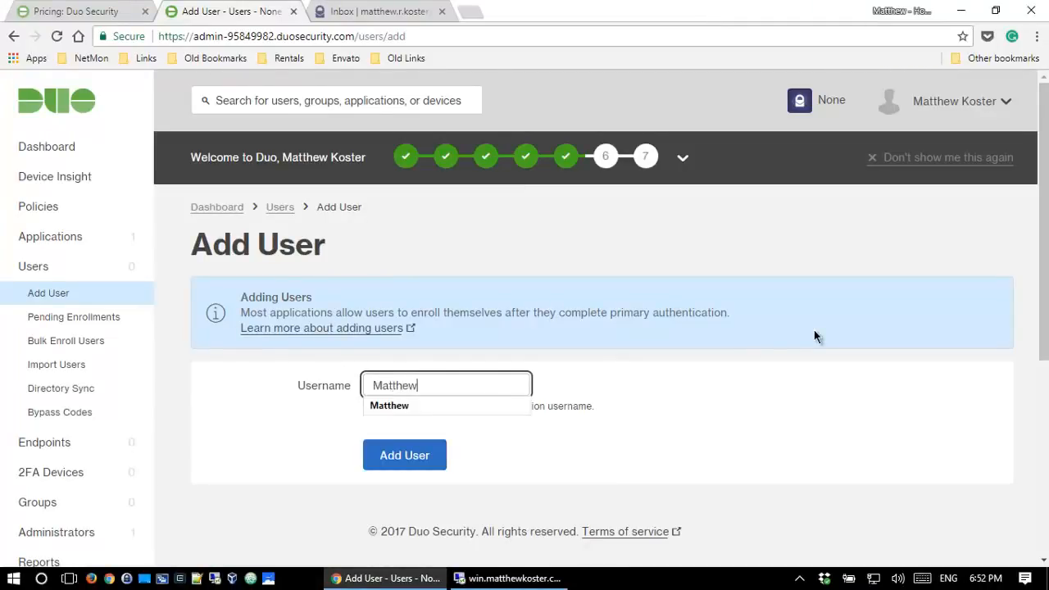
type("tthew")
left_click(416, 457)
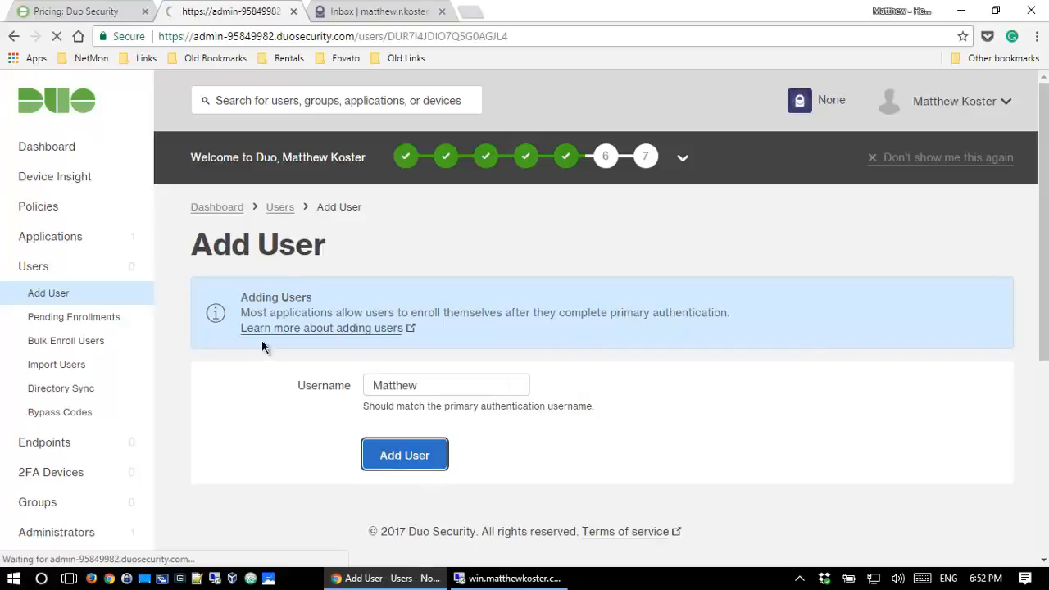
scroll(277, 311, "down", 3)
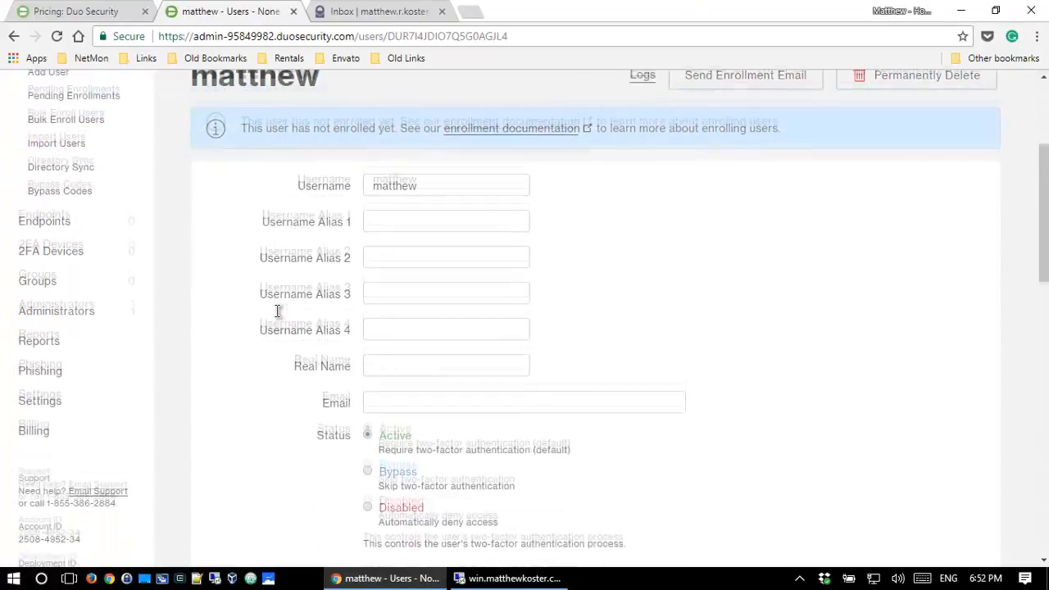
Enter the new user's first username alias.
left_click(403, 176)
left_click(390, 212)
type("Matthew")
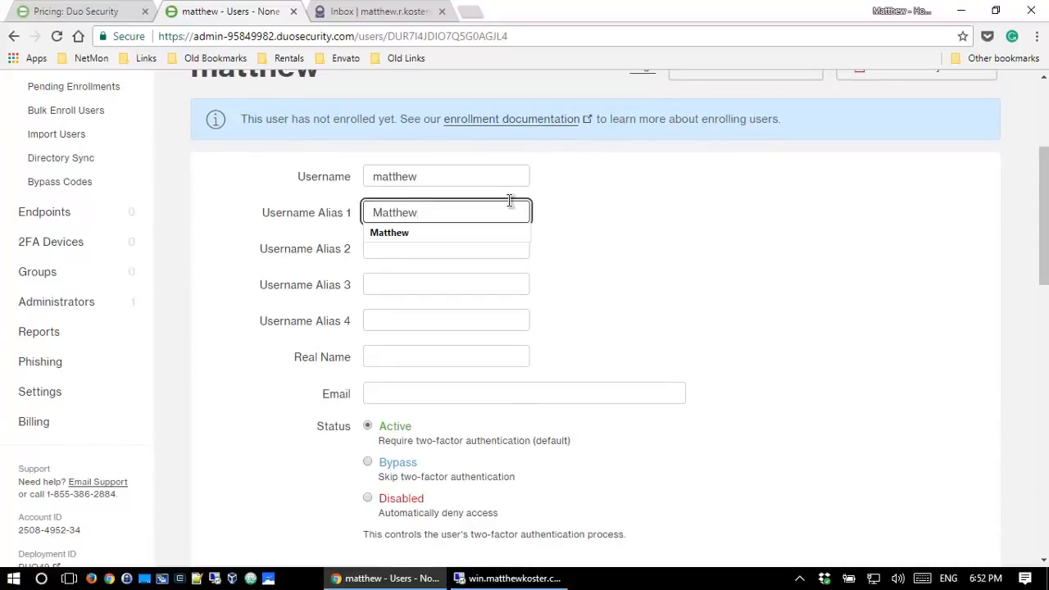
left_click(564, 199)
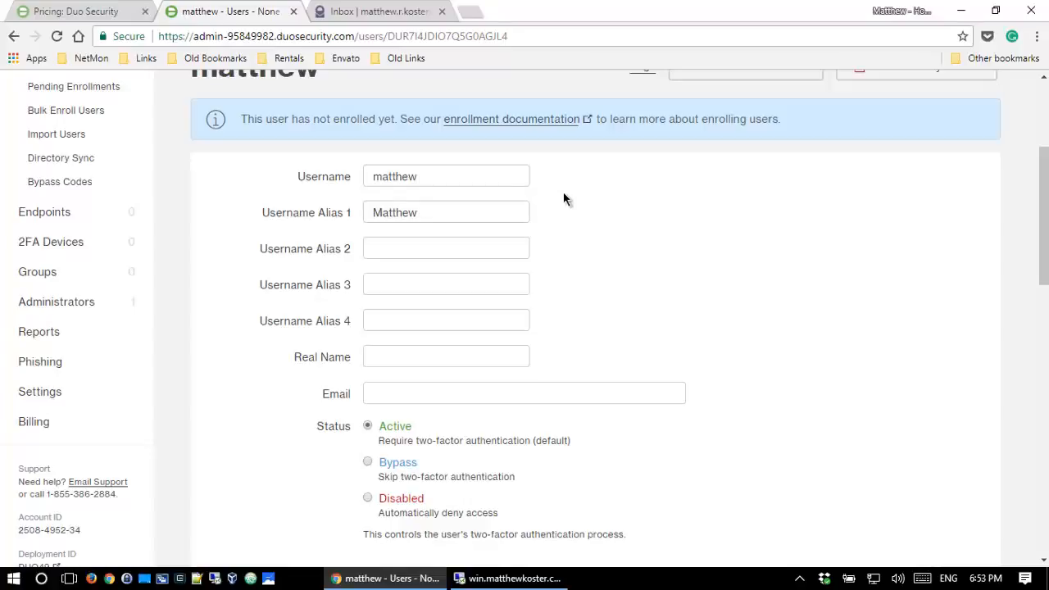
scroll(637, 224, "down", 1)
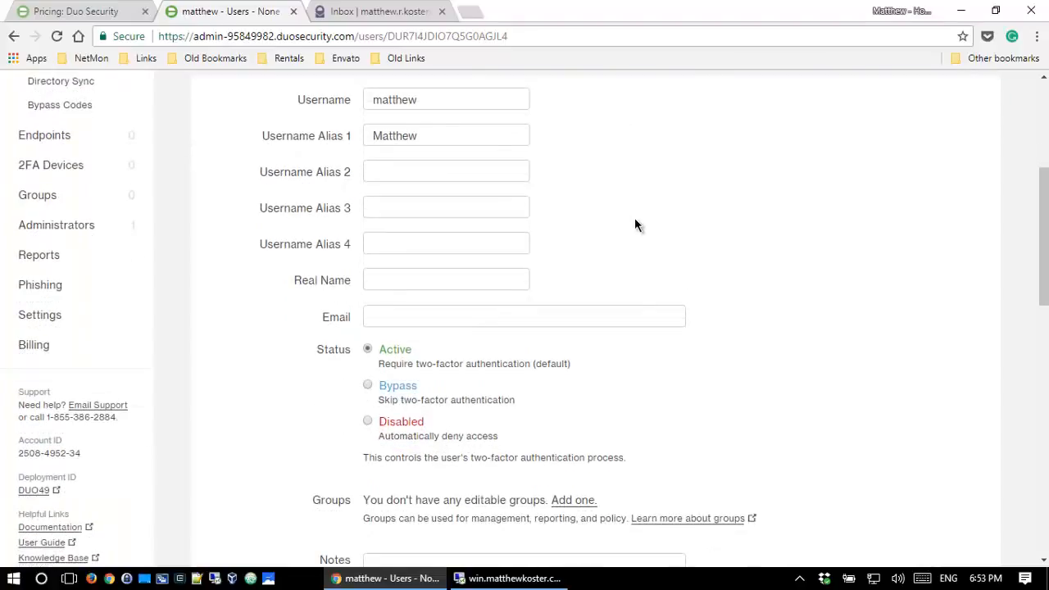
scroll(719, 241, "down", 2)
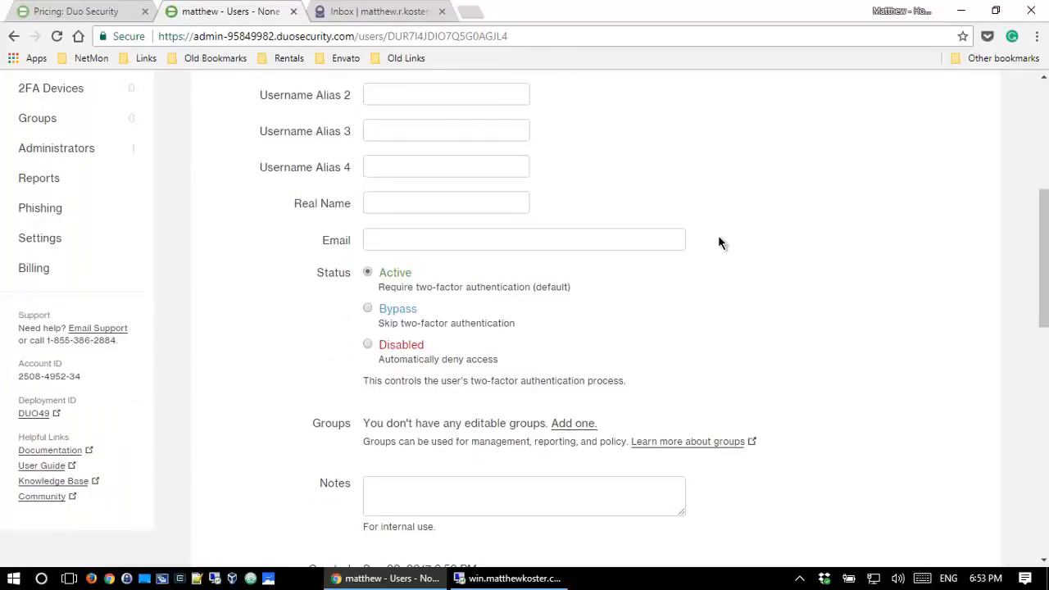
scroll(719, 241, "up", 4)
scroll(719, 241, "down", 2)
Fill in the user's real name and e-mail address, then save the changes.
left_click(398, 283)
type("Matthew Koster")
key("Tab")
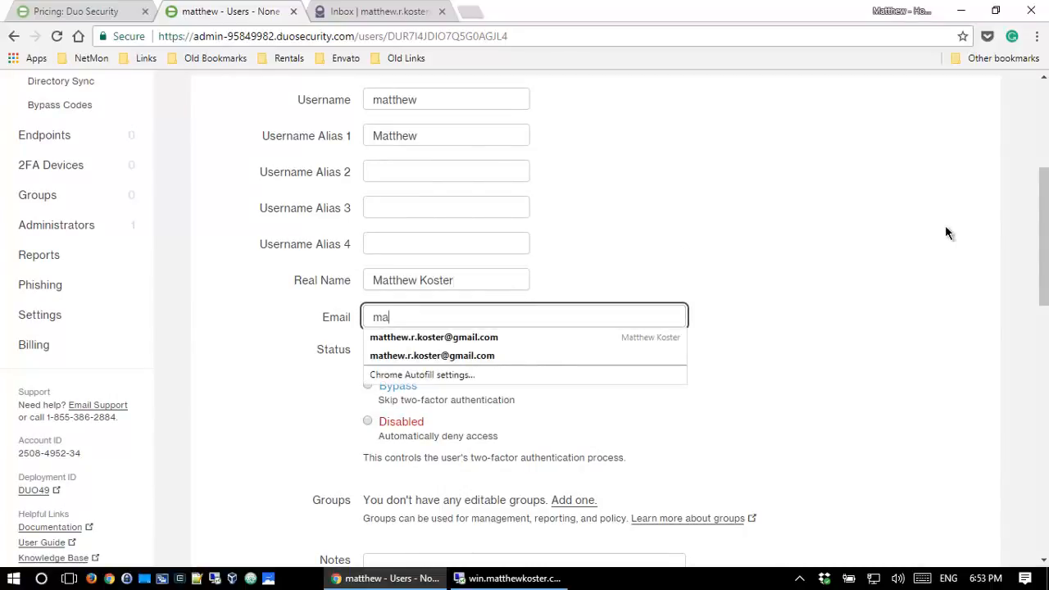
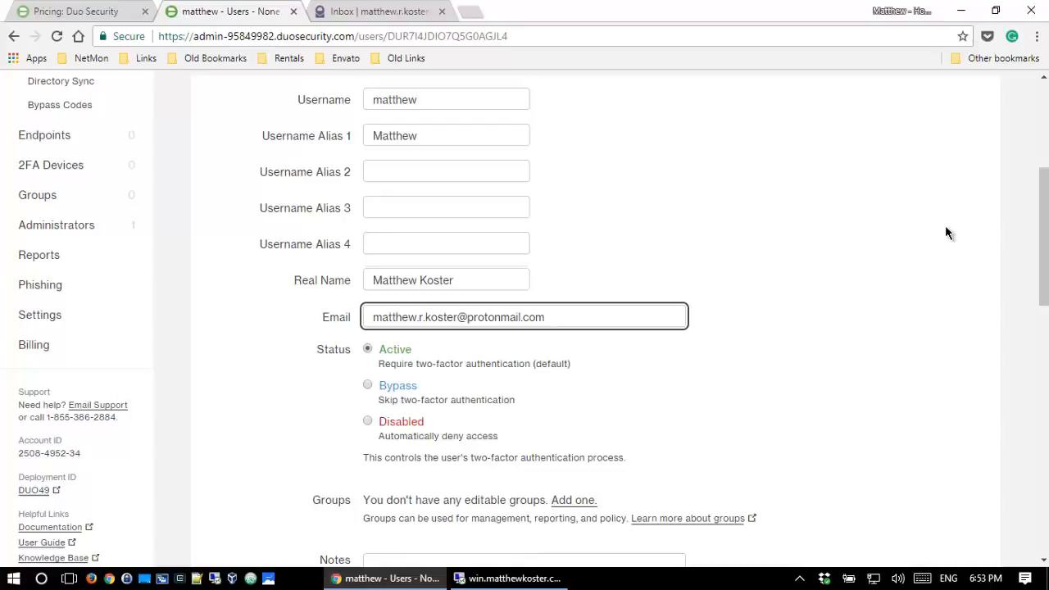
left_click(956, 285)
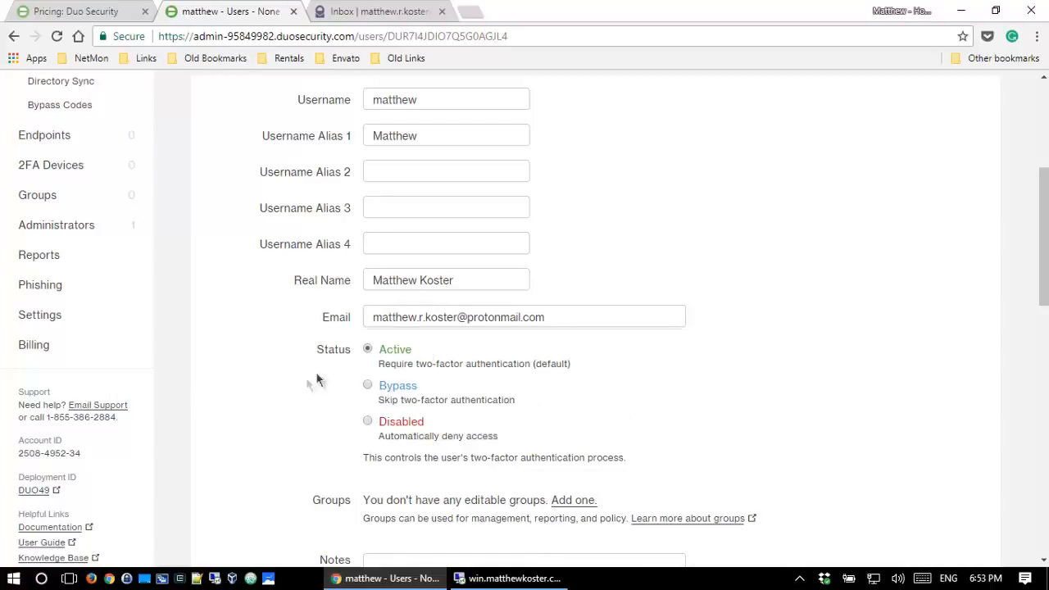
scroll(293, 399, "down", 2)
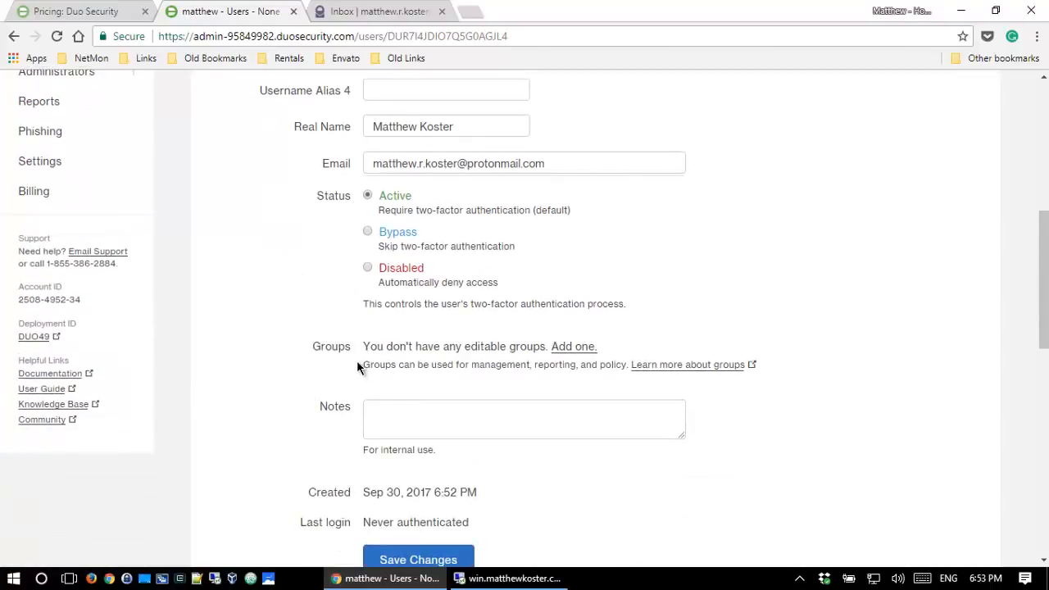
scroll(250, 420, "down", 1)
scroll(248, 420, "down", 1)
left_click(422, 420)
scroll(424, 412, "down", 1)
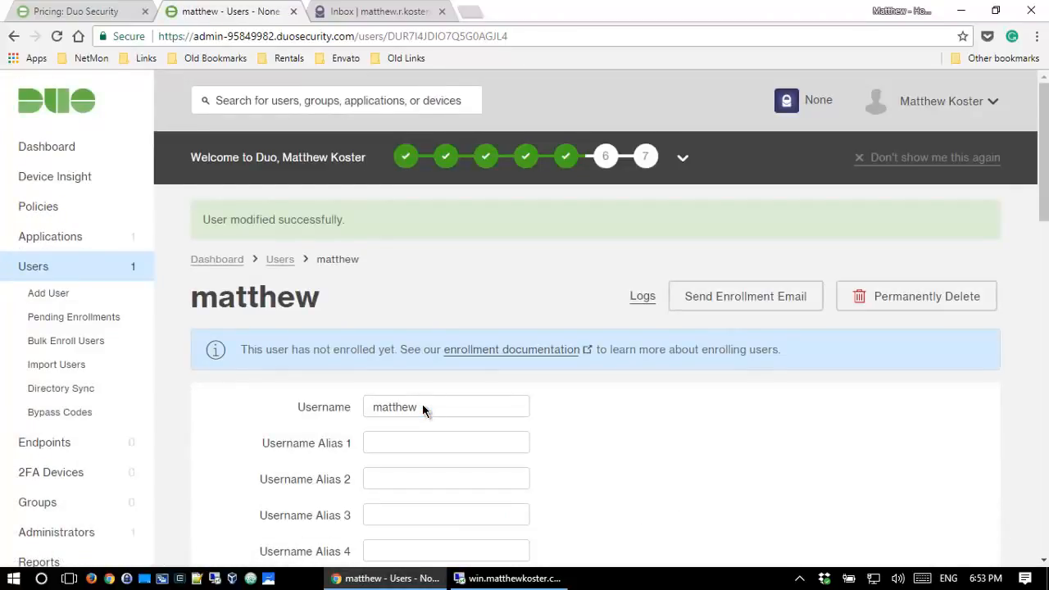
Send the user an enrollment e-mail and bring up the ProtonMail inbox.
left_click(732, 298)
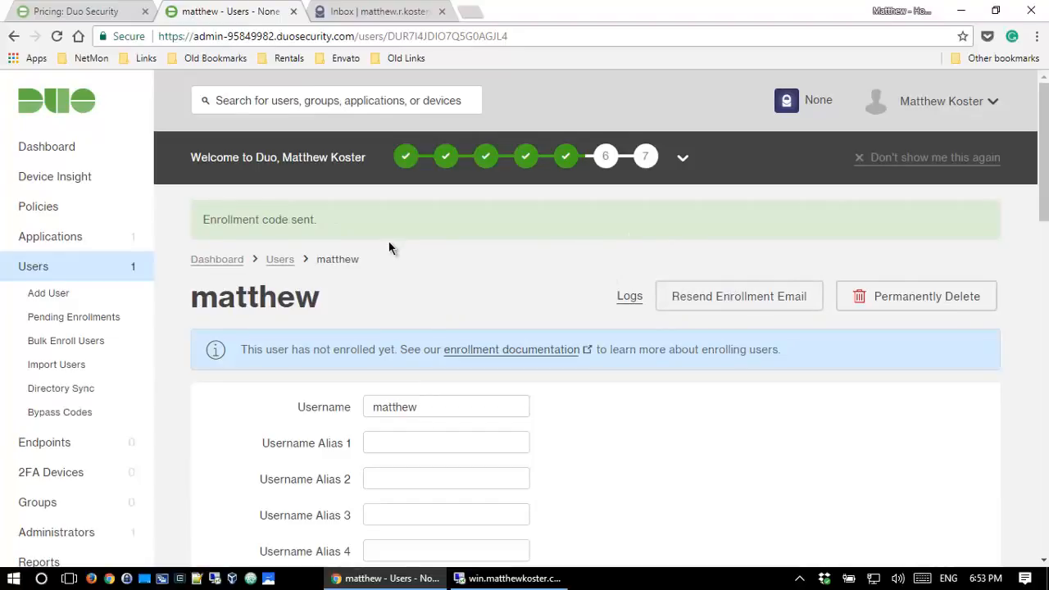
left_click(379, 12)
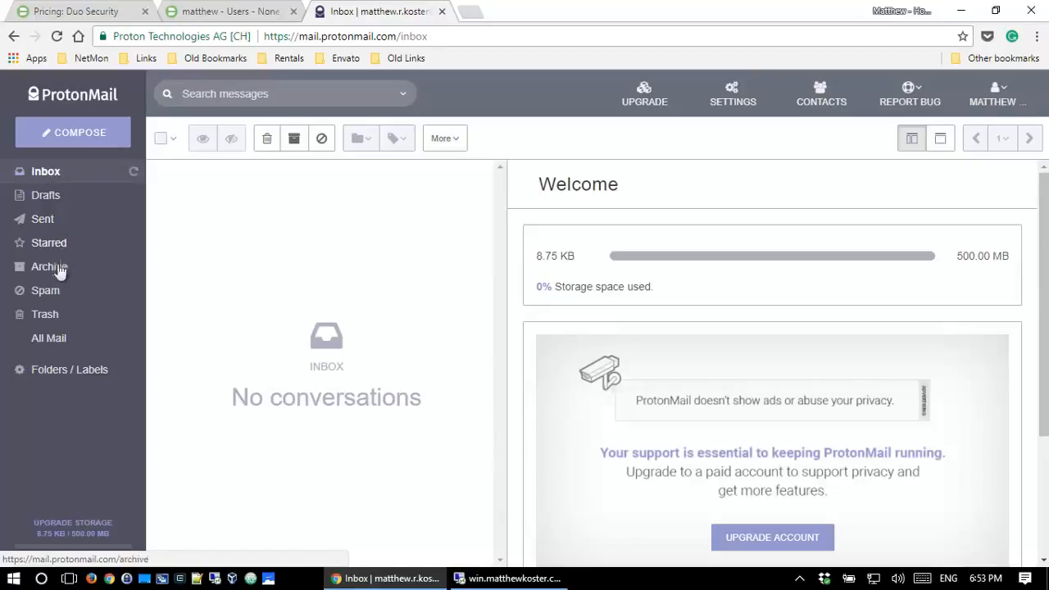
Check ProtonMail's spam folder and inbox for the enrollment mail, glancing back at the Duo user page.
left_click(47, 294)
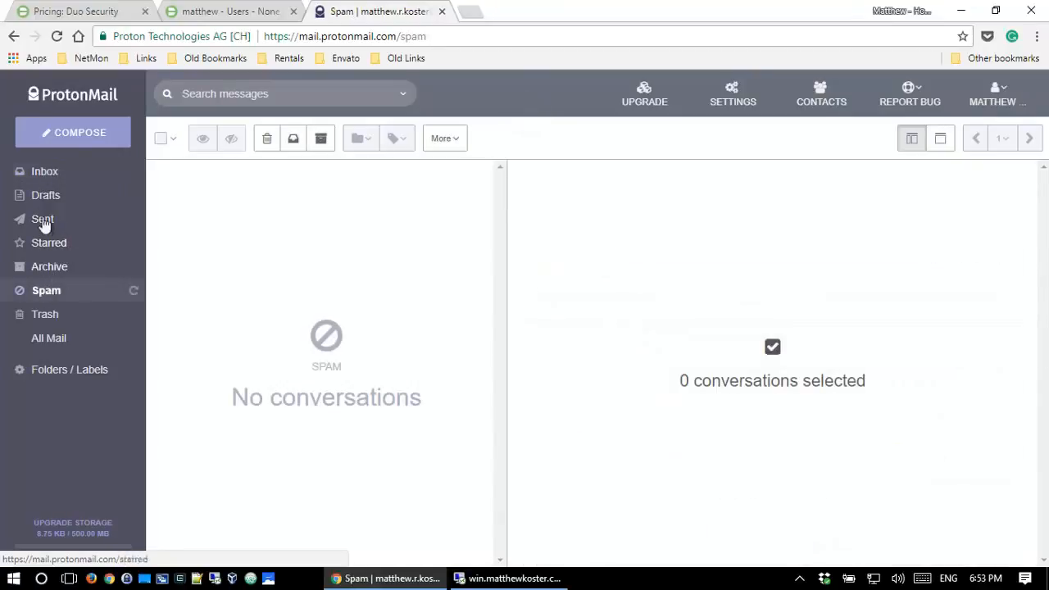
left_click(45, 180)
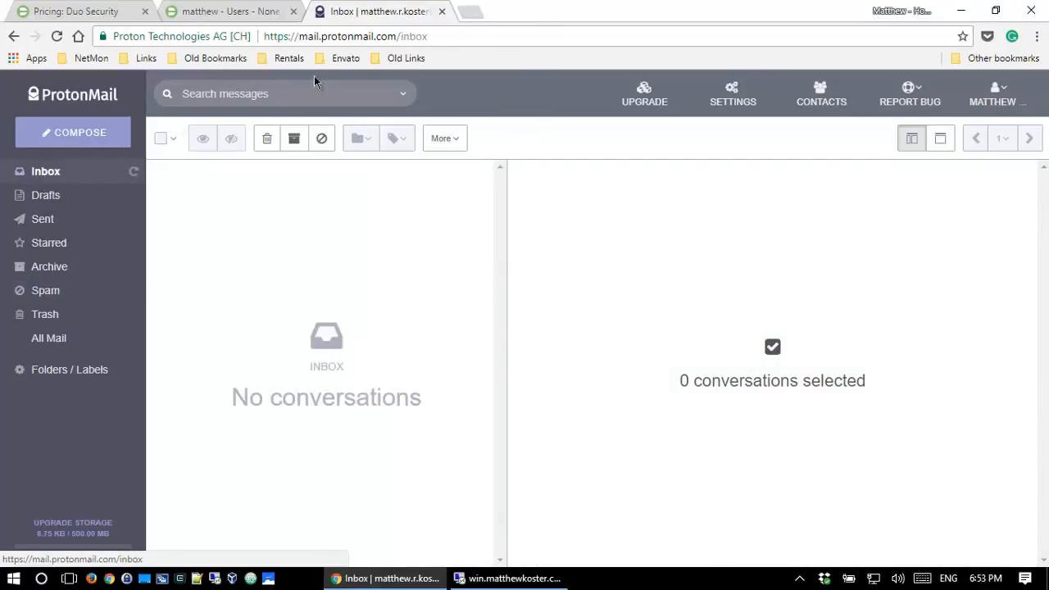
left_click(226, 17)
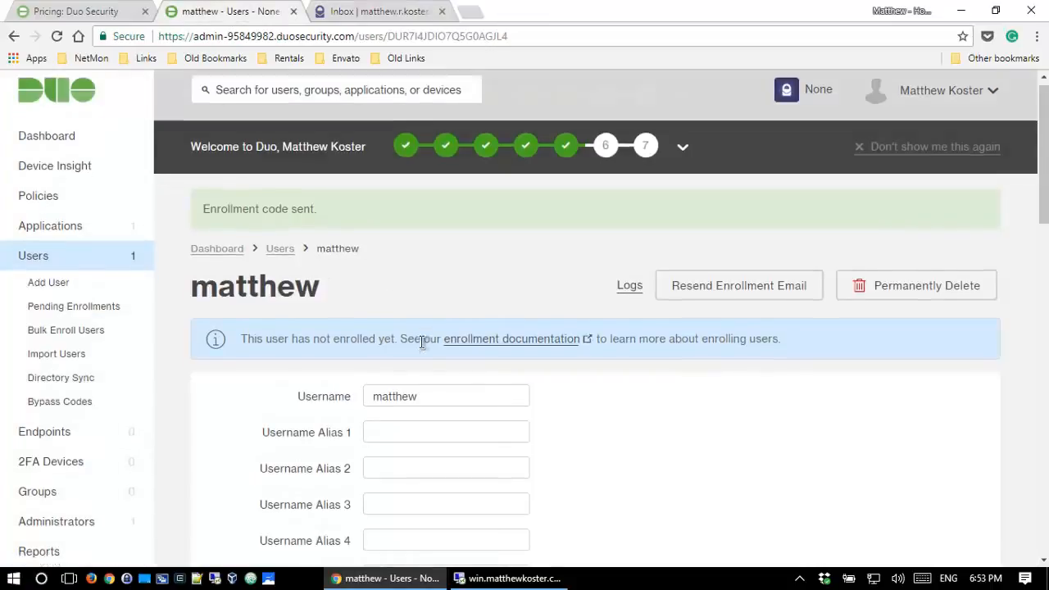
scroll(421, 341, "down", 4)
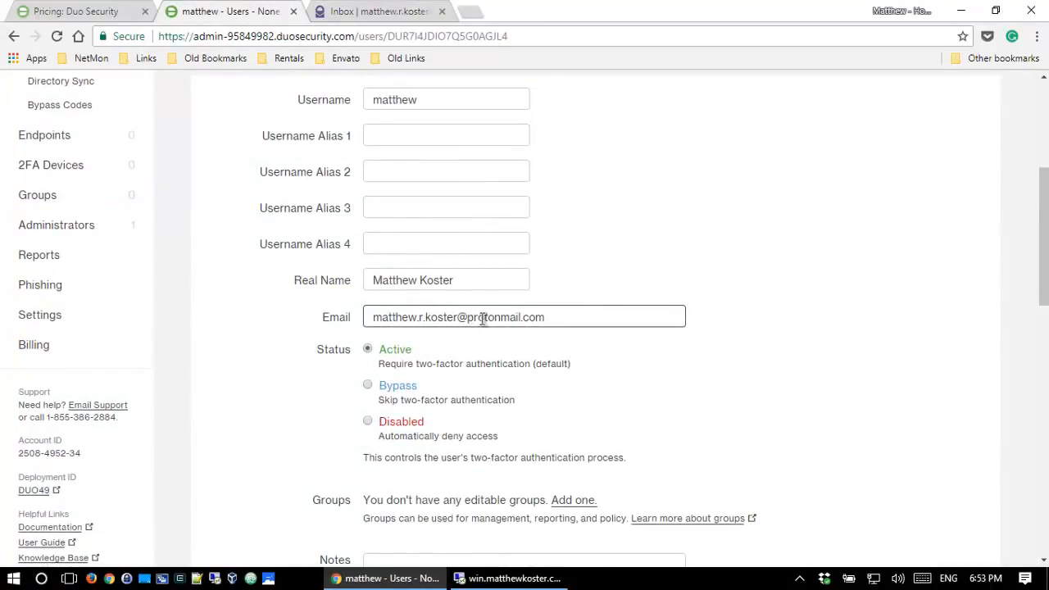
left_click(353, 12)
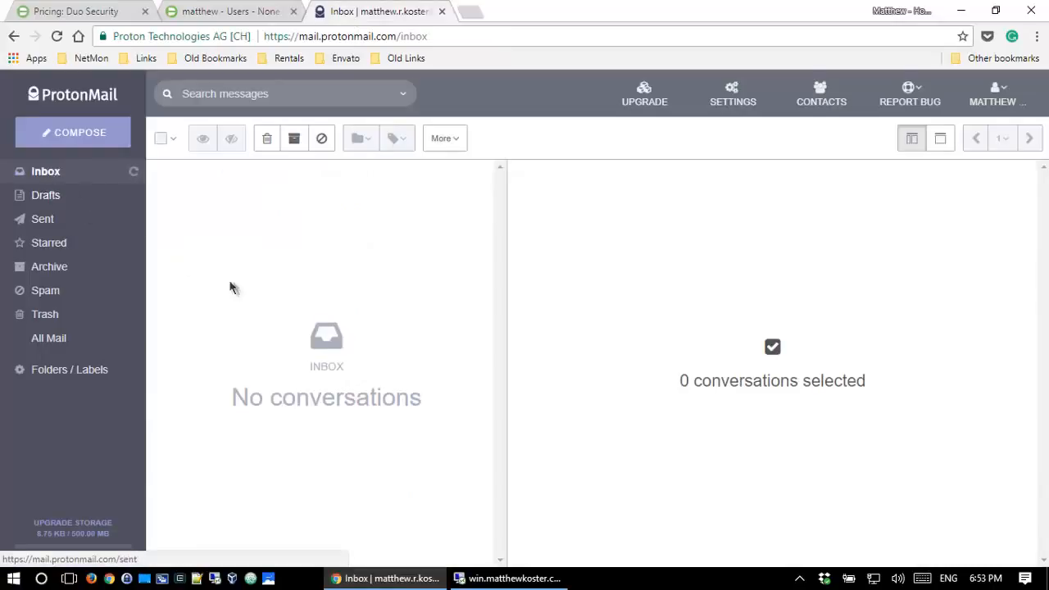
Refresh the inbox, open the Duo Security Enrollment message and follow its enrollment link.
left_click(46, 174)
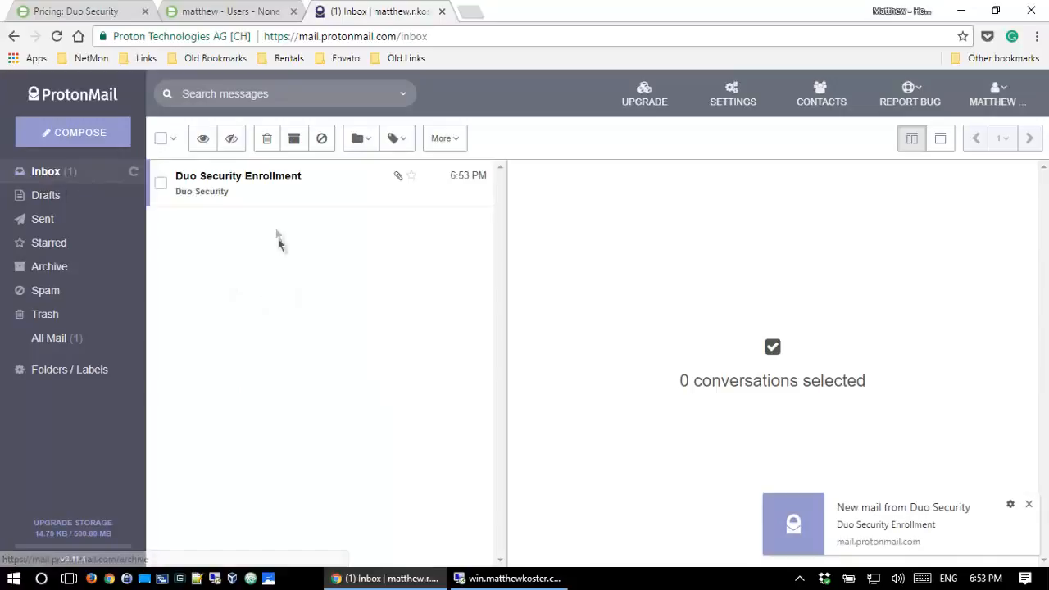
left_click(261, 186)
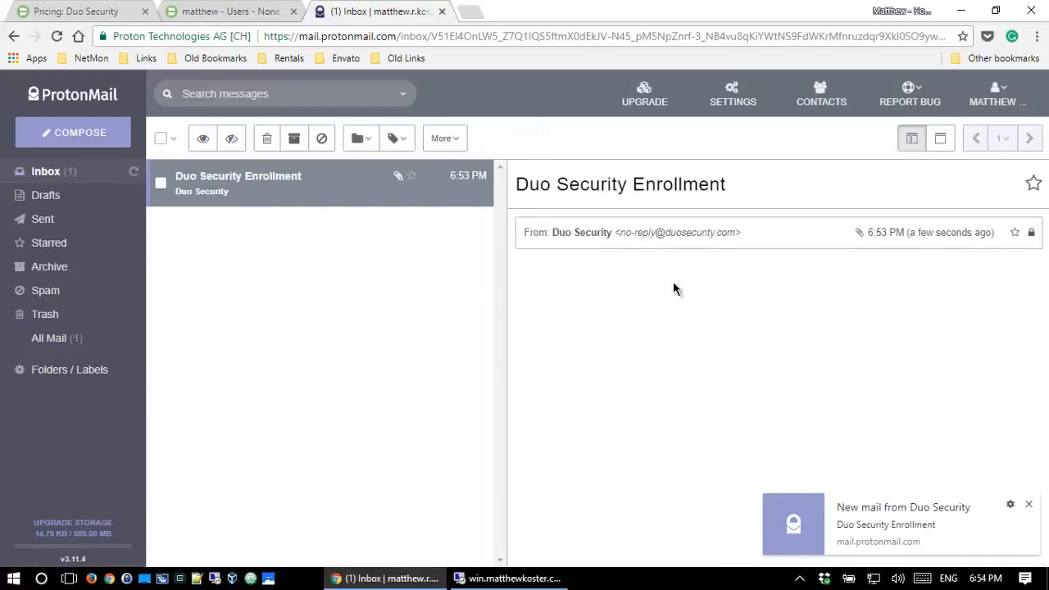
scroll(699, 298, "down", 2)
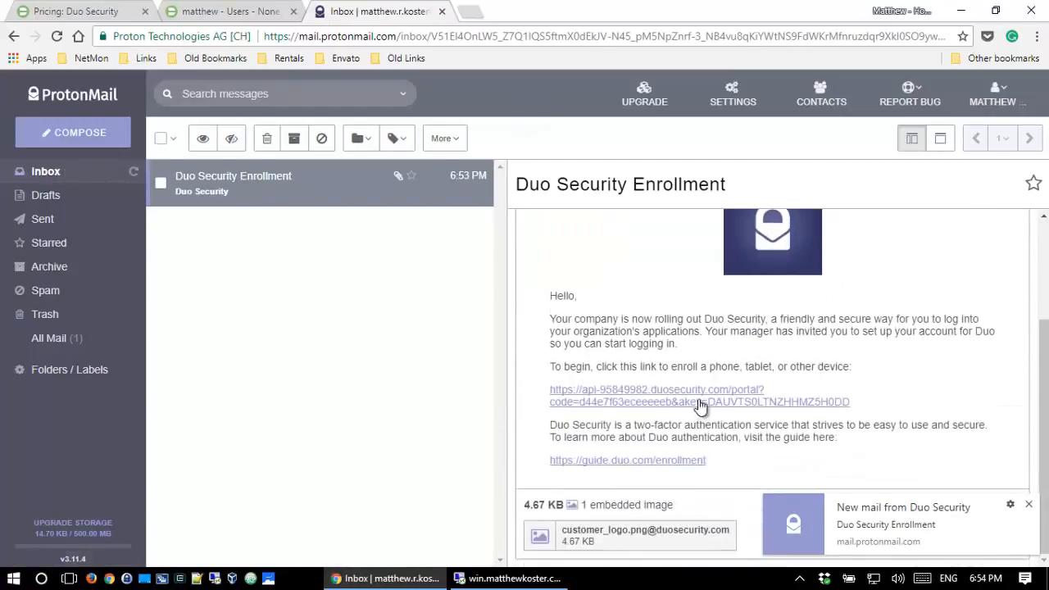
left_click(698, 401)
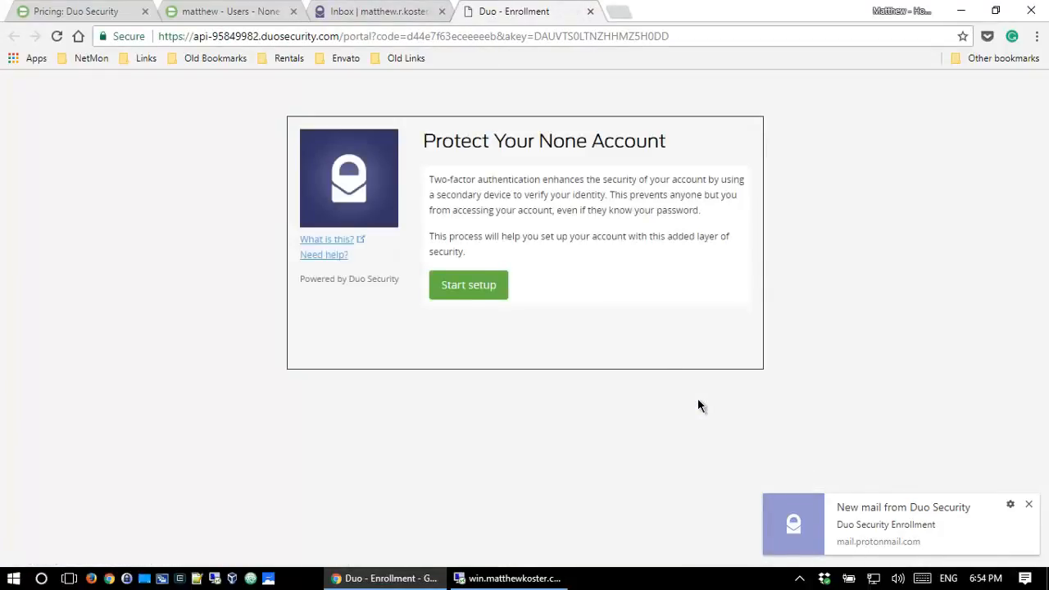
Register a mobile phone, with its number confirmed, as an Android device for Duo.
left_click(472, 287)
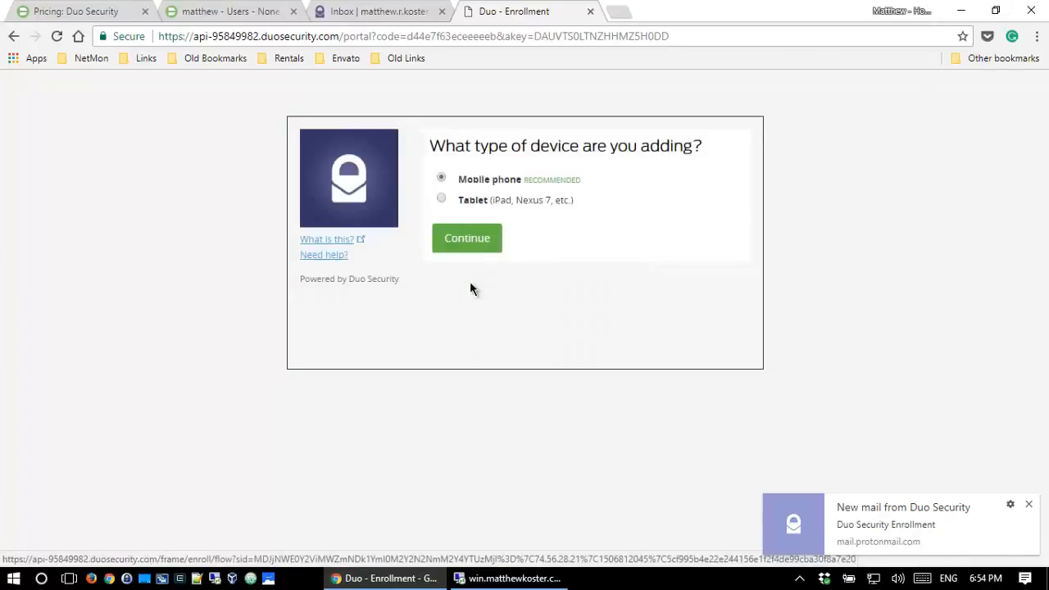
left_click(467, 245)
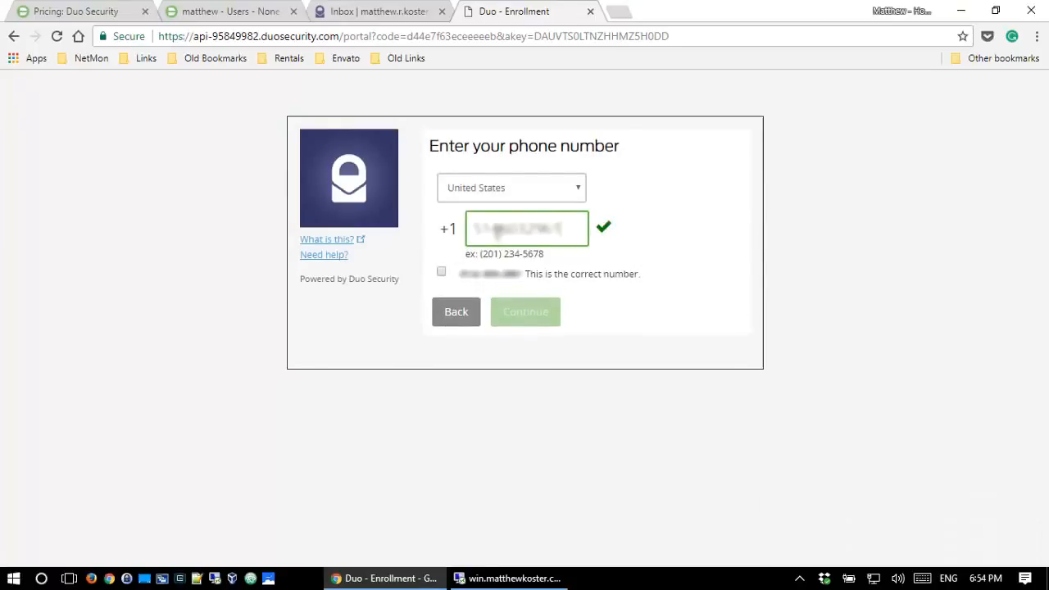
left_click(441, 271)
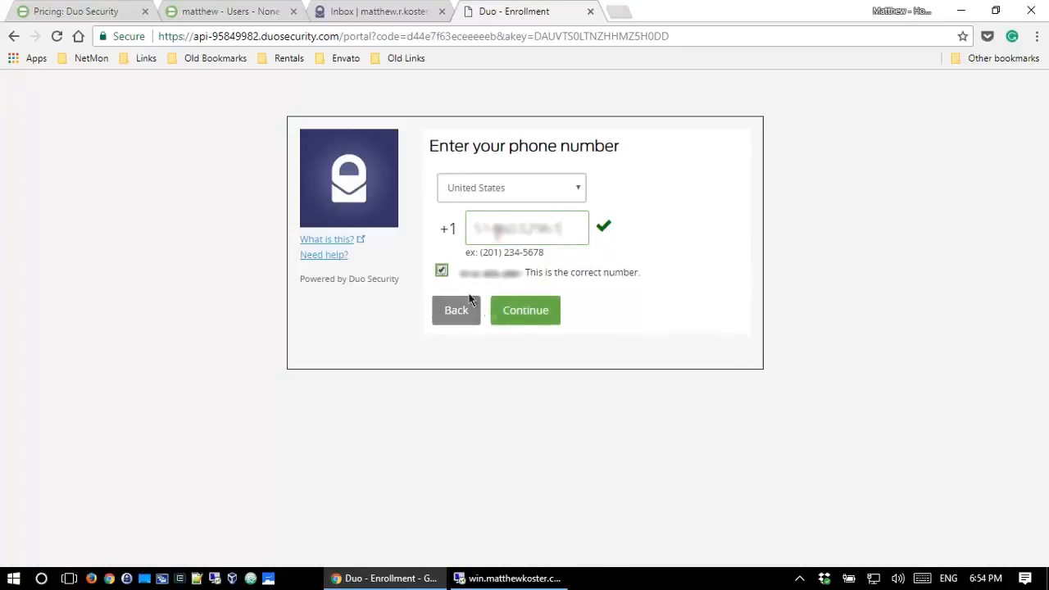
left_click(523, 311)
left_click(433, 199)
left_click(539, 259)
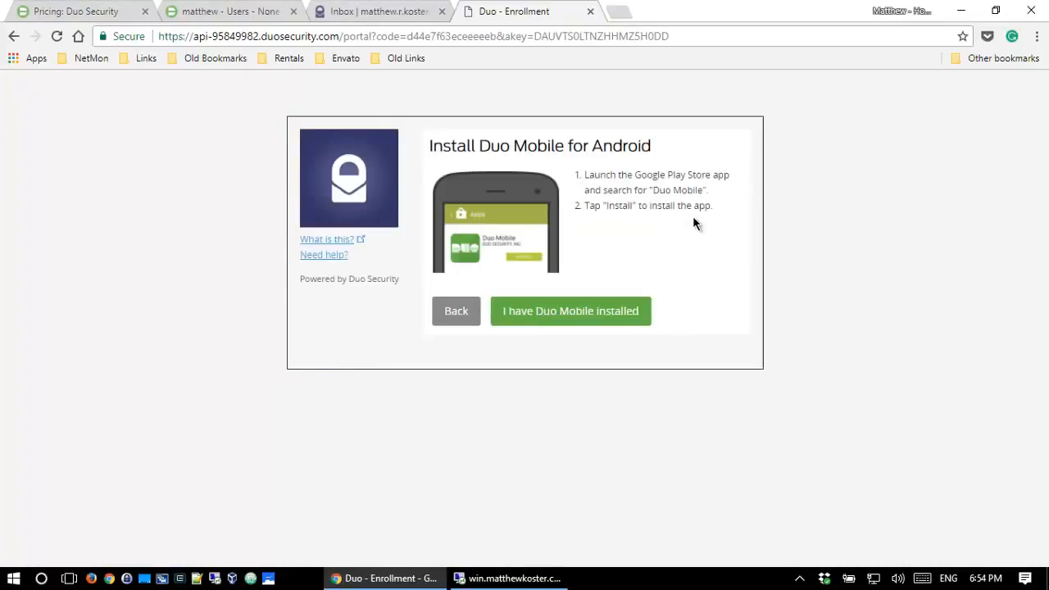
Confirm Duo Mobile is installed, activate it on the Android phone and finish enrollment.
left_click(552, 316)
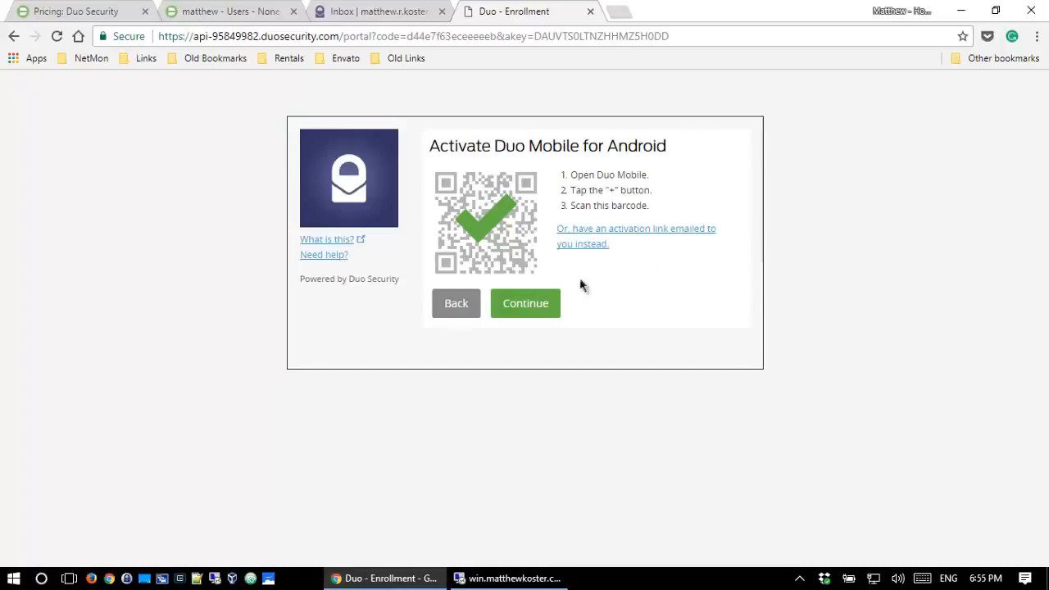
left_click(538, 310)
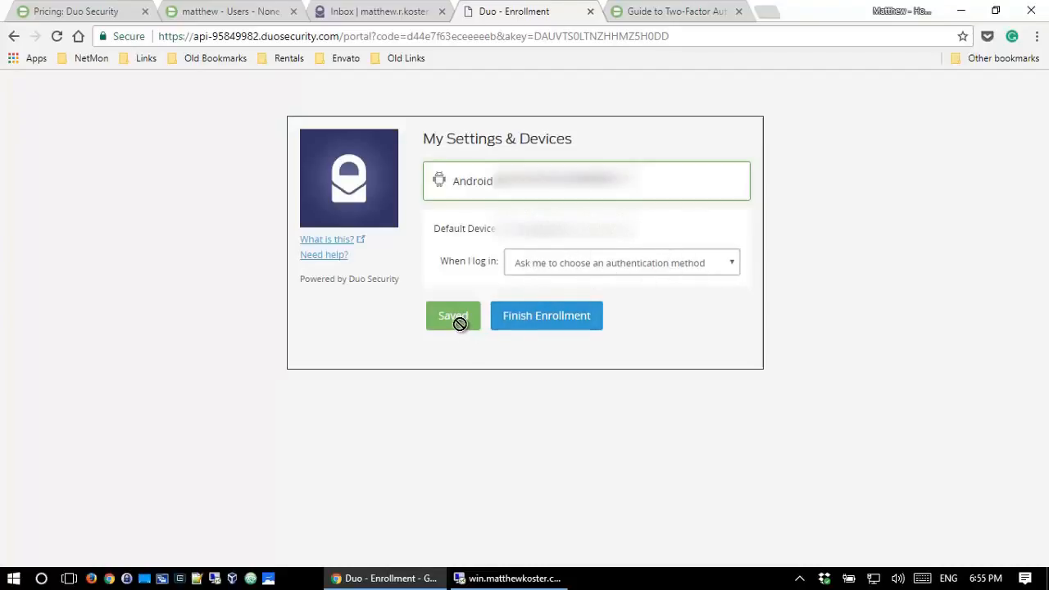
left_click(540, 322)
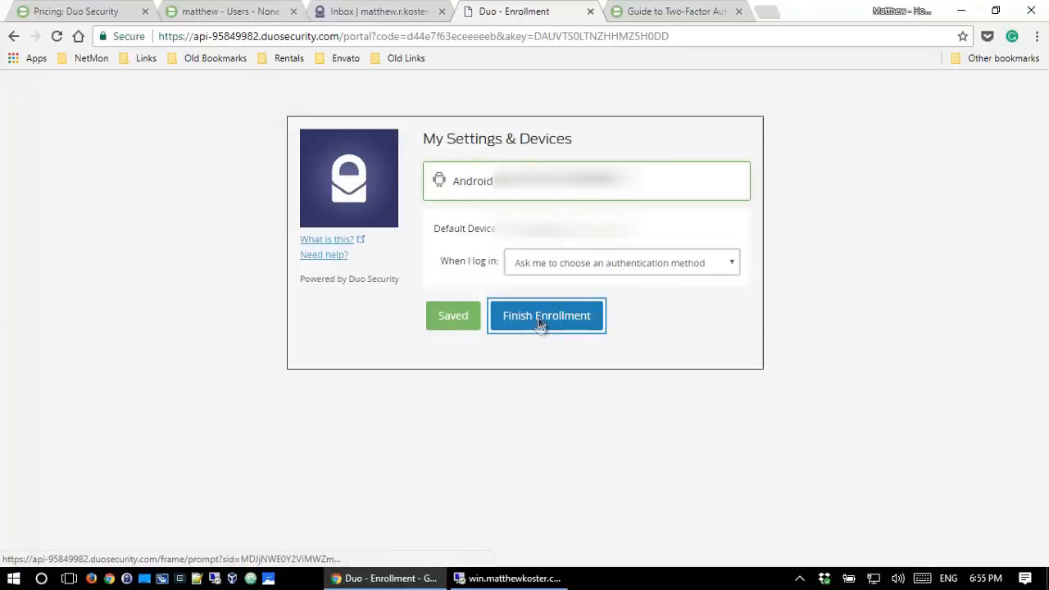
left_click(357, 12)
Verify in the Users list that the user has one 2FA device and Active status, then return to the remote session.
left_click(226, 11)
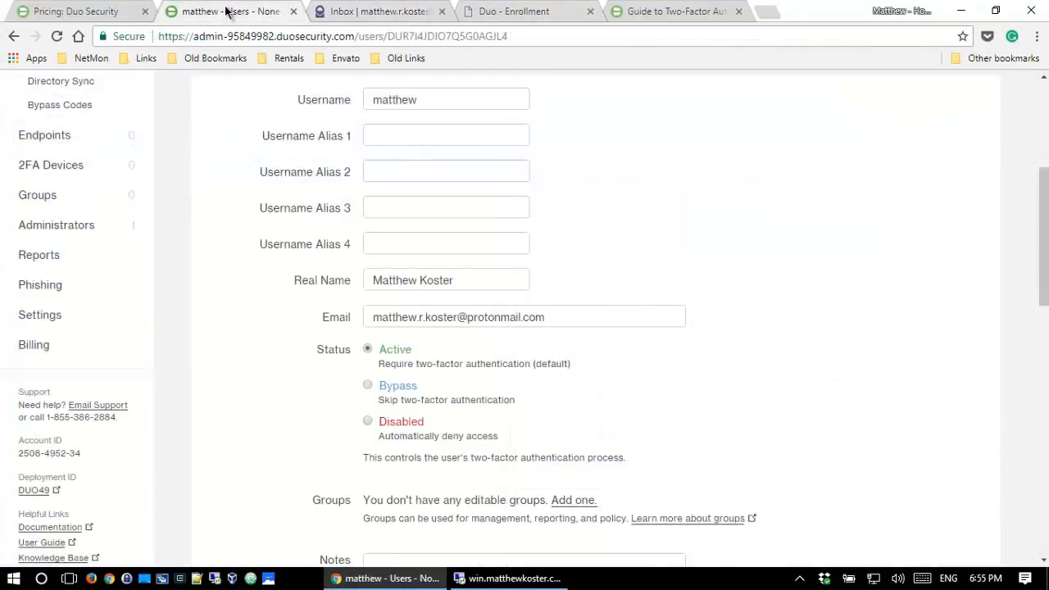
scroll(171, 188, "up", 4)
left_click(280, 259)
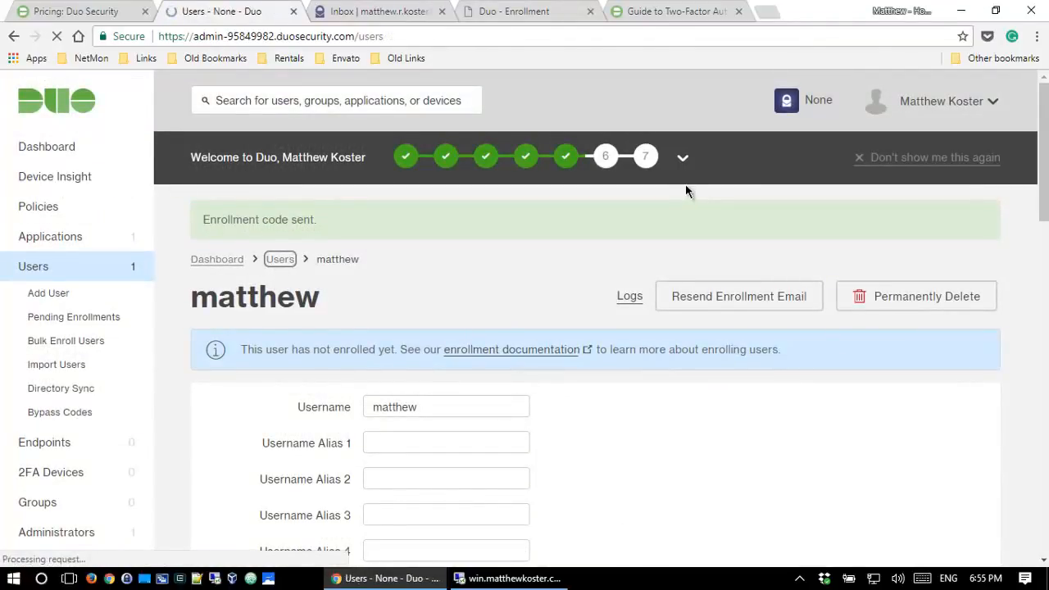
scroll(686, 190, "down", 4)
scroll(687, 190, "up", 4)
scroll(686, 190, "down", 1)
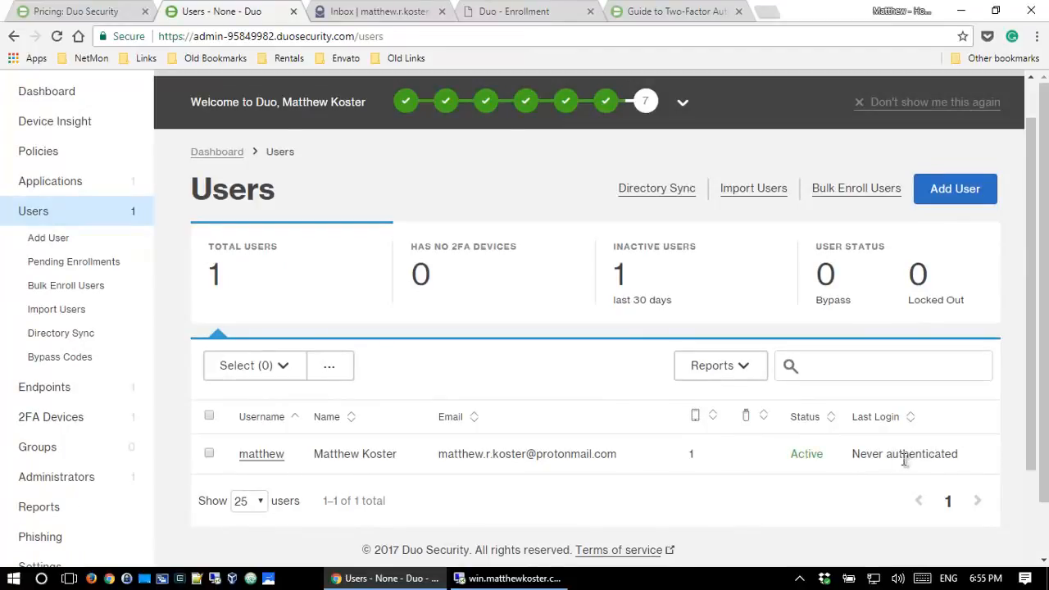
scroll(551, 384, "down", 2)
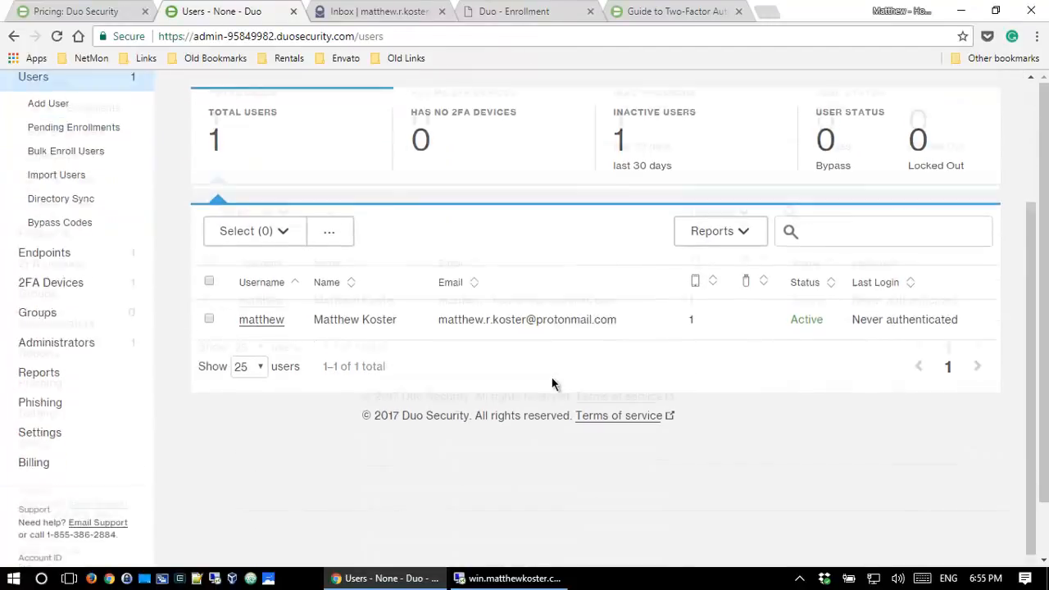
left_click(514, 578)
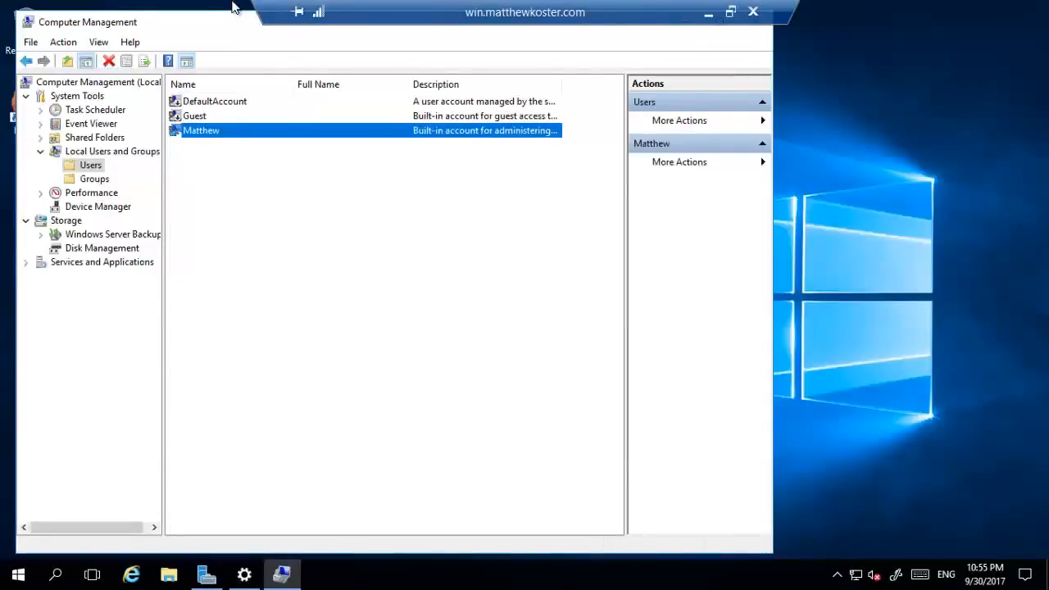
Close Computer Management, launch Firefox as the default browser, and load duo.com.
left_click_drag(202, 25, 223, 116)
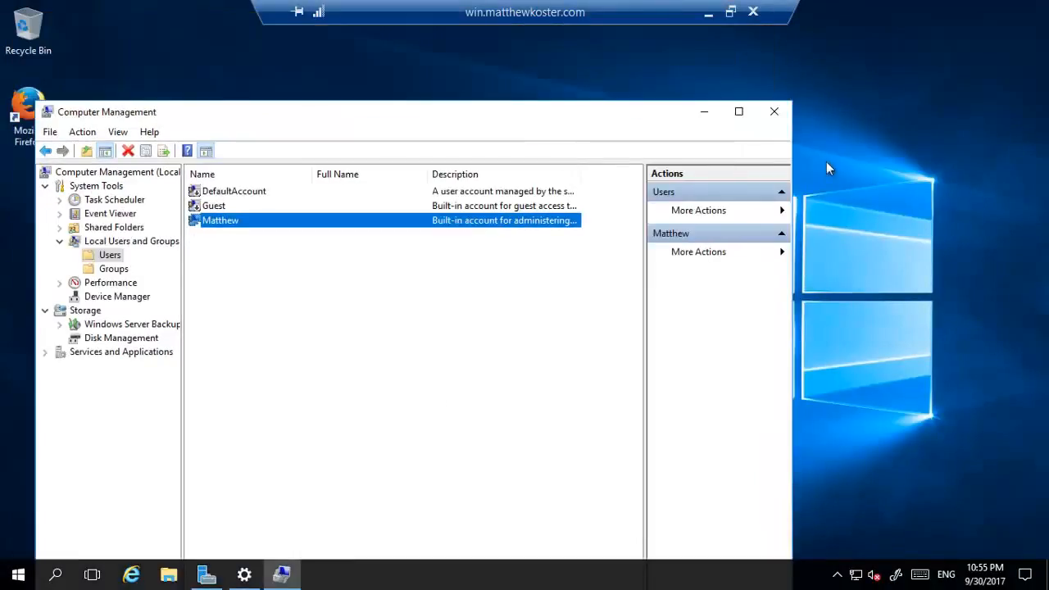
left_click(776, 112)
double_click(33, 107)
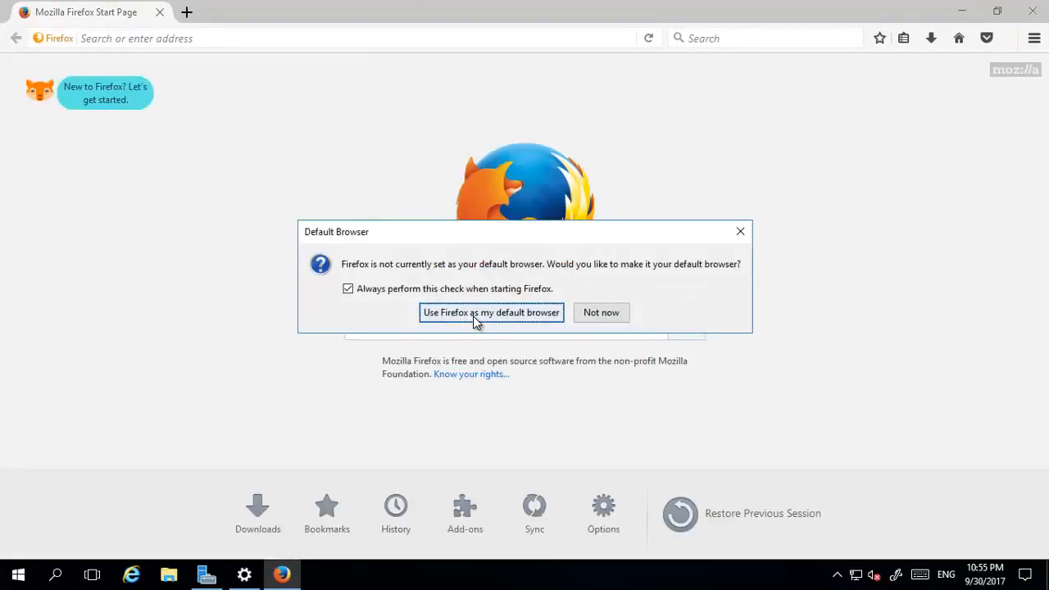
left_click(523, 318)
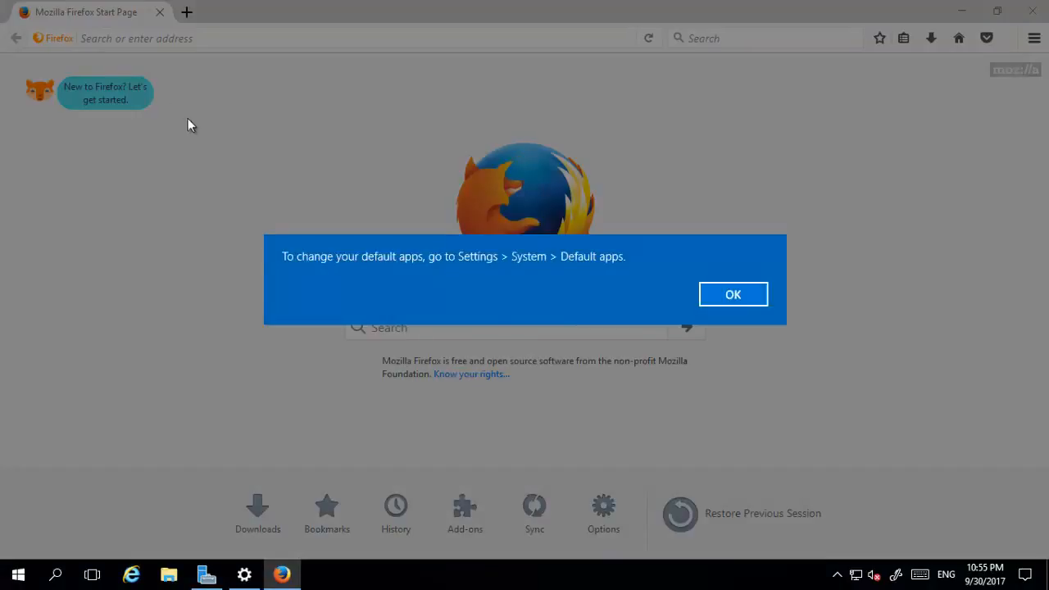
left_click(741, 298)
left_click(203, 39)
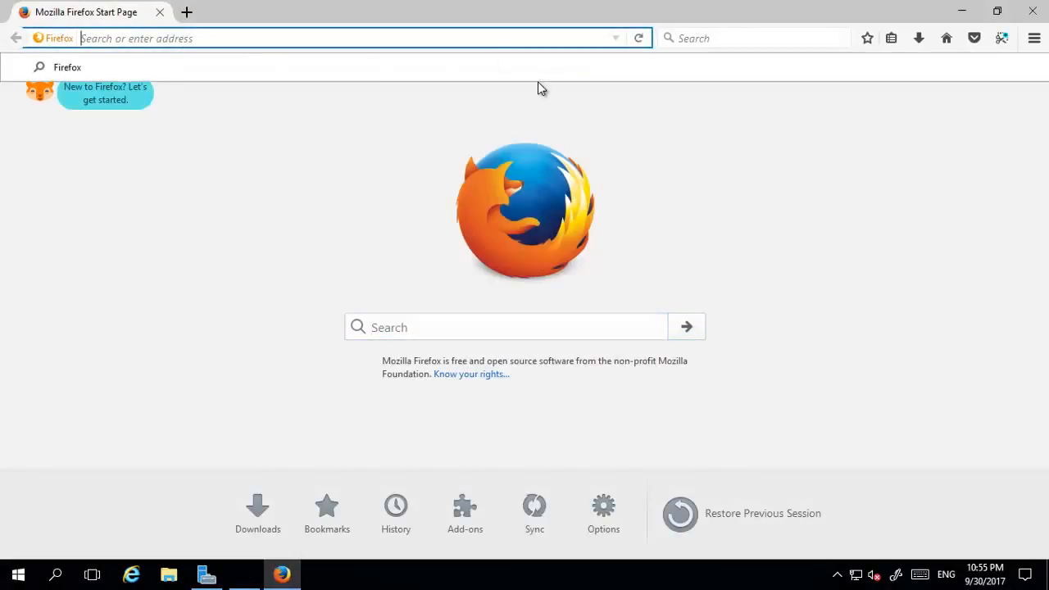
type("duo.com")
key("Return")
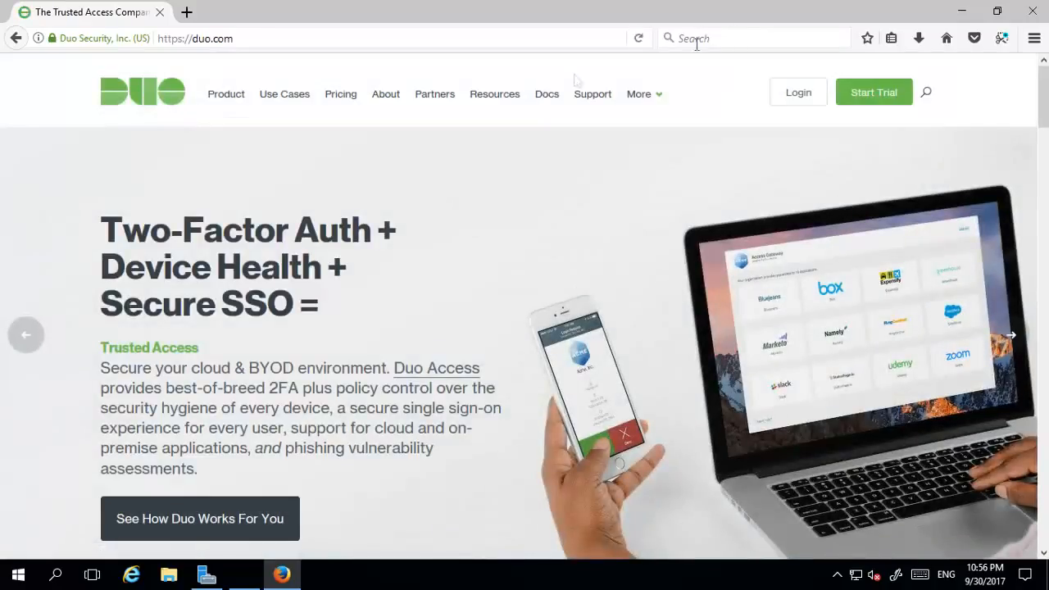
Log in to the Duo Admin Panel from duo.com with the admin credentials and Duo Push approval.
left_click(797, 102)
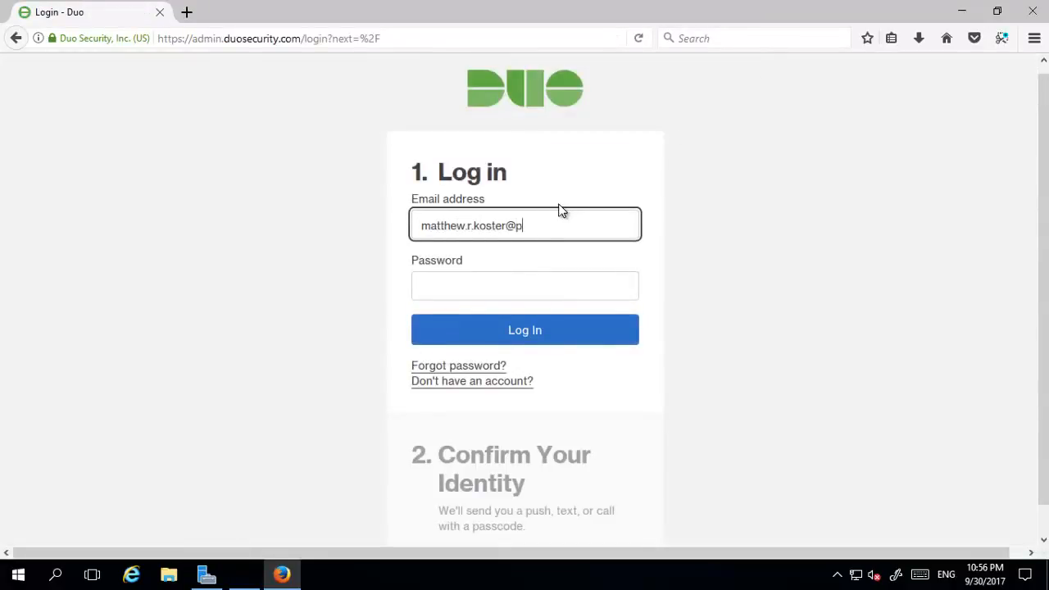
key("Tab")
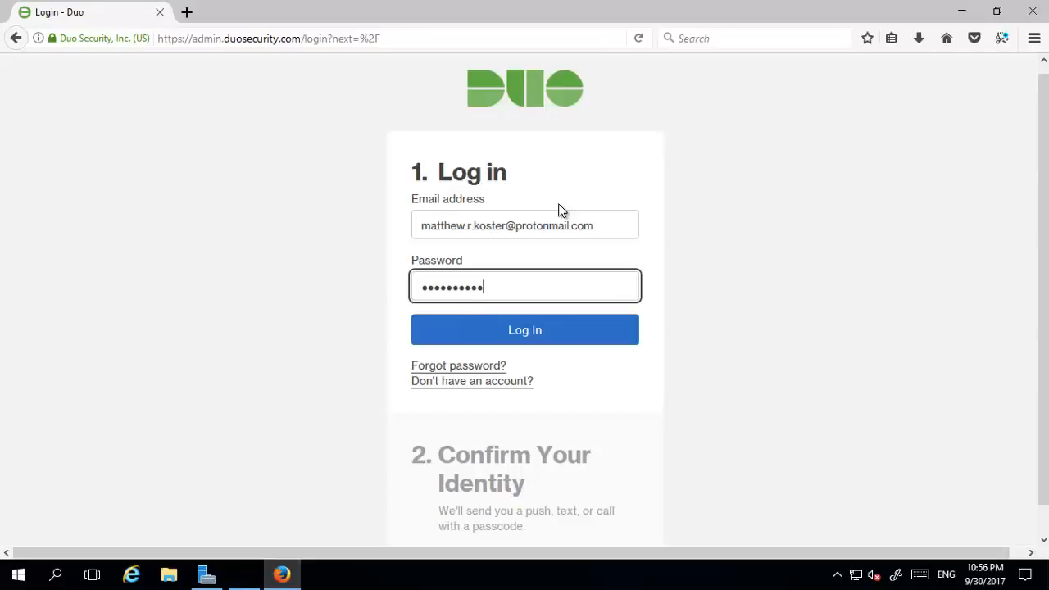
key("Return")
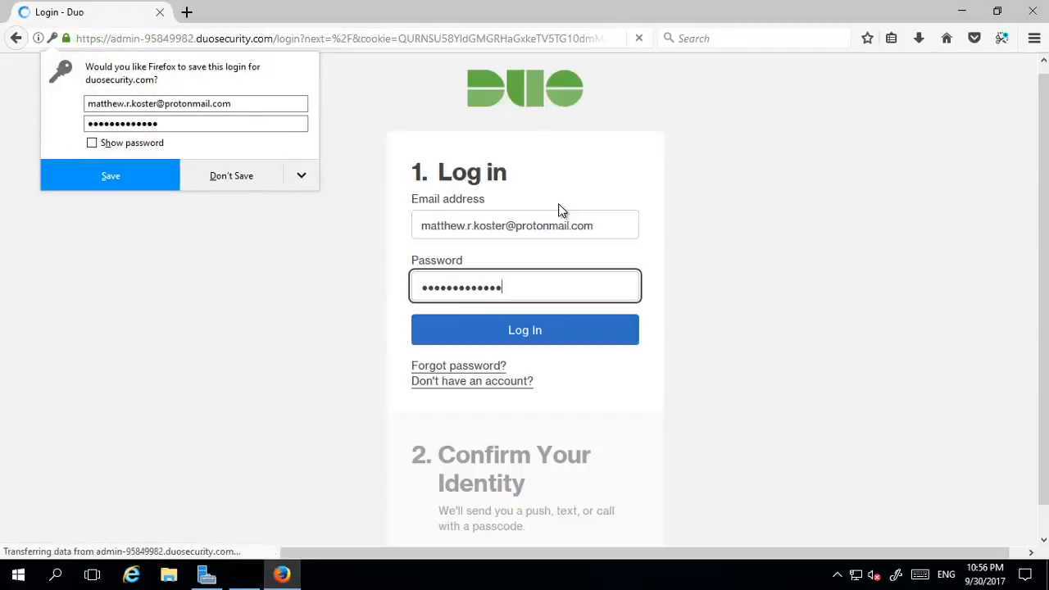
left_click(267, 179)
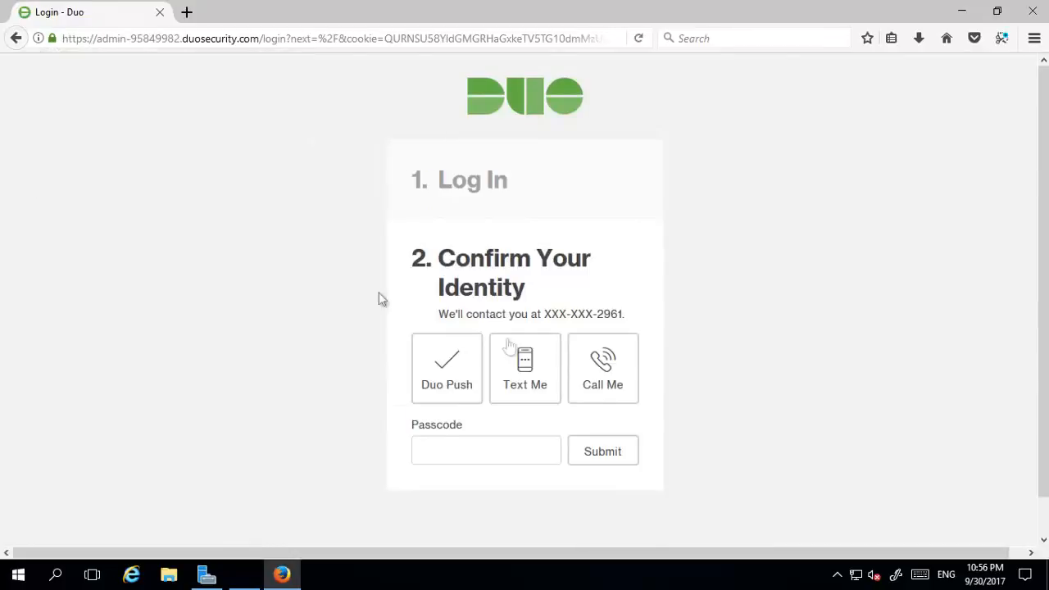
left_click(448, 370)
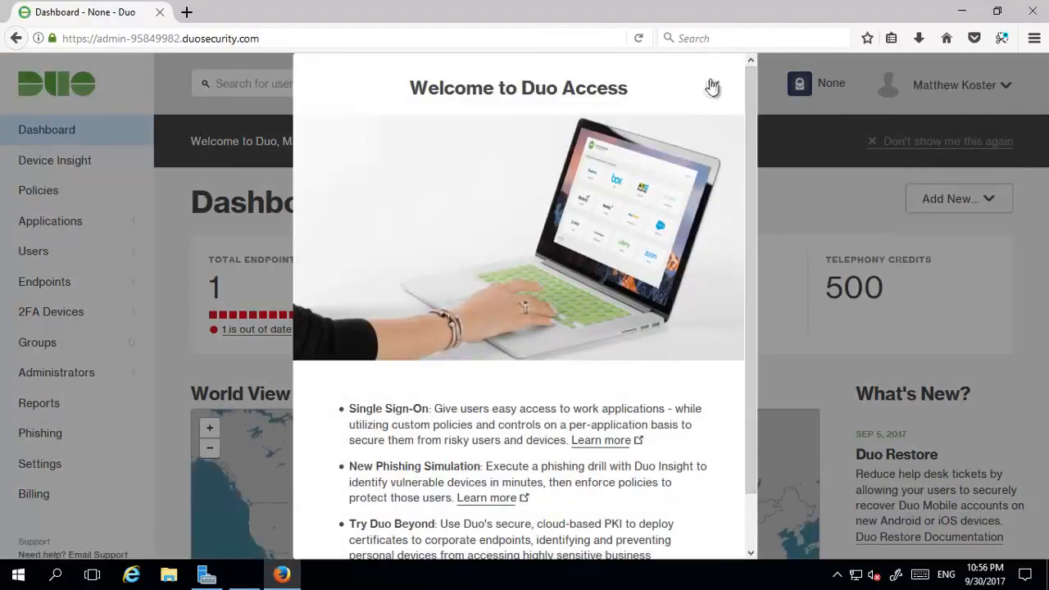
left_click(714, 91)
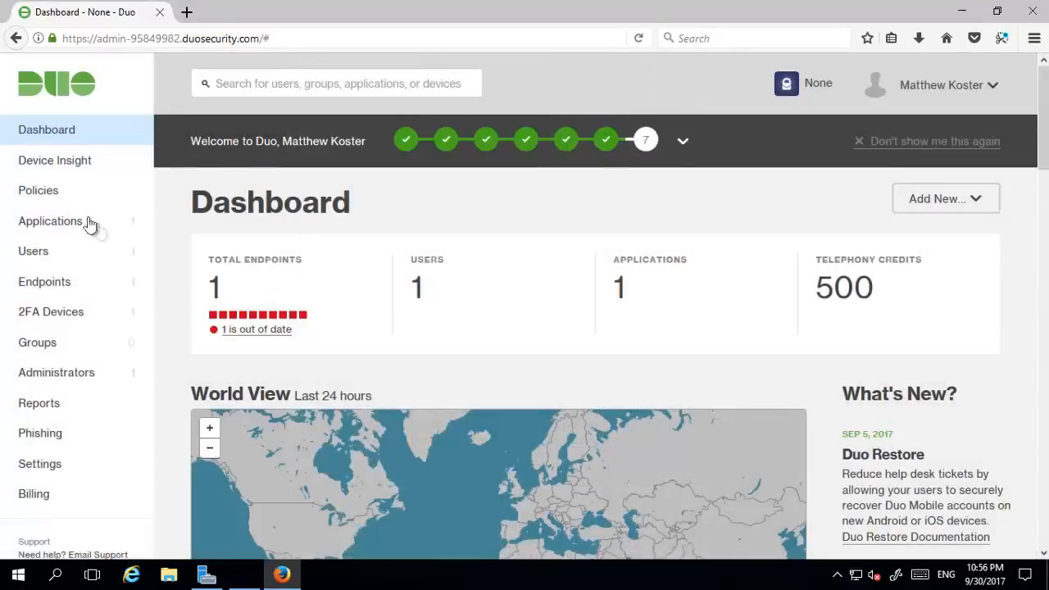
Open the Microsoft RDP application under Applications and follow its RDP documentation link.
left_click(50, 229)
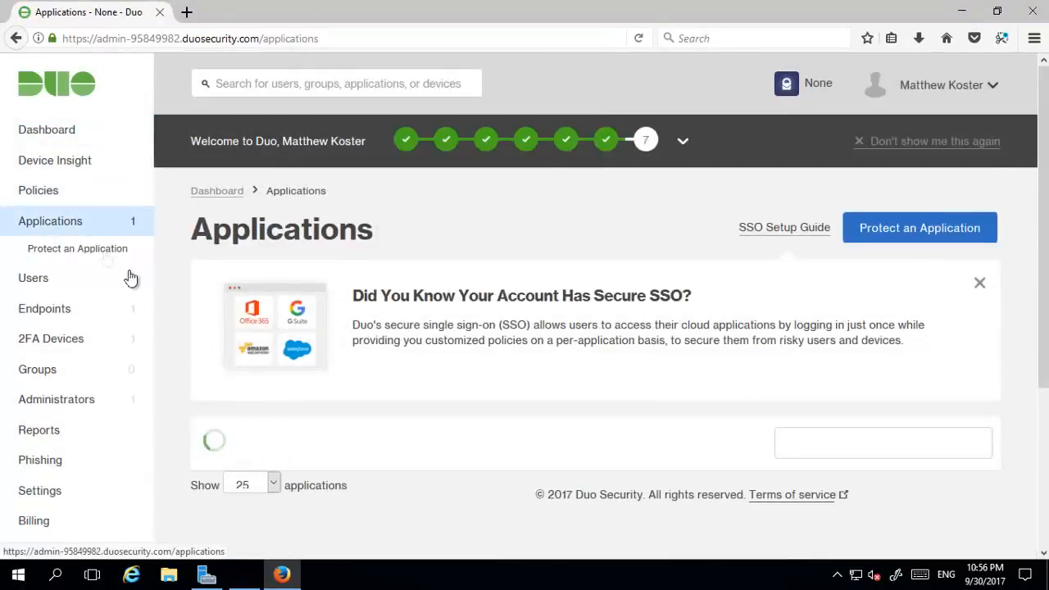
scroll(565, 352, "down", 2)
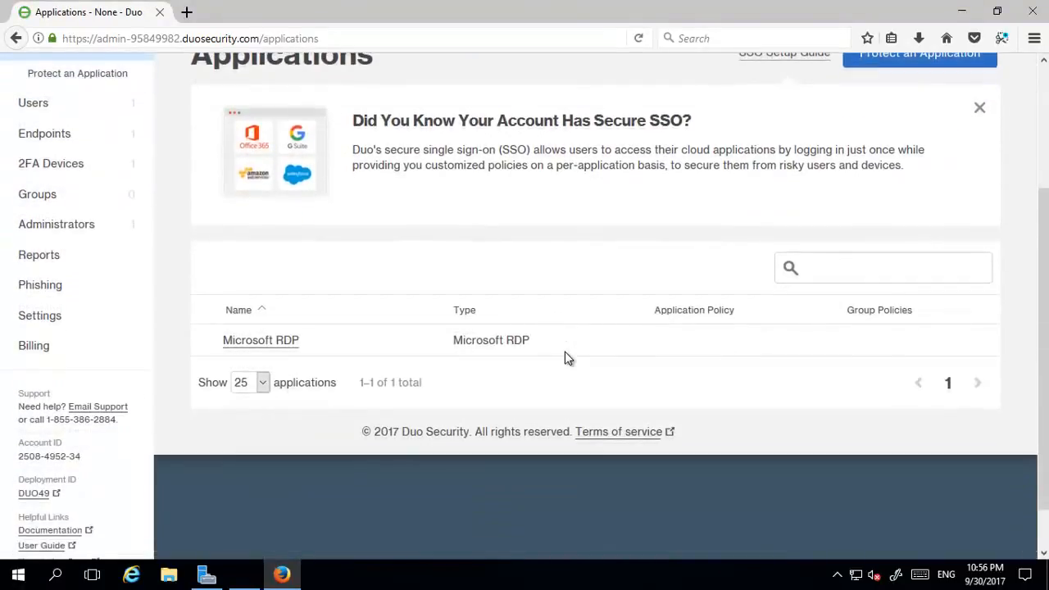
left_click(260, 340)
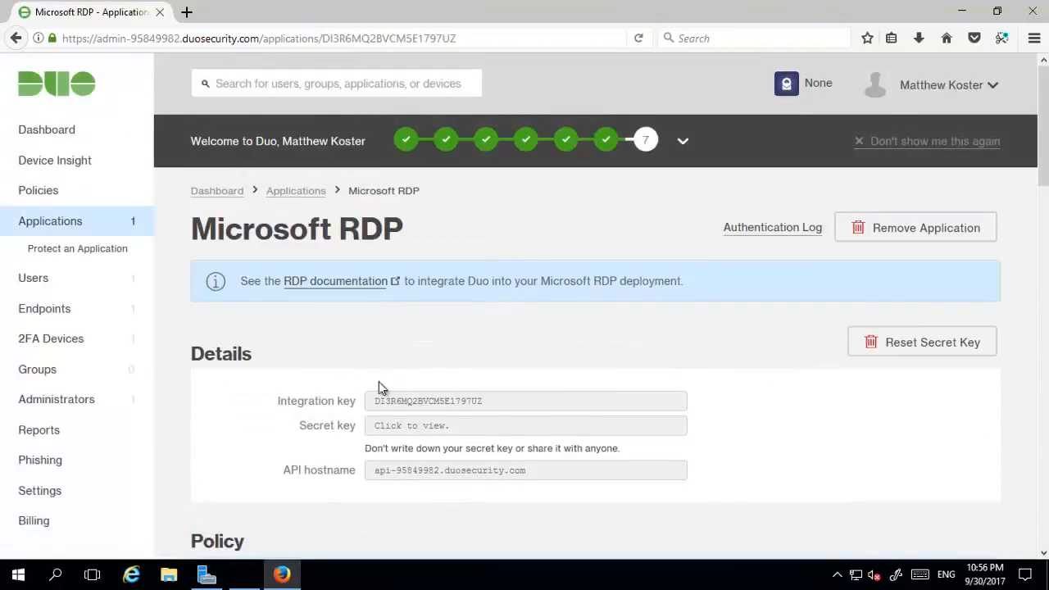
left_click(338, 287)
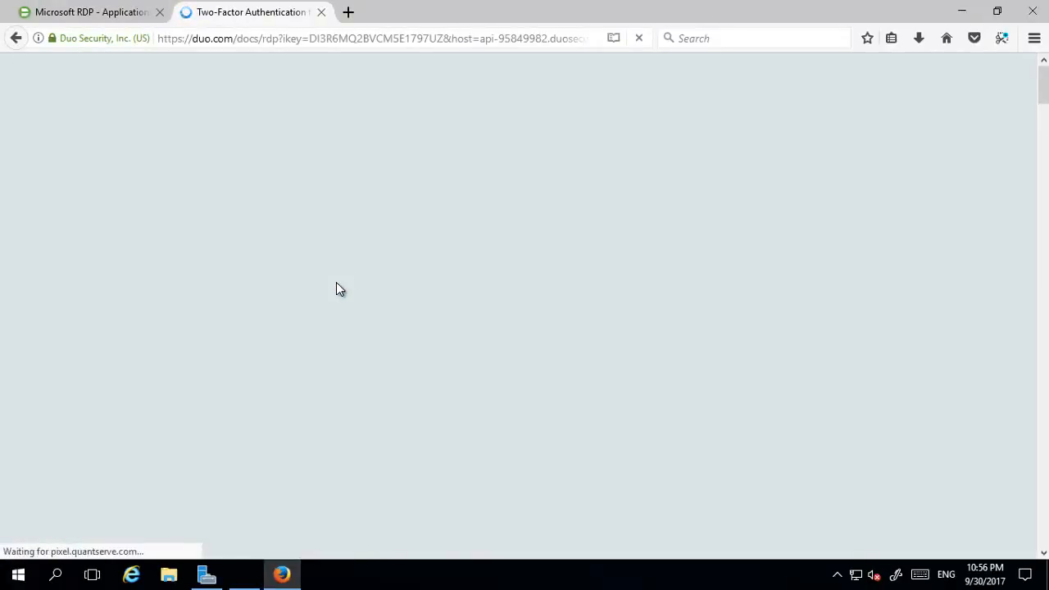
Save duo-win-login-3.0.0.exe from the First Steps section and run it, which hits Error 1719.
scroll(621, 344, "down", 5)
scroll(620, 344, "down", 8)
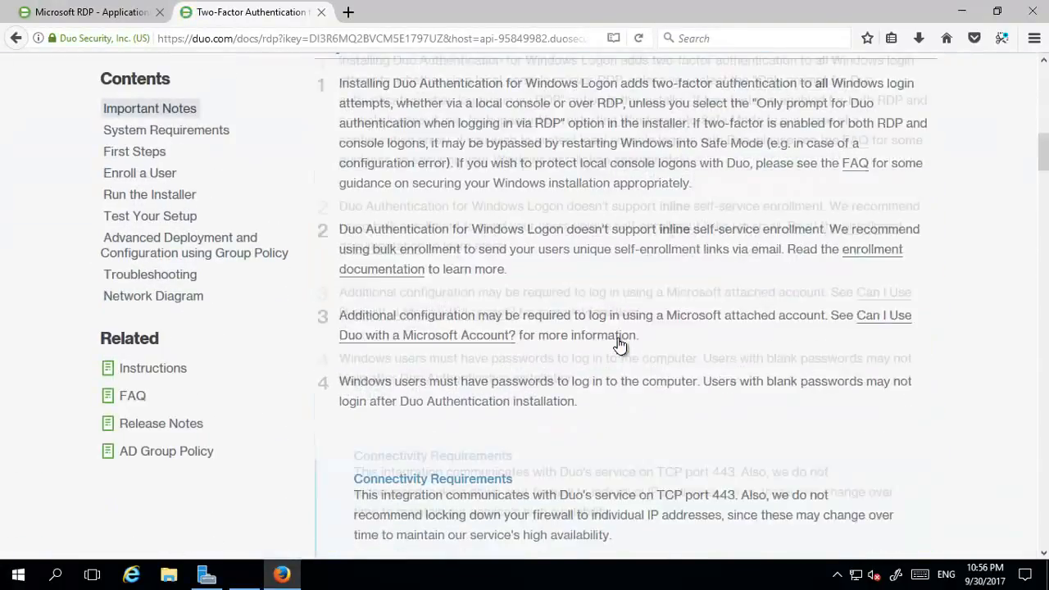
scroll(618, 338, "up", 2)
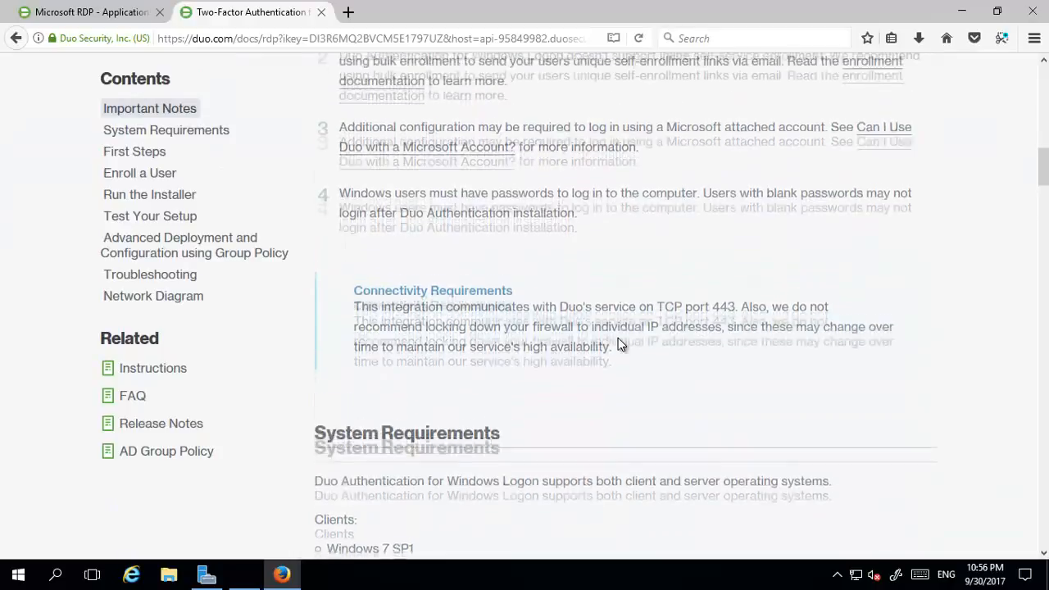
scroll(543, 270, "down", 2)
scroll(543, 275, "down", 10)
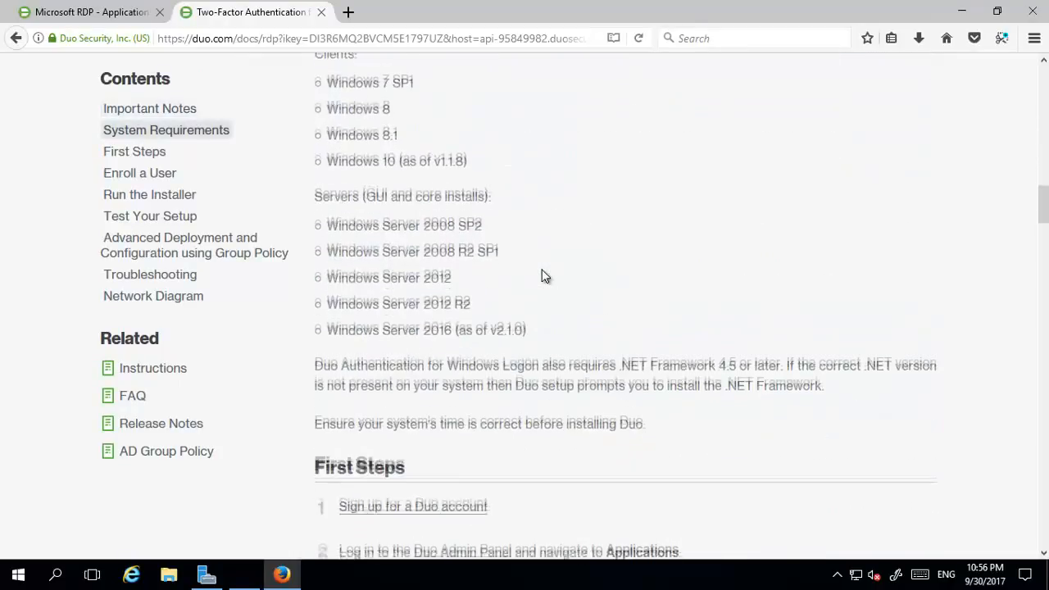
scroll(542, 270, "up", 4)
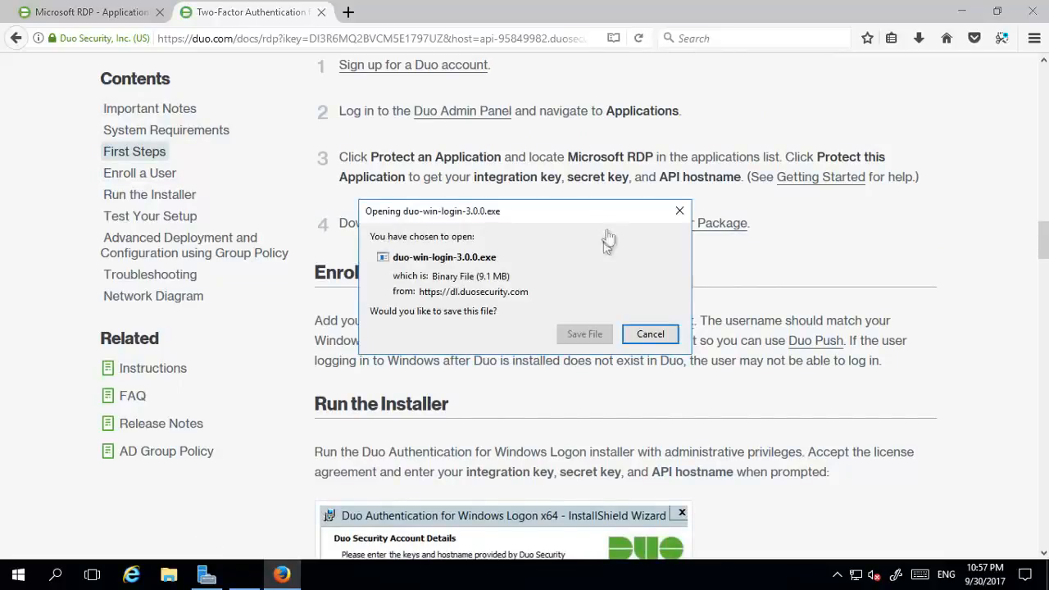
left_click(587, 334)
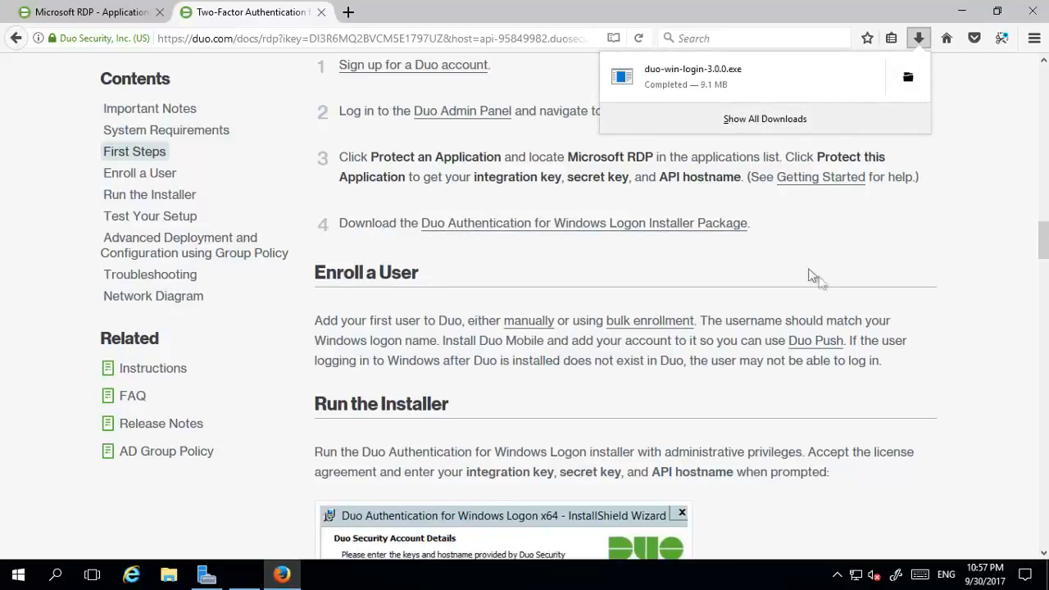
left_click(699, 82)
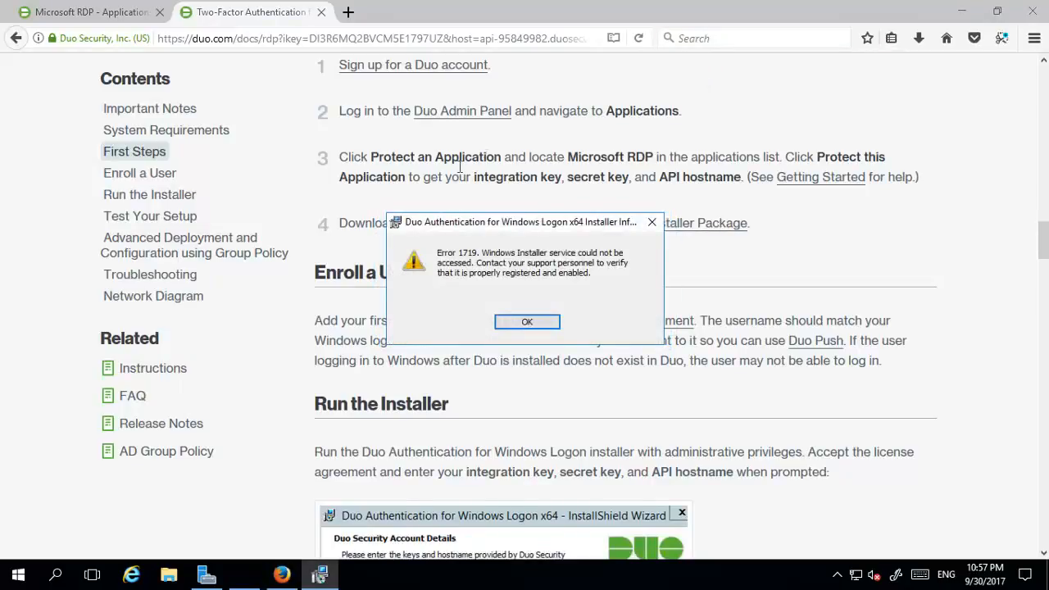
Dismiss the Error 1719, Error 2732 and installation error messages from the failed install.
left_click(528, 321)
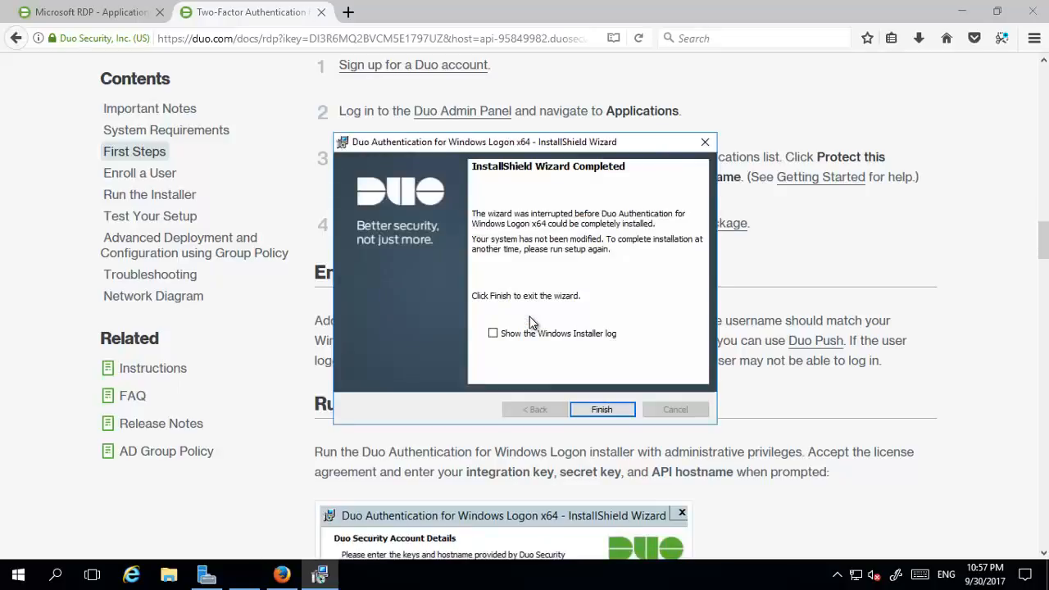
left_click(508, 338)
left_click(603, 412)
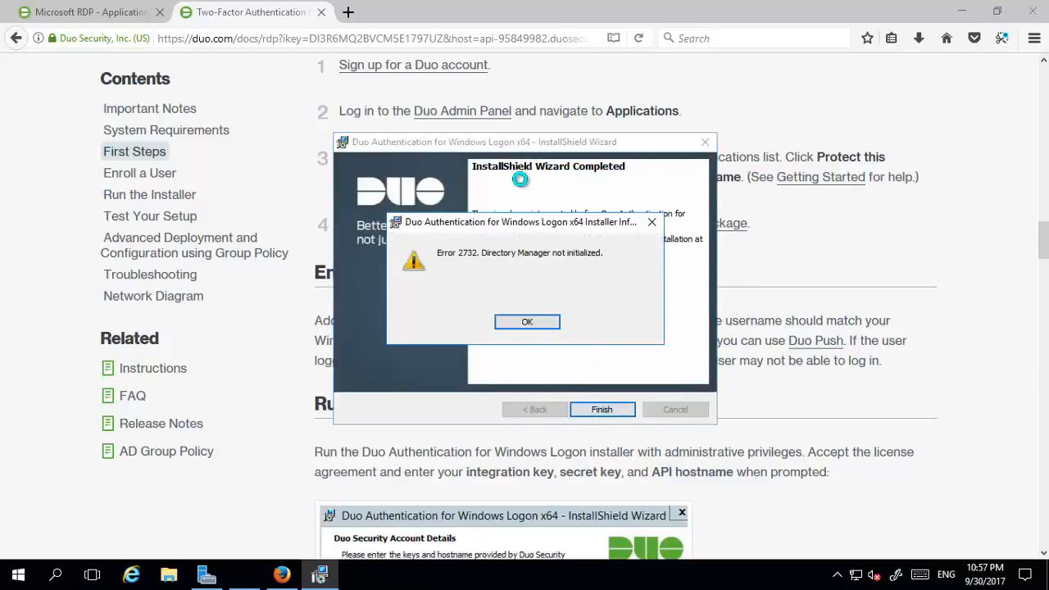
left_click(528, 323)
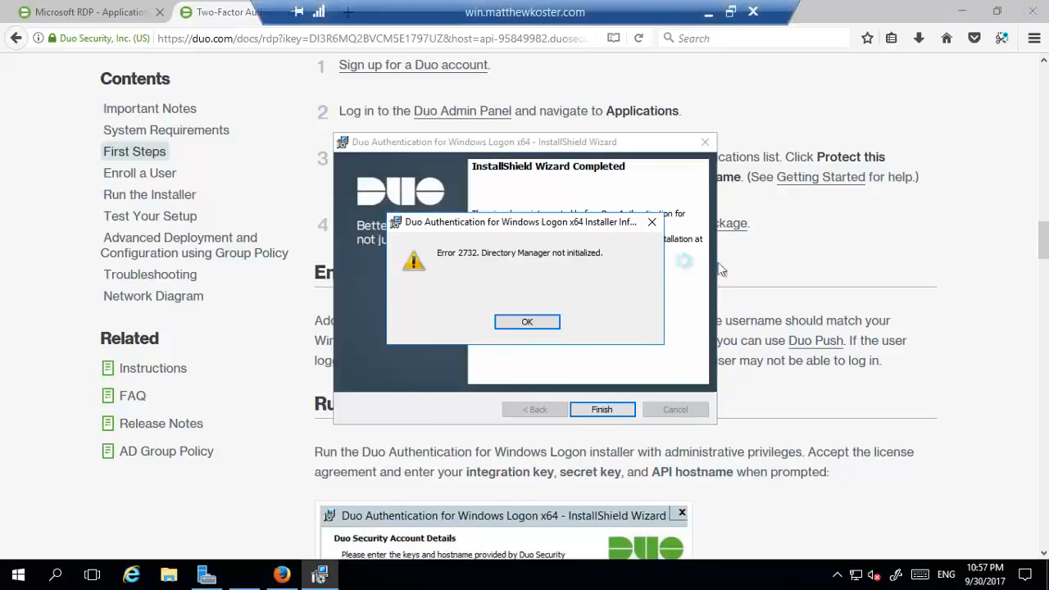
left_click(536, 323)
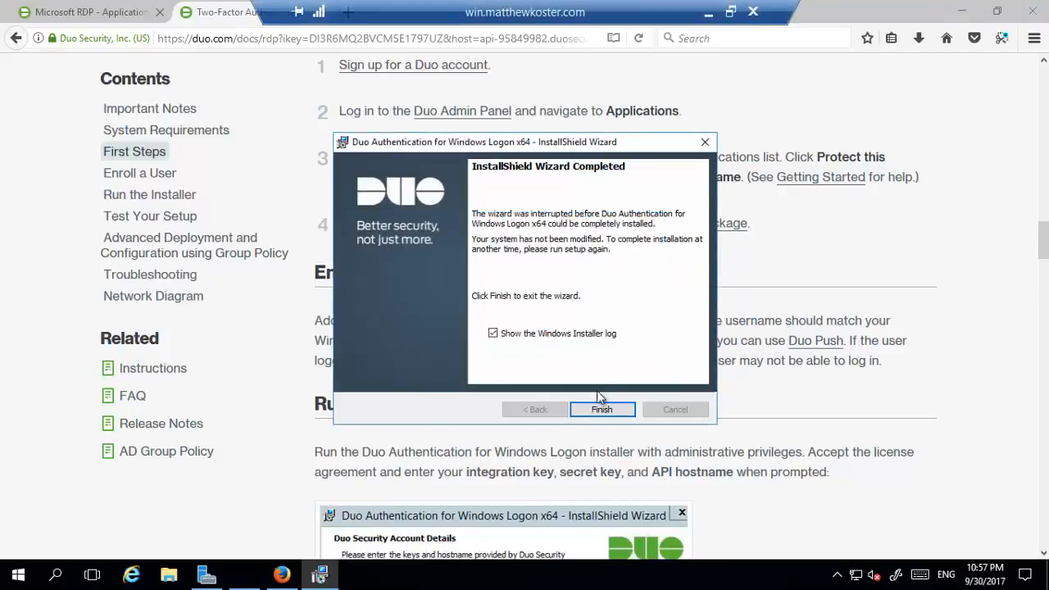
Finish the interrupted wizard without showing the installer log, then bring up Windows Update.
left_click(494, 334)
left_click(597, 409)
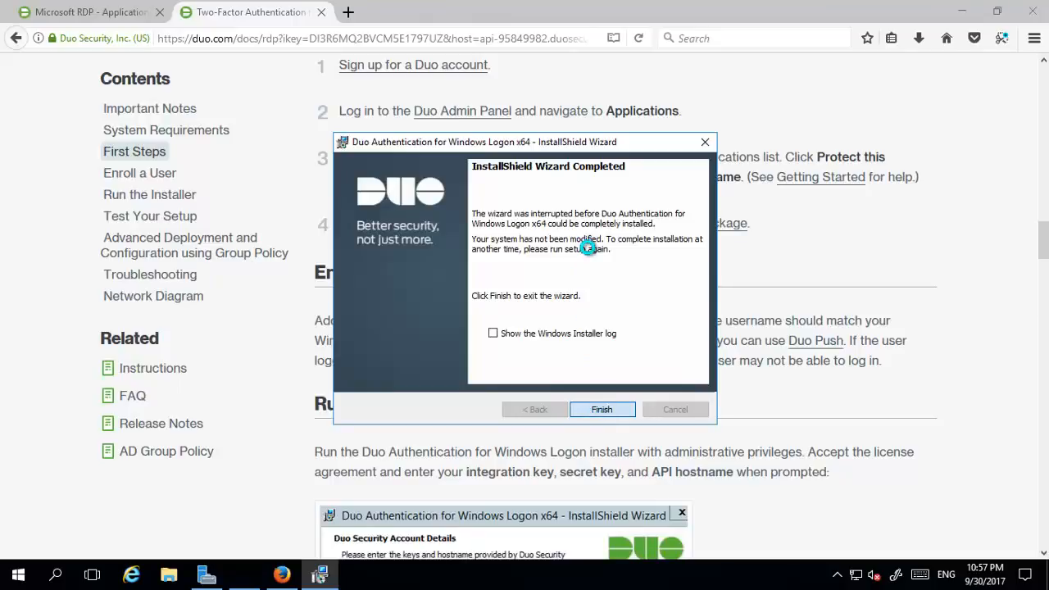
left_click(603, 410)
left_click(328, 580)
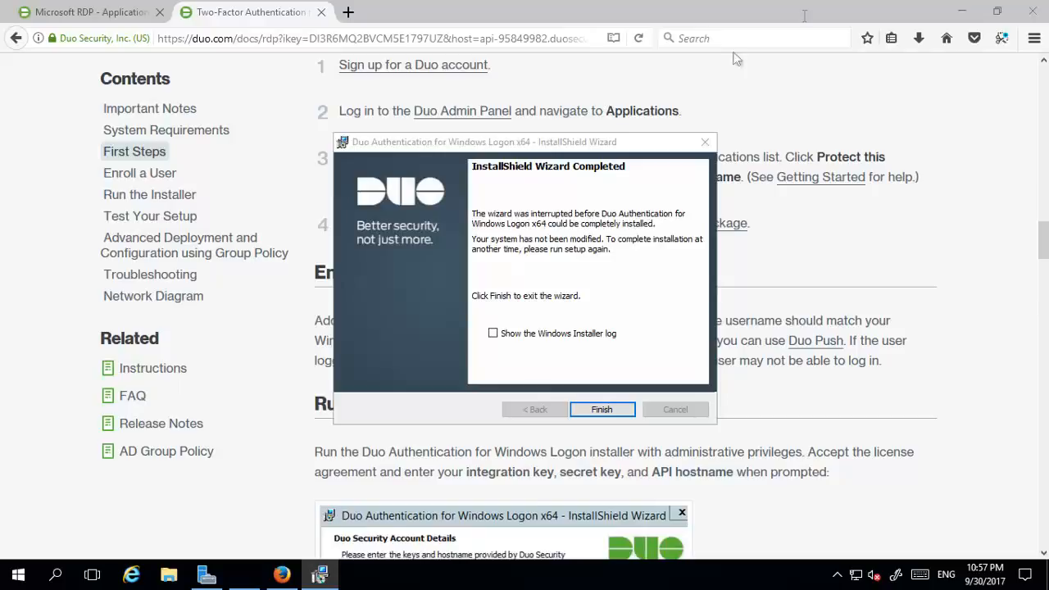
left_click(962, 11)
left_click(603, 414)
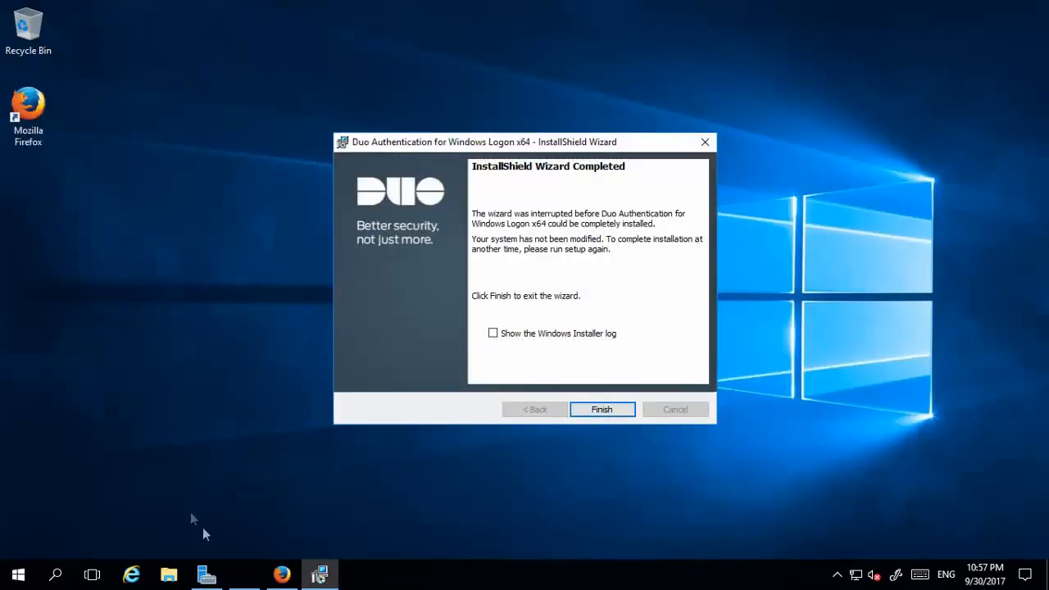
left_click(243, 575)
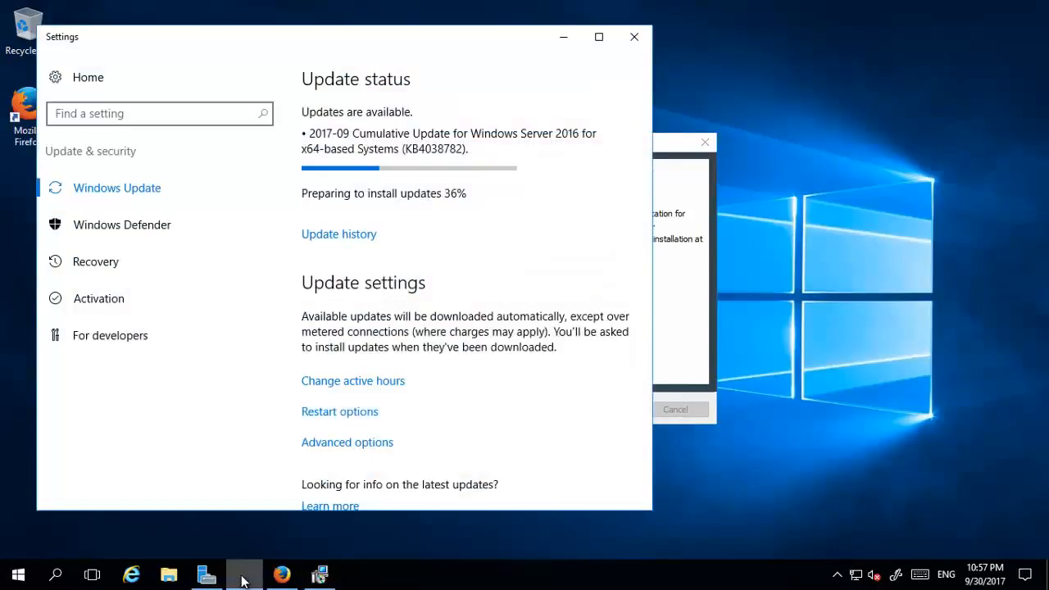
Restart now from Windows Update to install the 2017-09 cumulative update KB4038782.
left_click(325, 257)
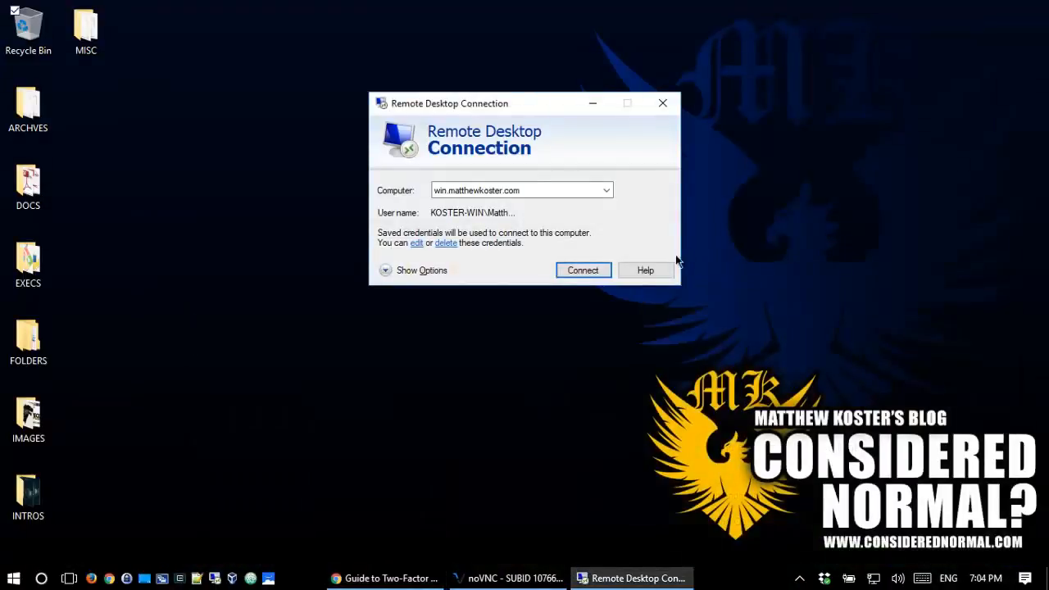
Reconnect Remote Desktop to the restarted server and open its Start menu.
left_click(579, 270)
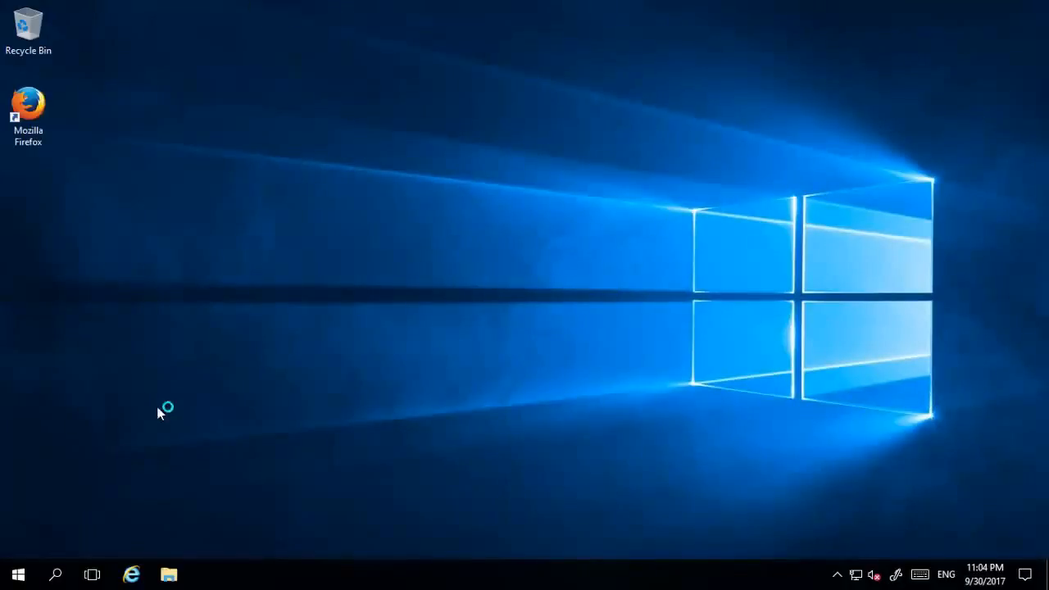
left_click(18, 574)
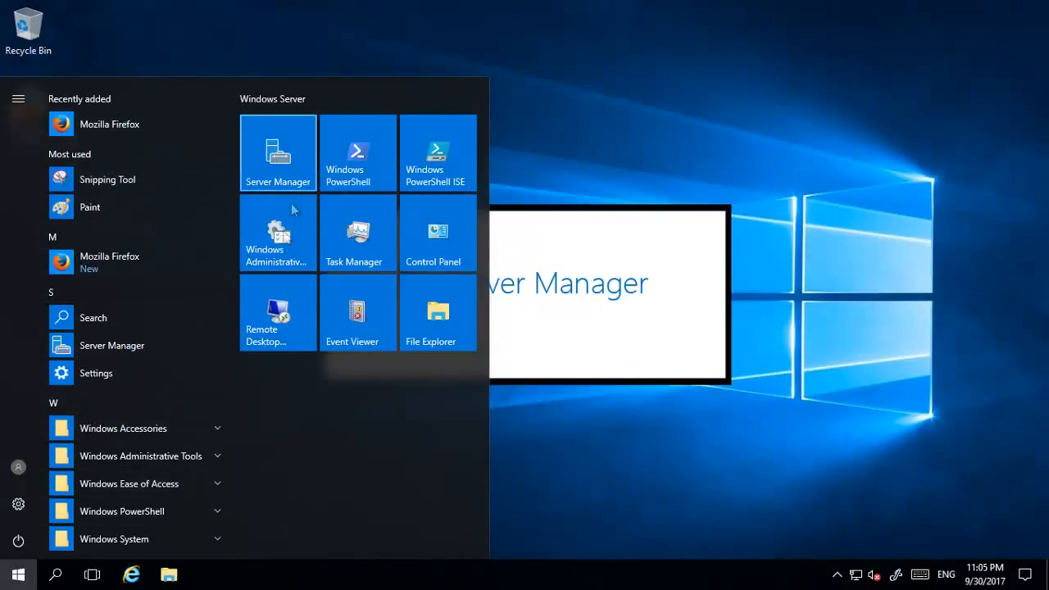
Launch duo-win-login-3.0.0 from the Downloads folder in File Explorer.
left_click(438, 314)
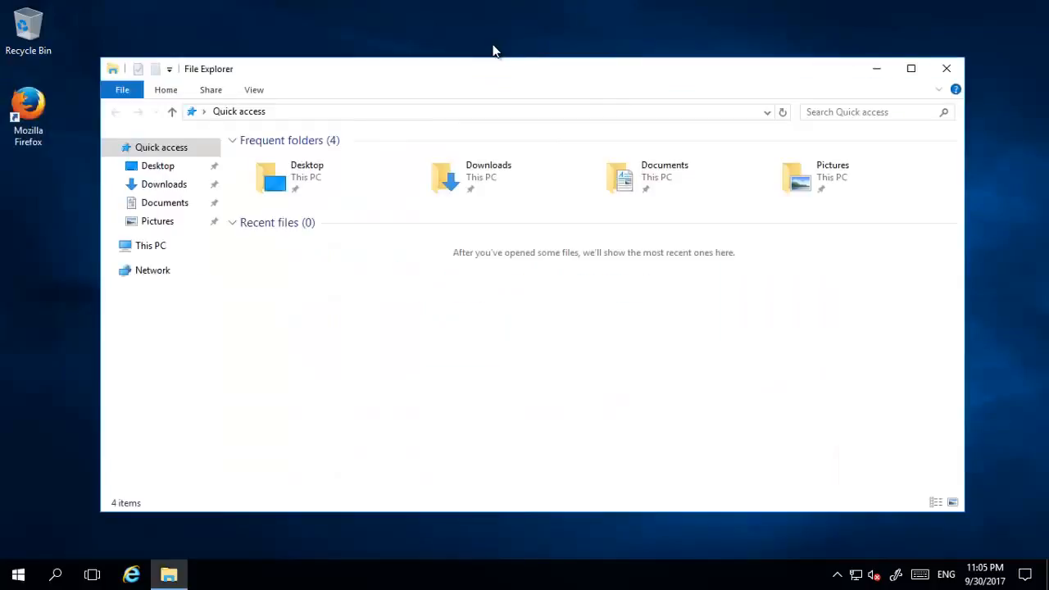
left_click(164, 184)
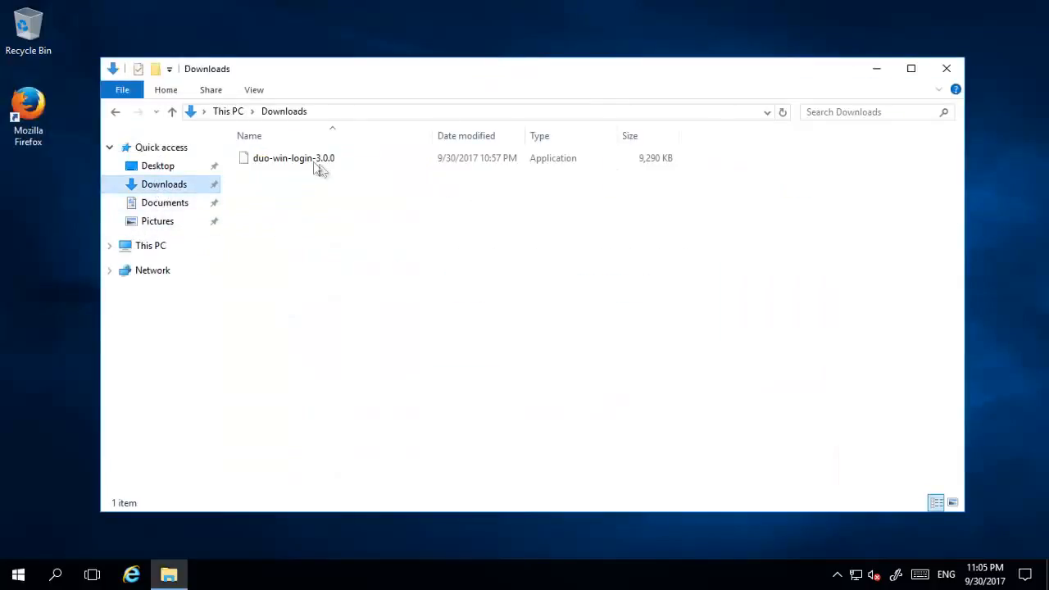
left_click(287, 160)
double_click(286, 159)
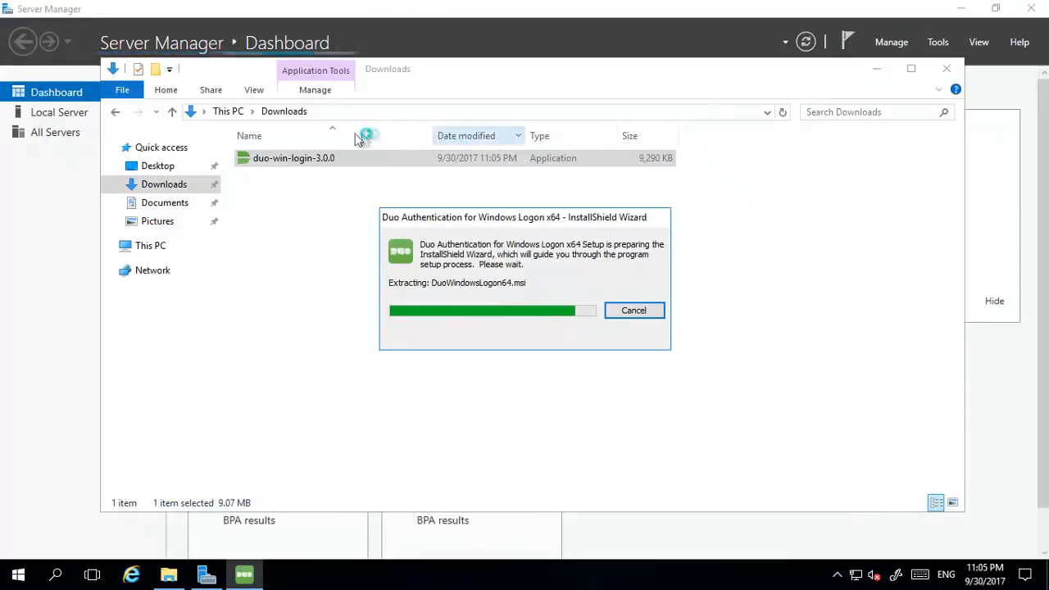
Turn on file name extensions and advance the installer past its welcome page.
left_click(254, 90)
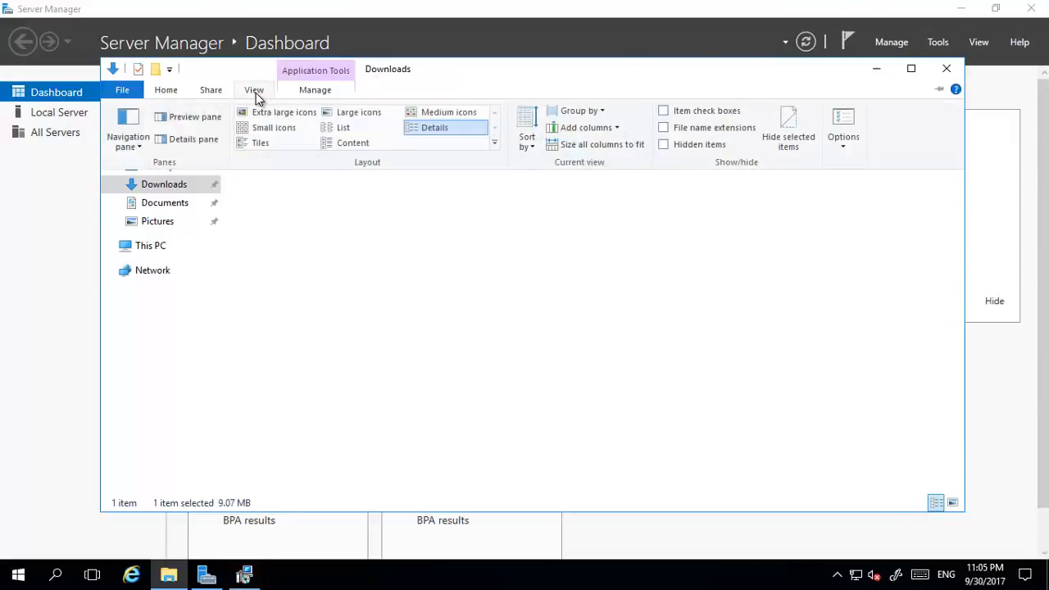
left_click(665, 129)
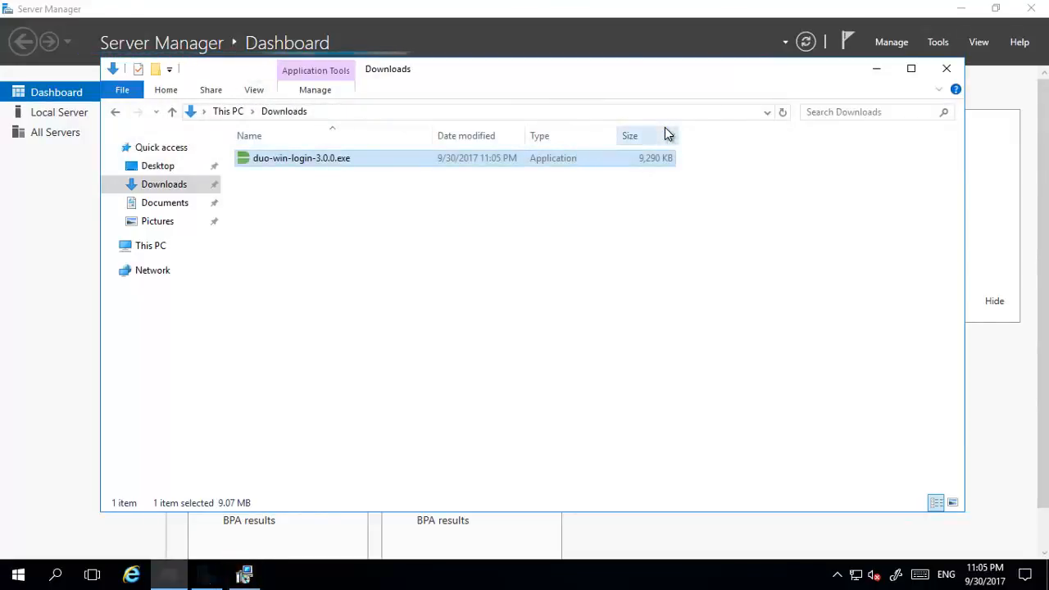
left_click(453, 251)
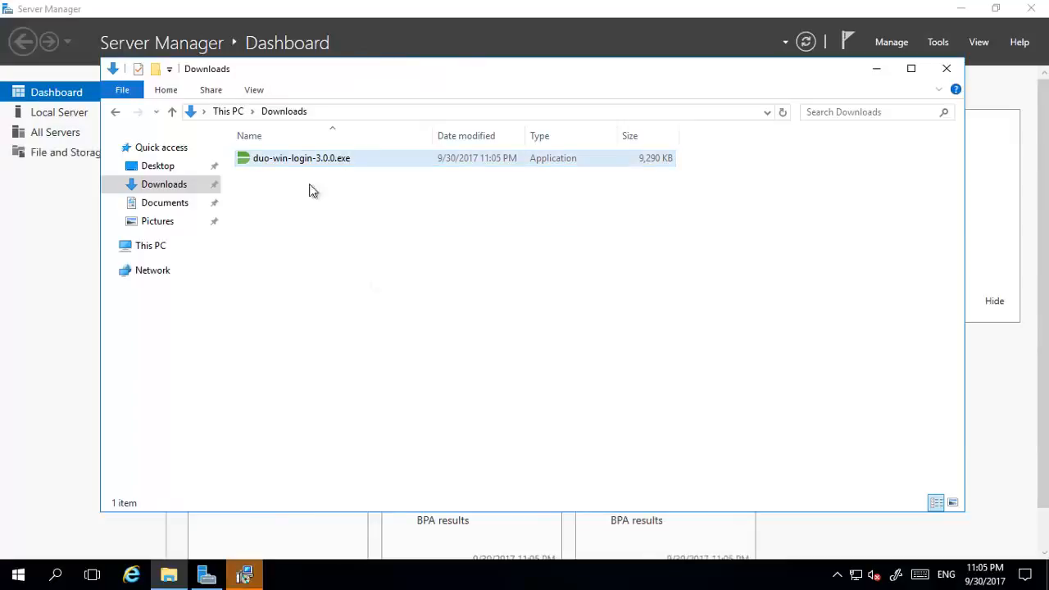
left_click(875, 72)
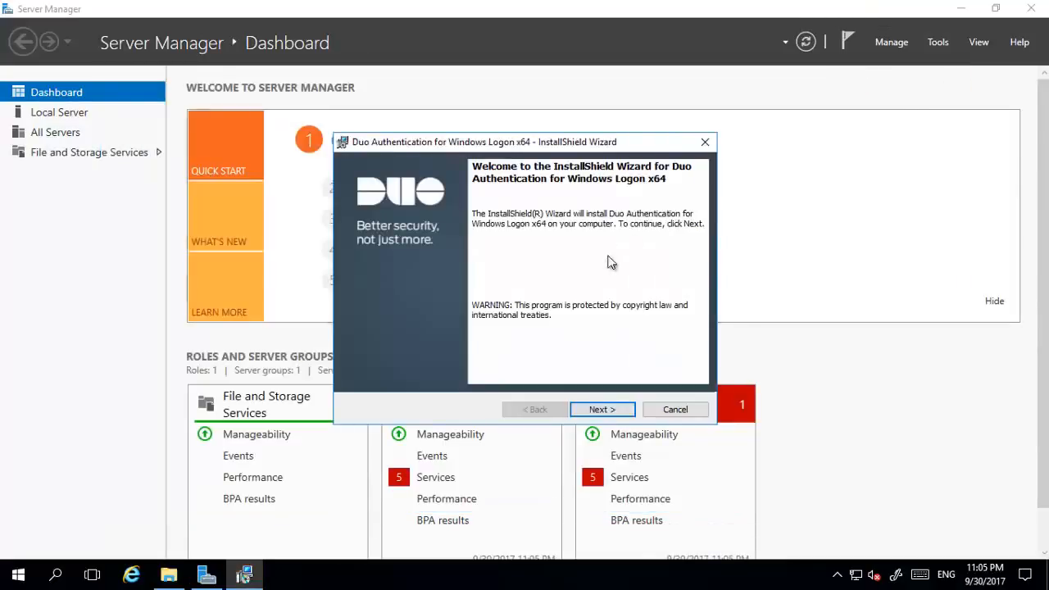
left_click(602, 408)
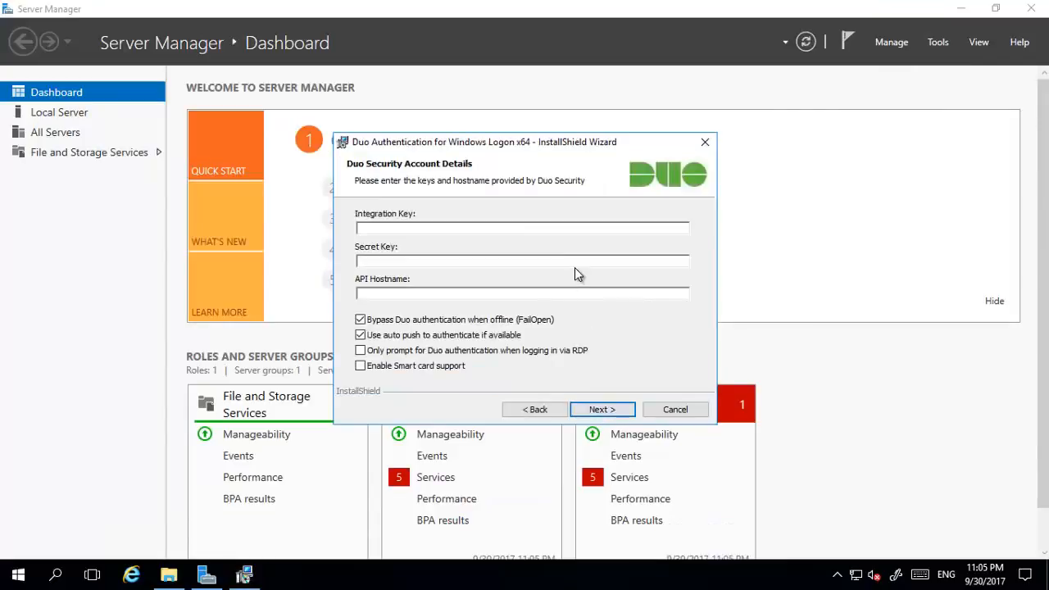
Start Firefox from its desktop shortcut.
left_click(961, 9)
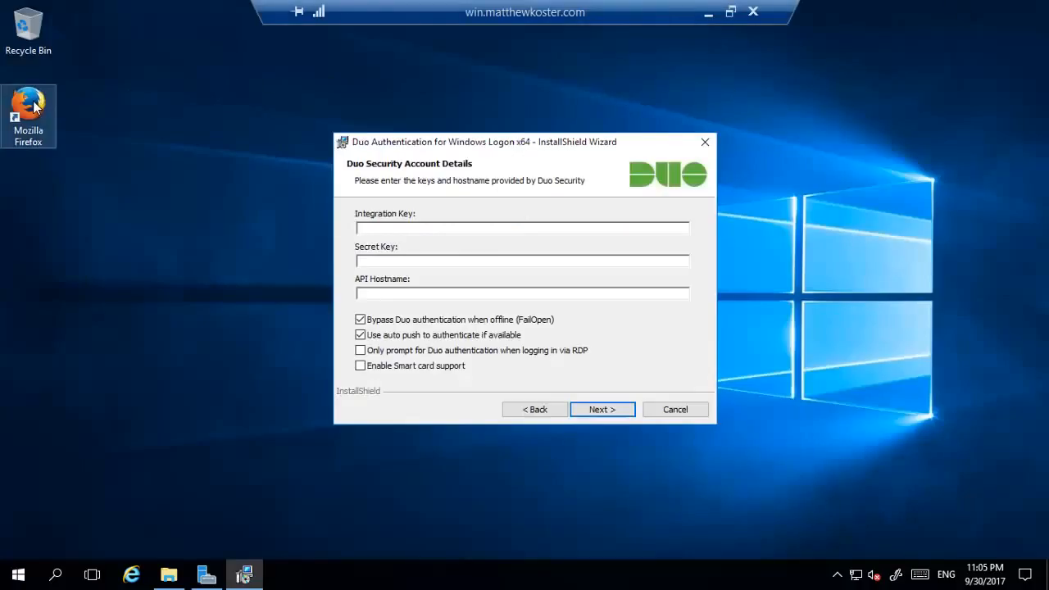
left_click(32, 107)
double_click(38, 104)
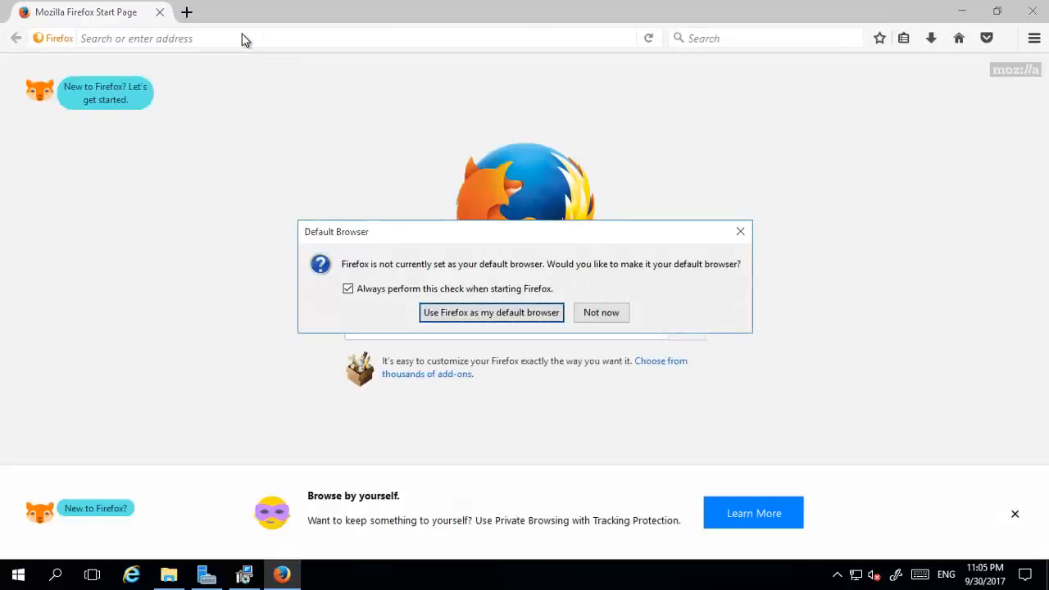
Make Firefox the default browser, then go to duo.com and open its Login page.
left_click(475, 313)
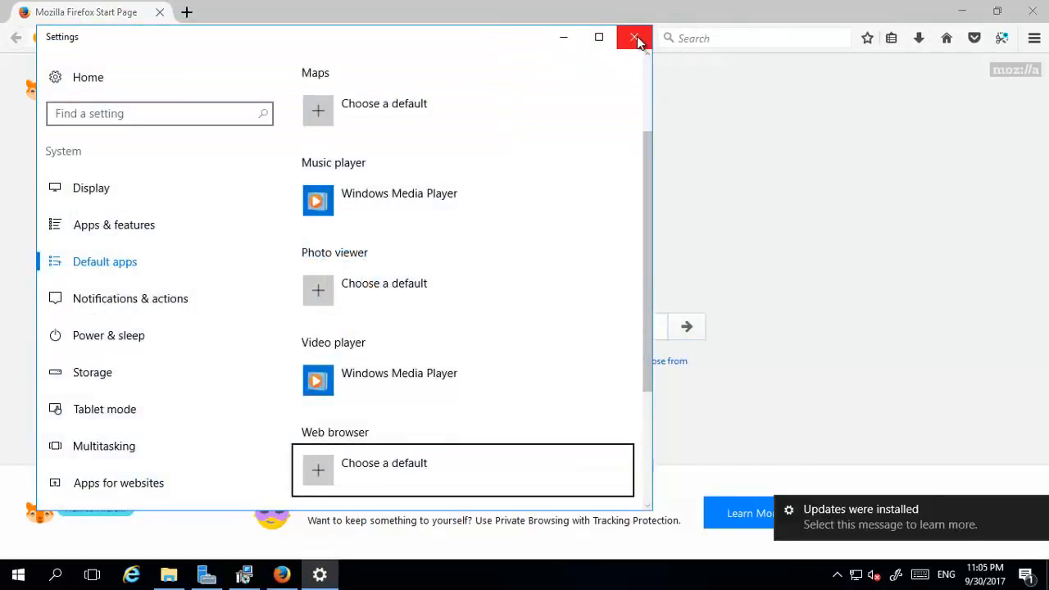
left_click(636, 40)
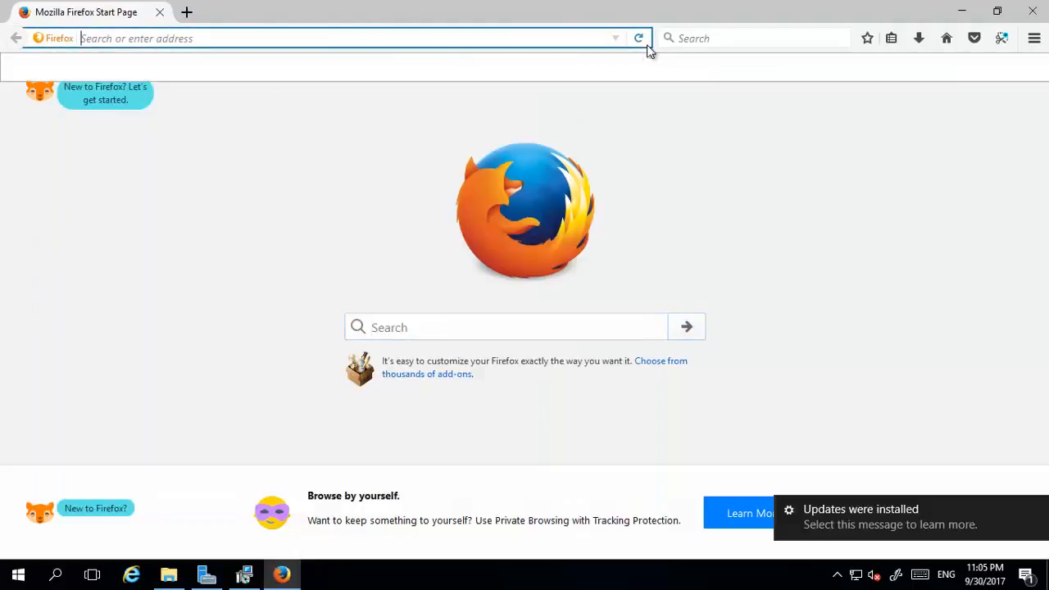
type("duo.com/")
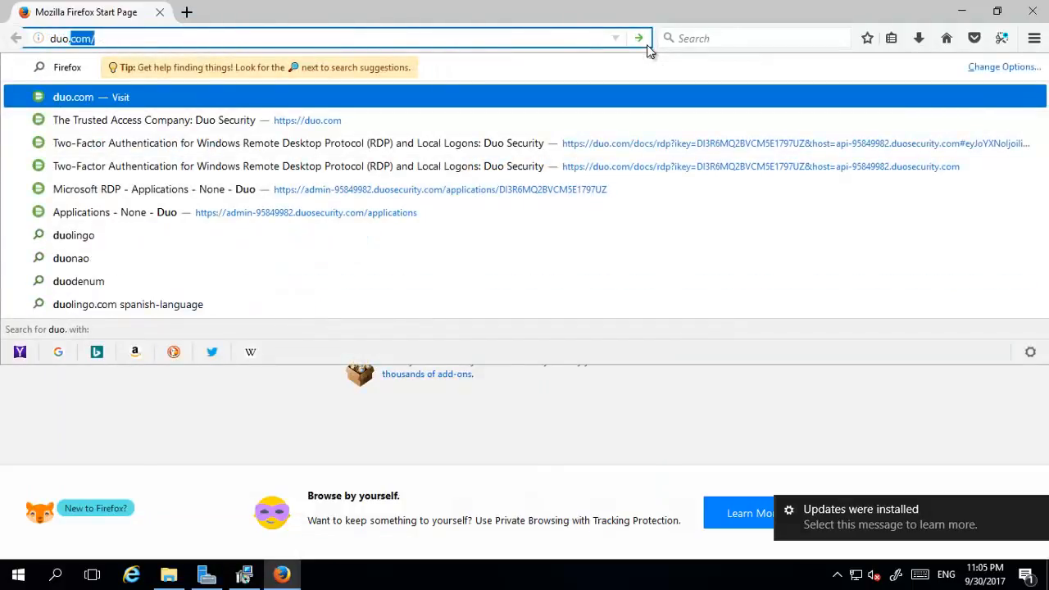
key("Return")
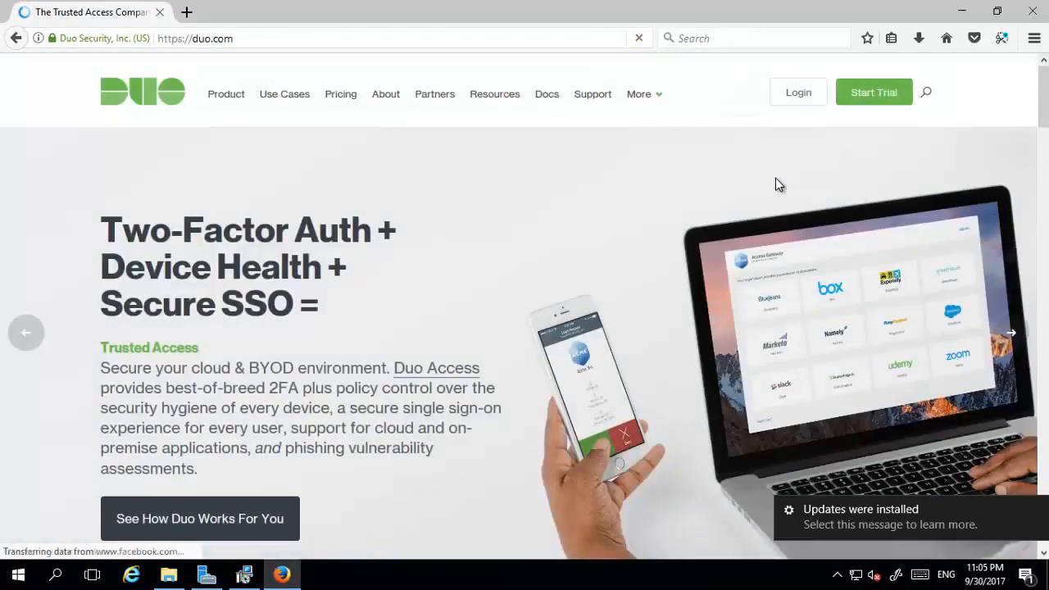
left_click(799, 91)
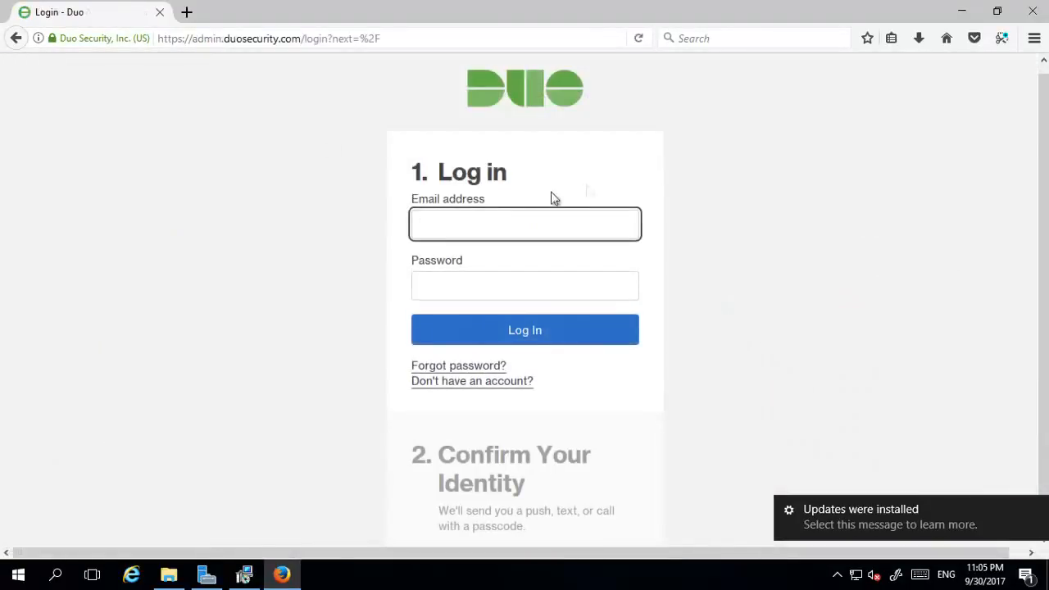
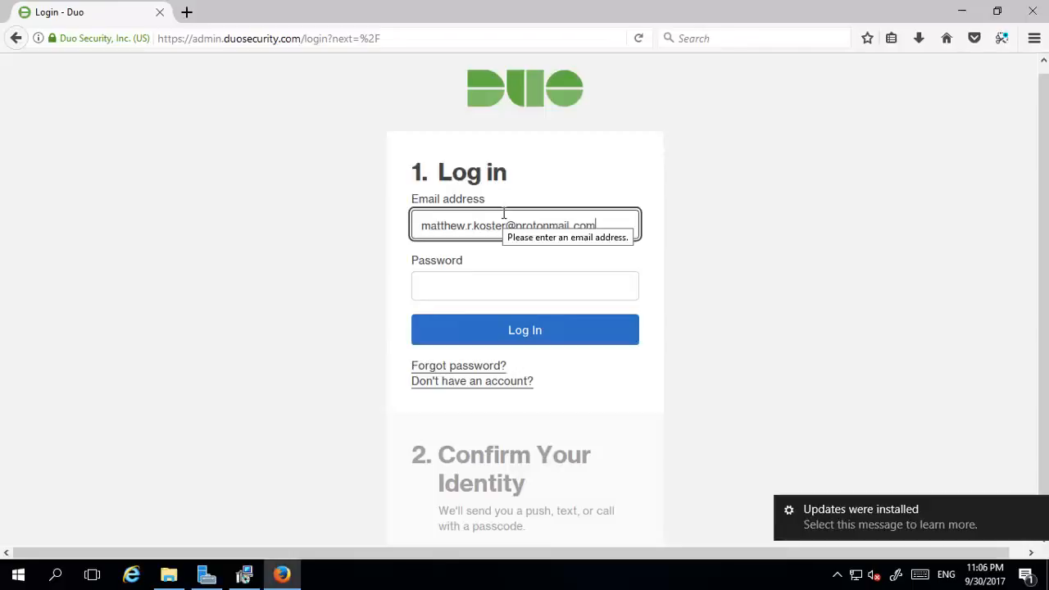
Enter the admin account's e-mail address and password on the Duo login form.
key("Tab")
type("•••••")
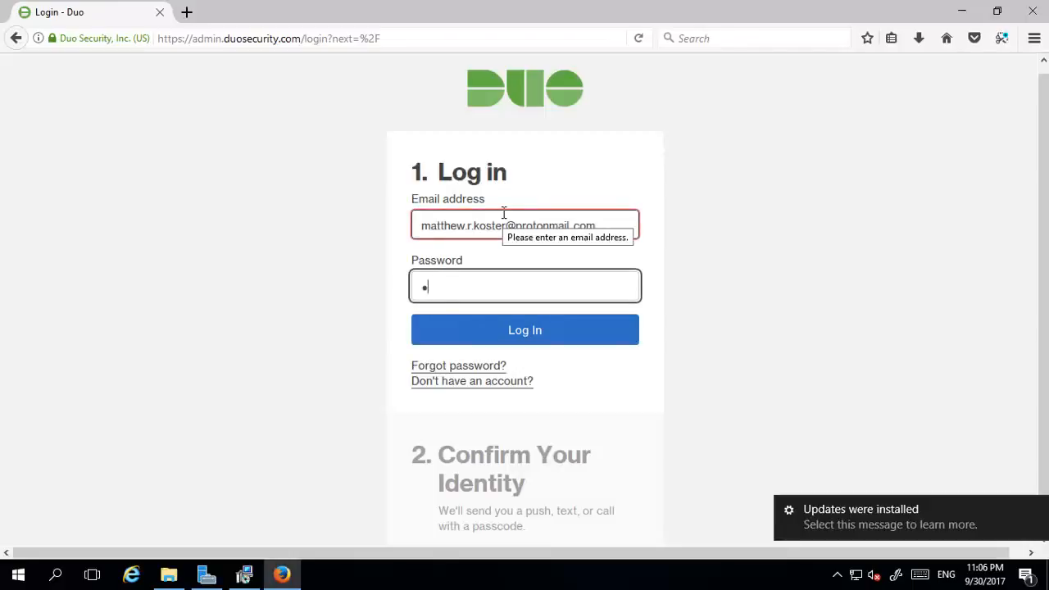
key("BackSpace")
key("BackSpace")
key("BackSpace")
key("BackSpace")
key("BackSpace")
type("••••••••••")
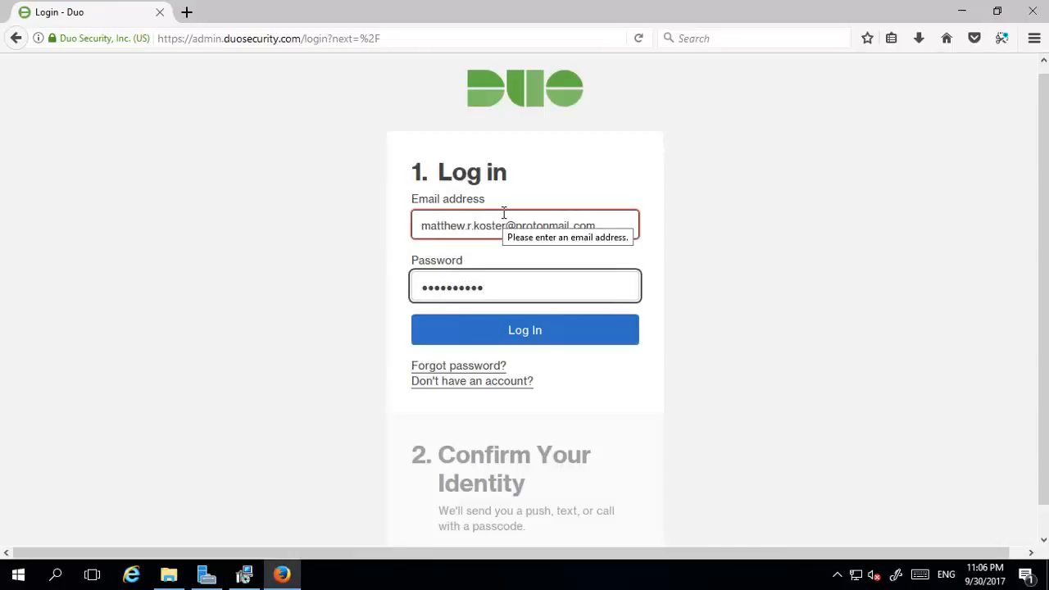
type("••")
key("Return")
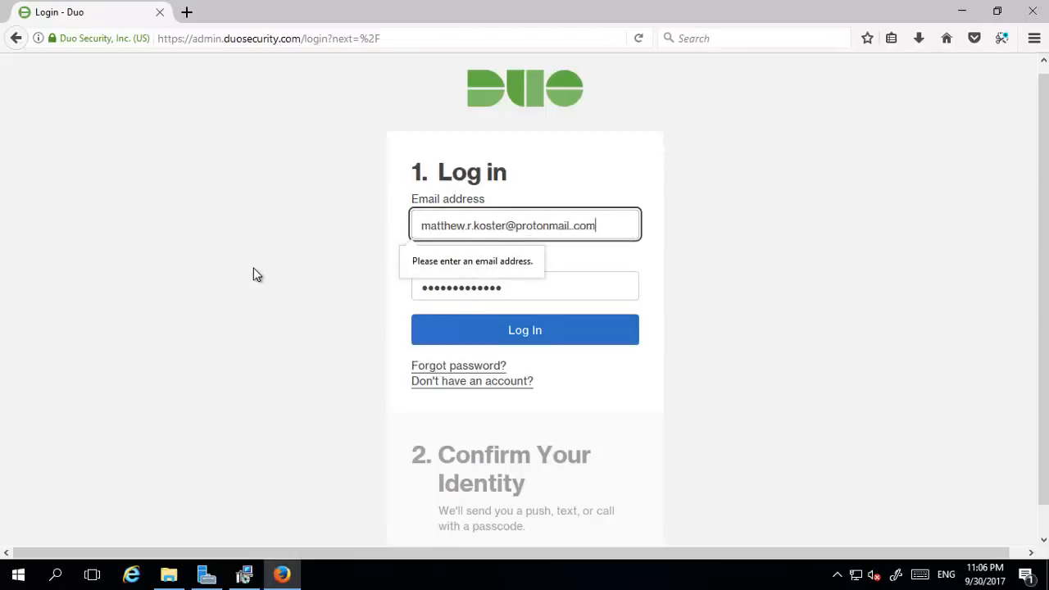
Submit the login, decline saving it in Firefox, and approve a Duo Push.
left_click(527, 330)
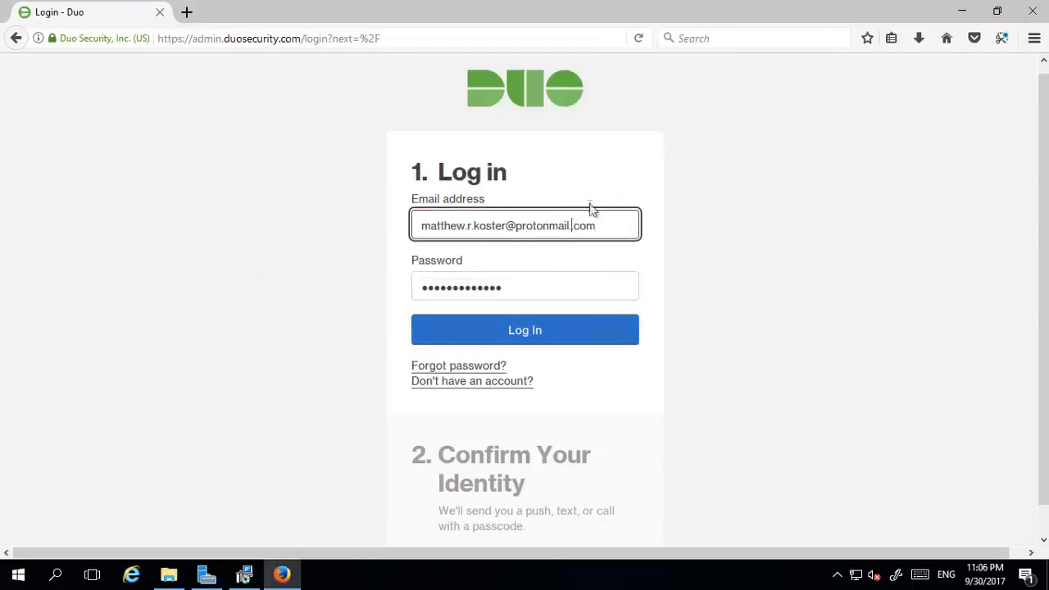
left_click(519, 334)
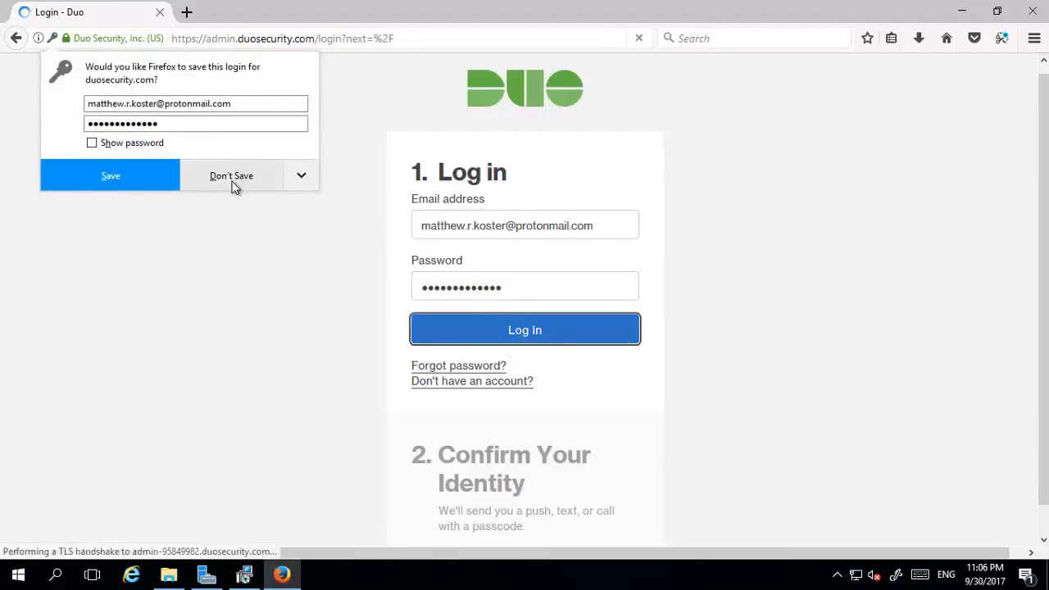
left_click(233, 181)
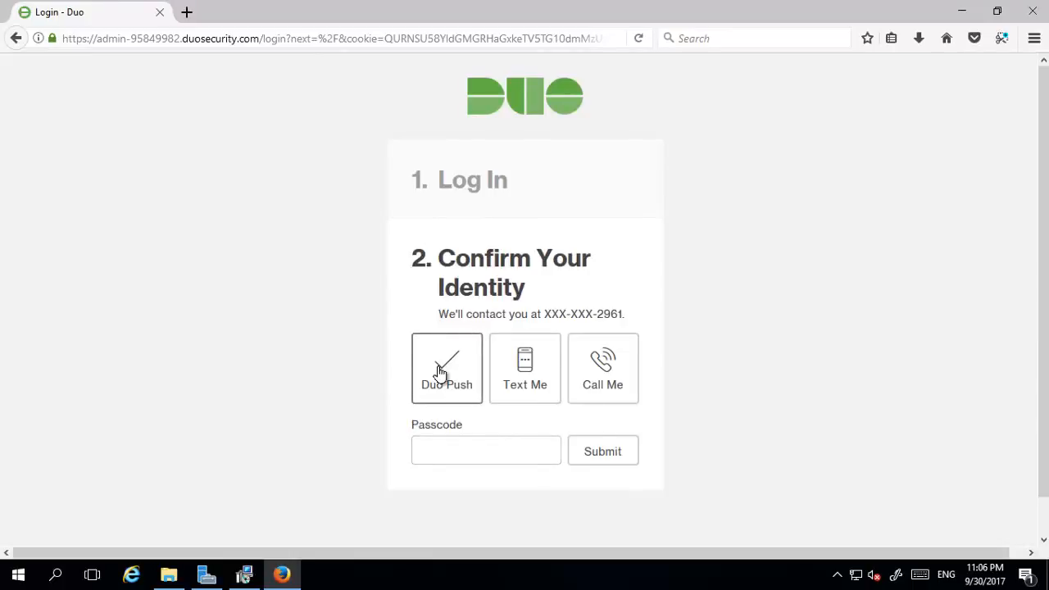
left_click(441, 373)
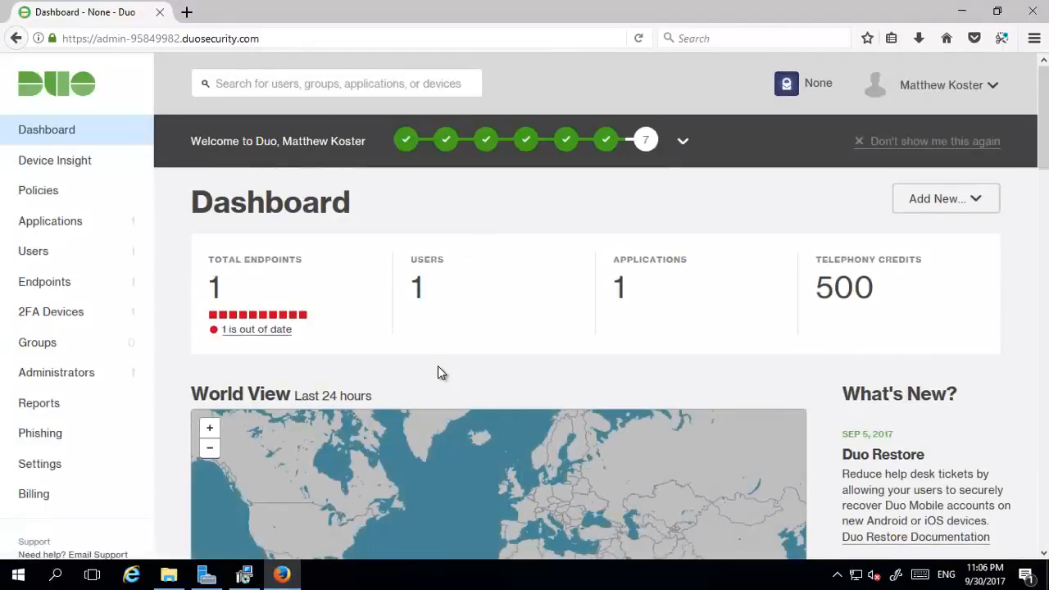
Open the Microsoft RDP application's details from Applications.
scroll(438, 365, "down", 6)
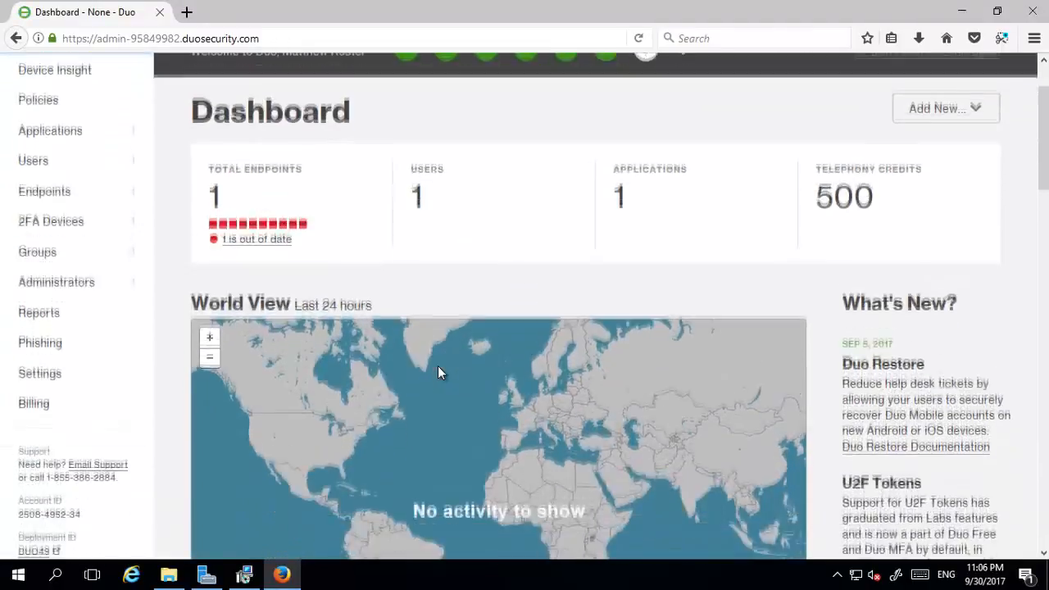
scroll(437, 365, "up", 6)
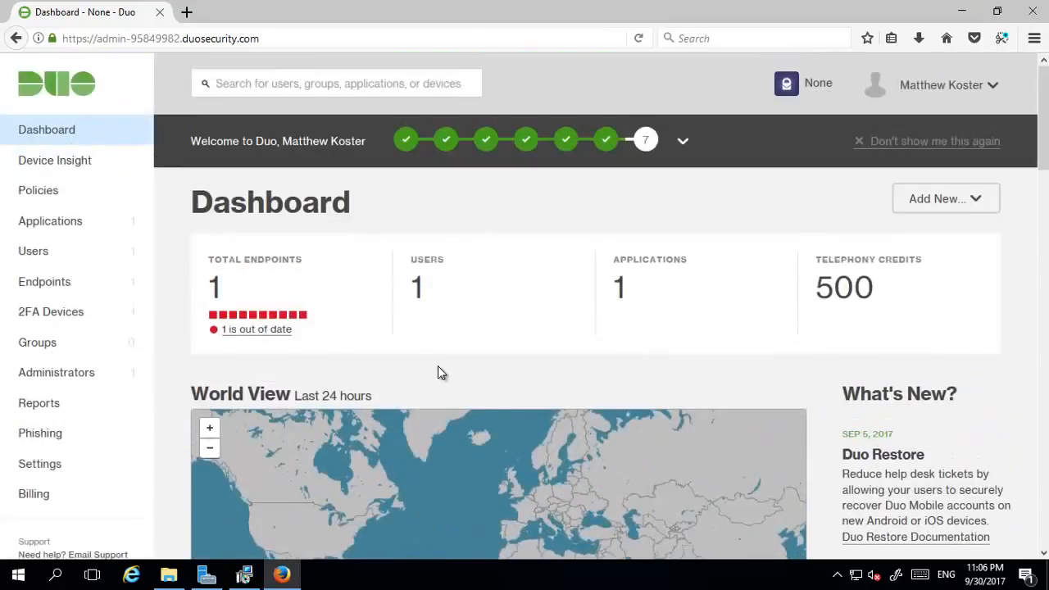
left_click(47, 221)
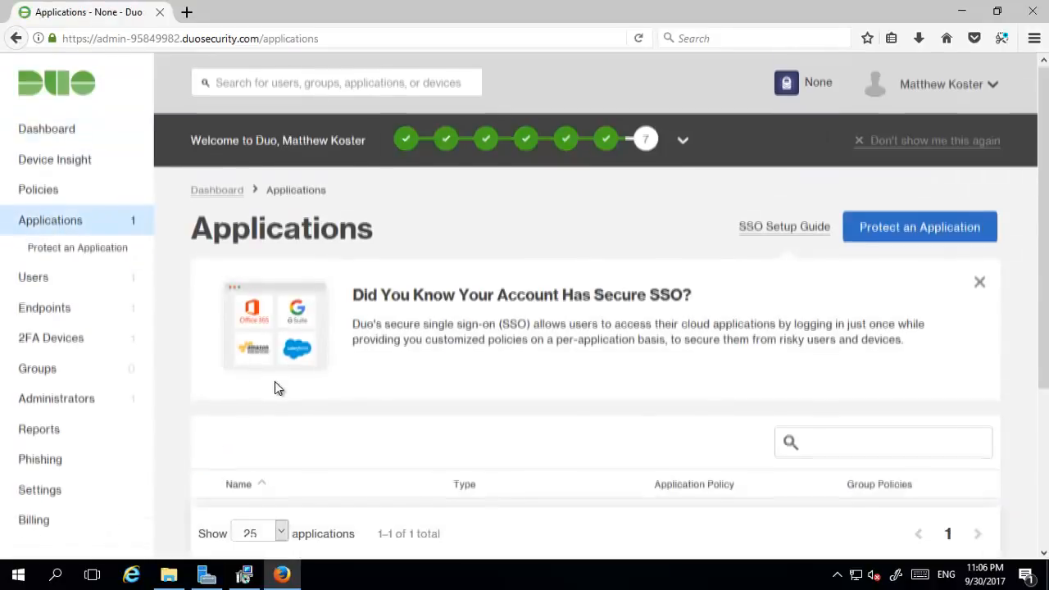
scroll(275, 381, "down", 3)
left_click(256, 341)
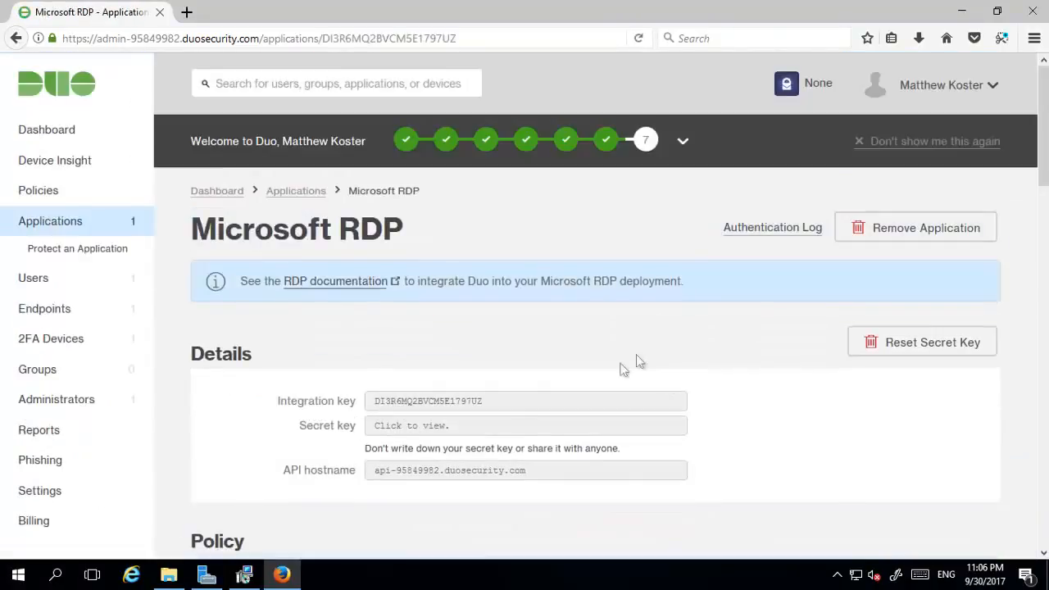
Copy the integration key into the installer's integration key field.
scroll(489, 379, "down", 3)
left_click(439, 250)
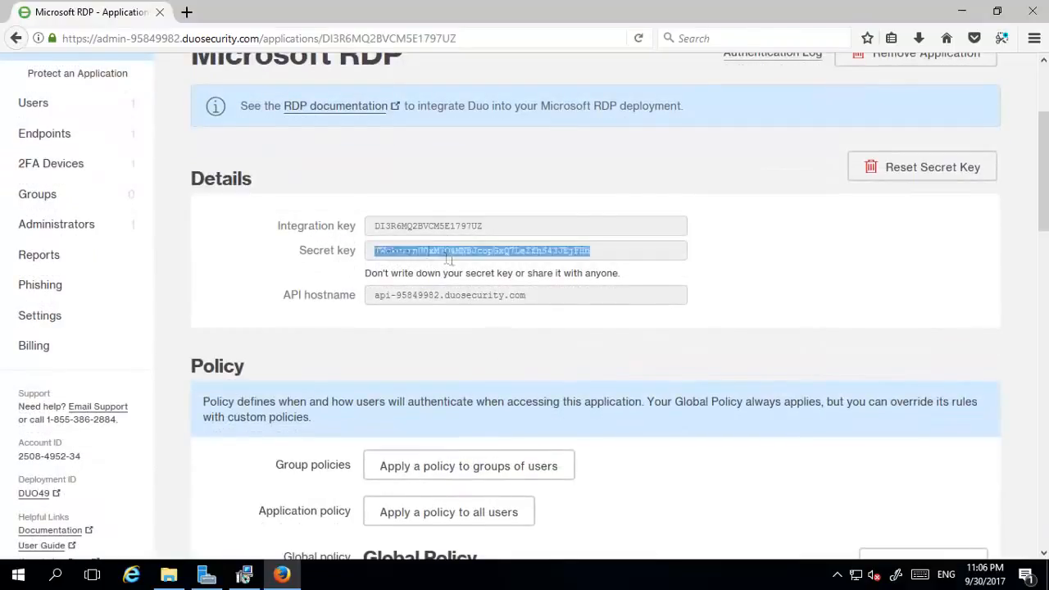
left_click(462, 225)
key("ctrl+c")
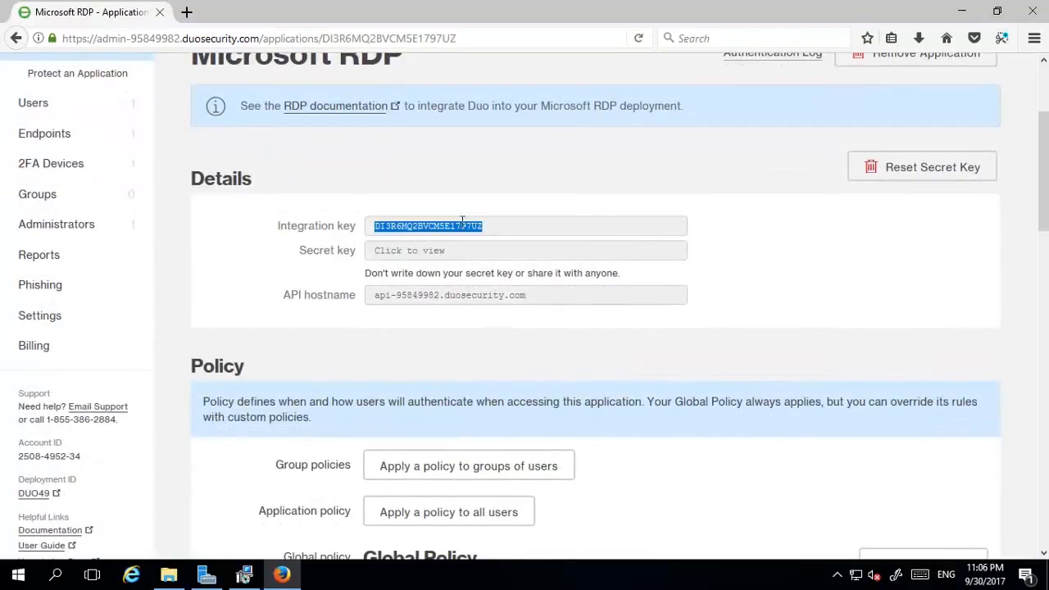
left_click(244, 574)
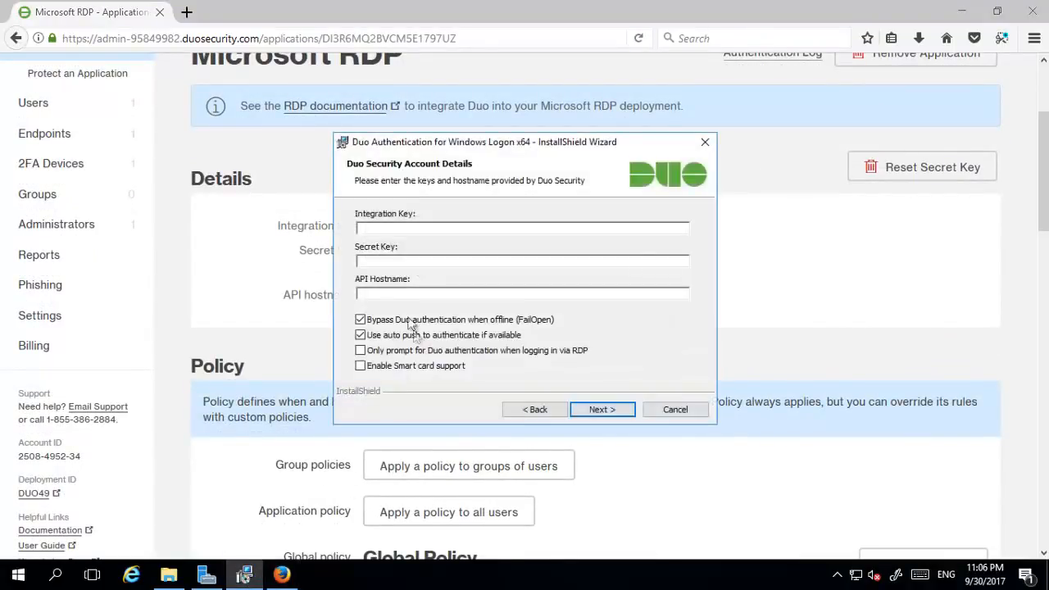
left_click(383, 228)
key("ctrl+v")
Copy the secret key into the installer's secret key field.
key("alt+Tab")
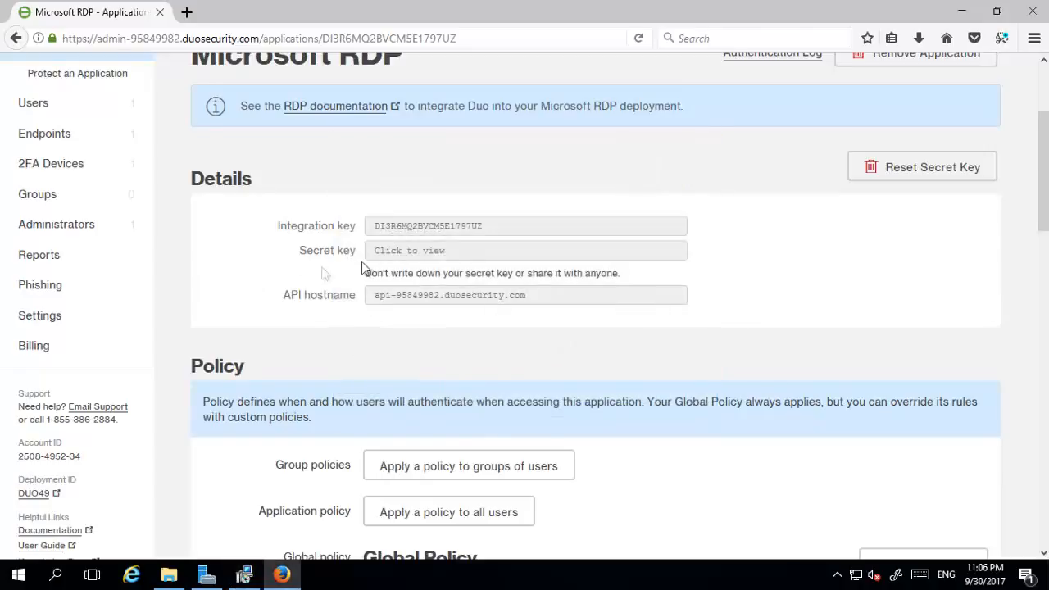
left_click(399, 251)
left_click(244, 574)
left_click(422, 264)
key("ctrl+v")
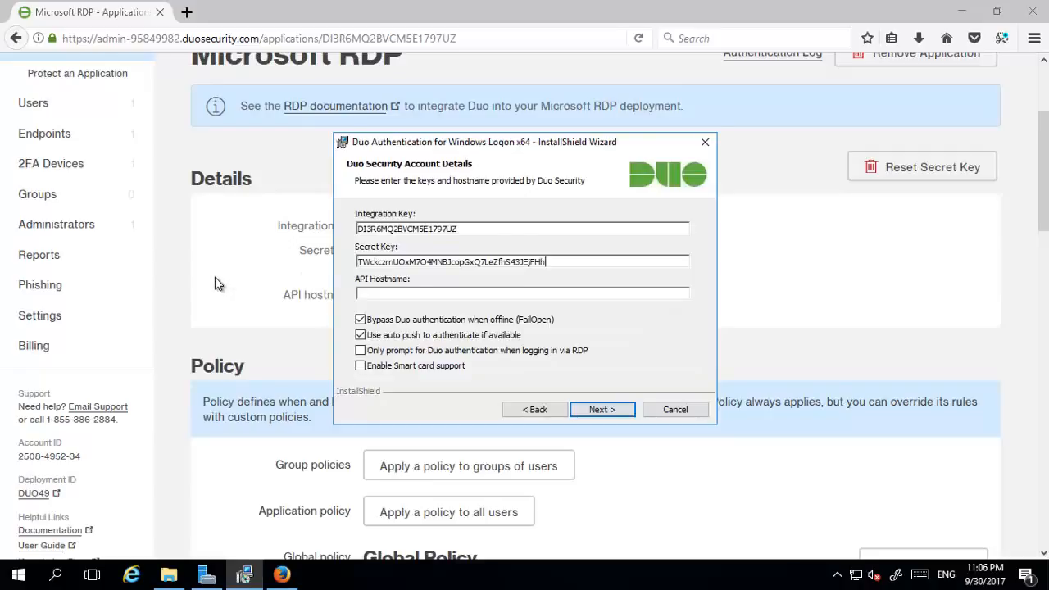
Copy the API hostname into the installer's API hostname field.
key("alt+Tab")
left_click(520, 294)
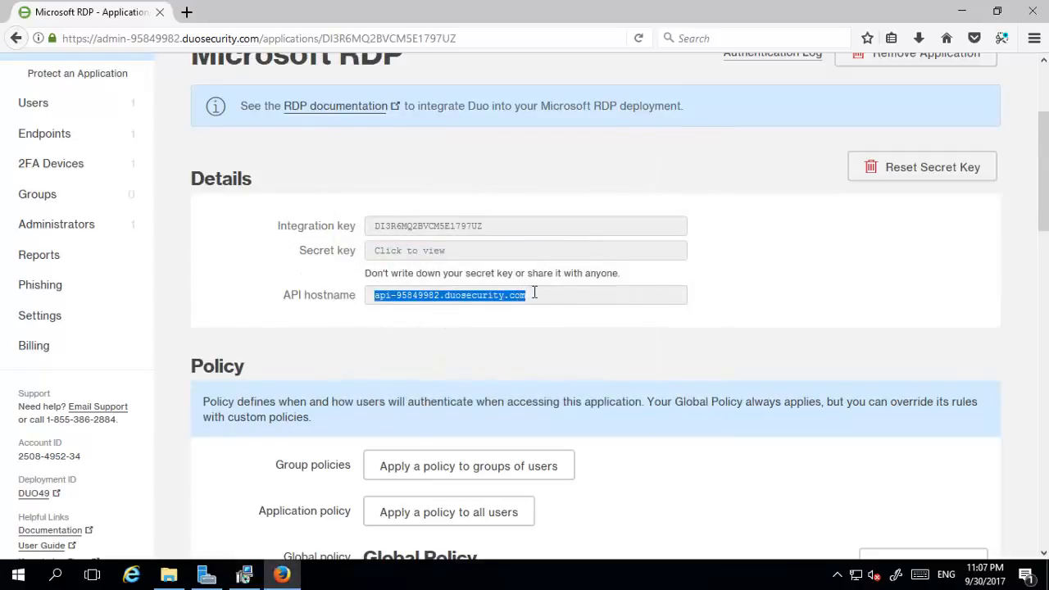
left_click(245, 574)
left_click(404, 293)
key("ctrl+v")
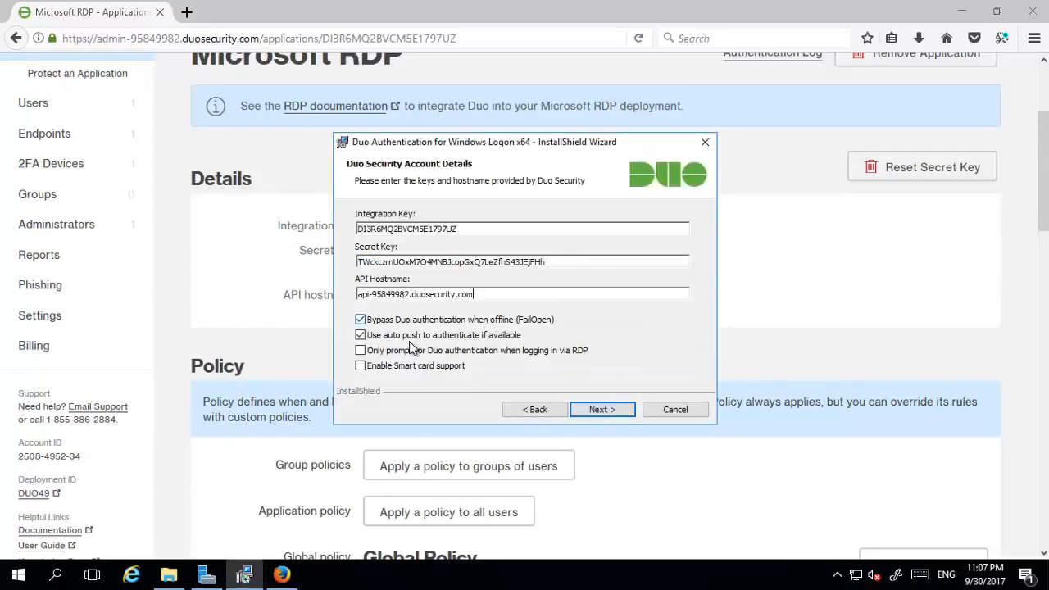
Install Duo Windows Logon with the RDP-only prompt unchecked, then close the wizard and Firefox.
left_click(362, 354)
left_click(360, 353)
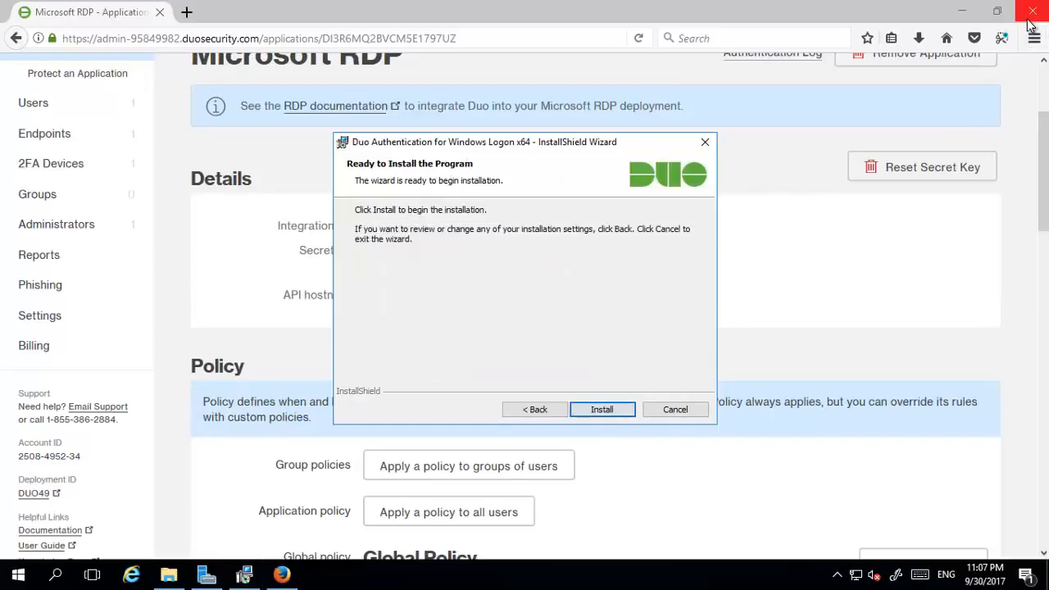
left_click(610, 410)
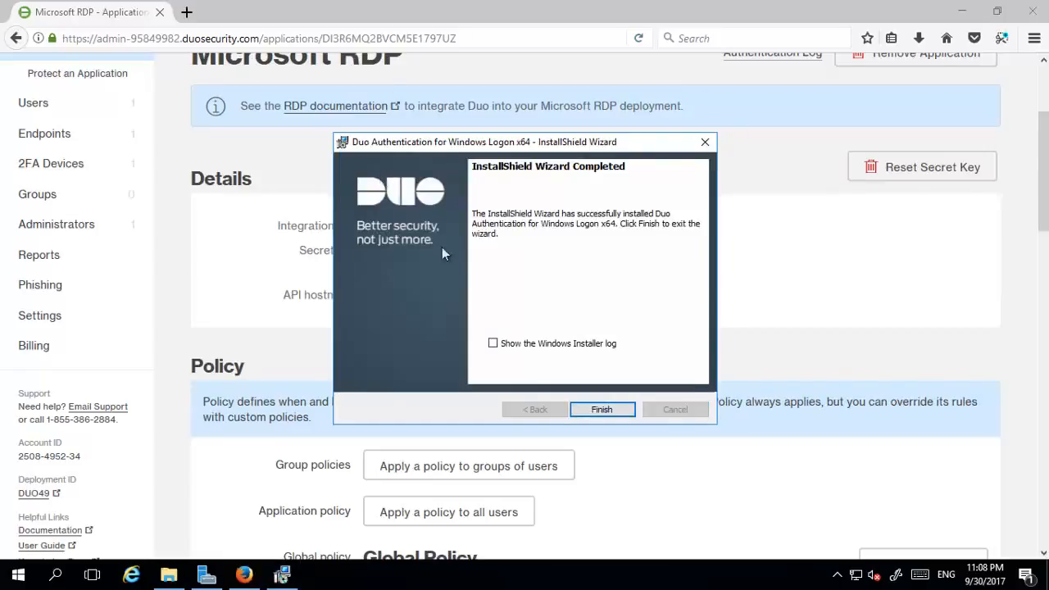
left_click(603, 408)
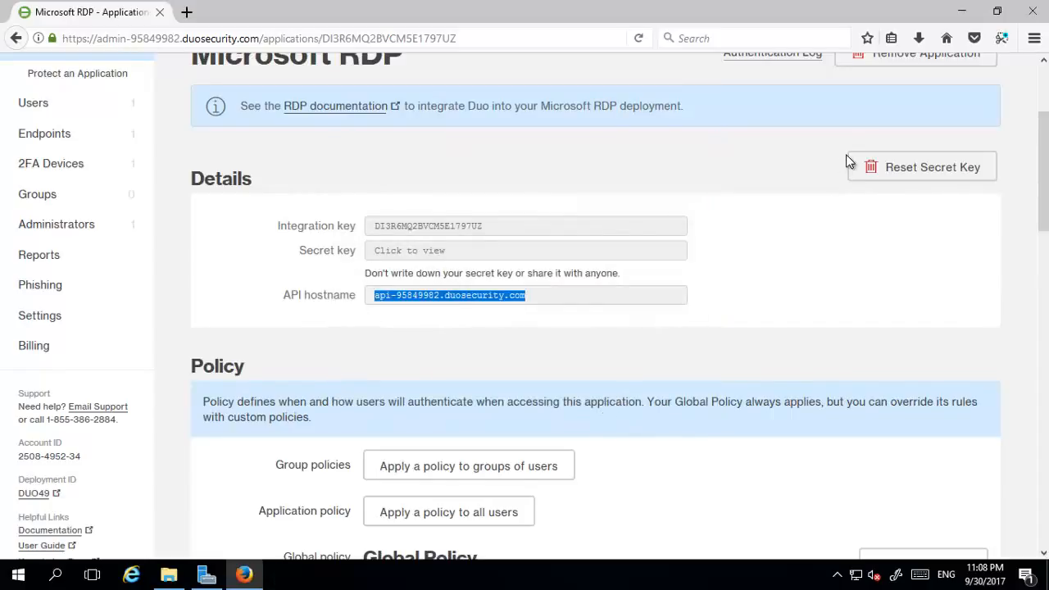
left_click(1035, 14)
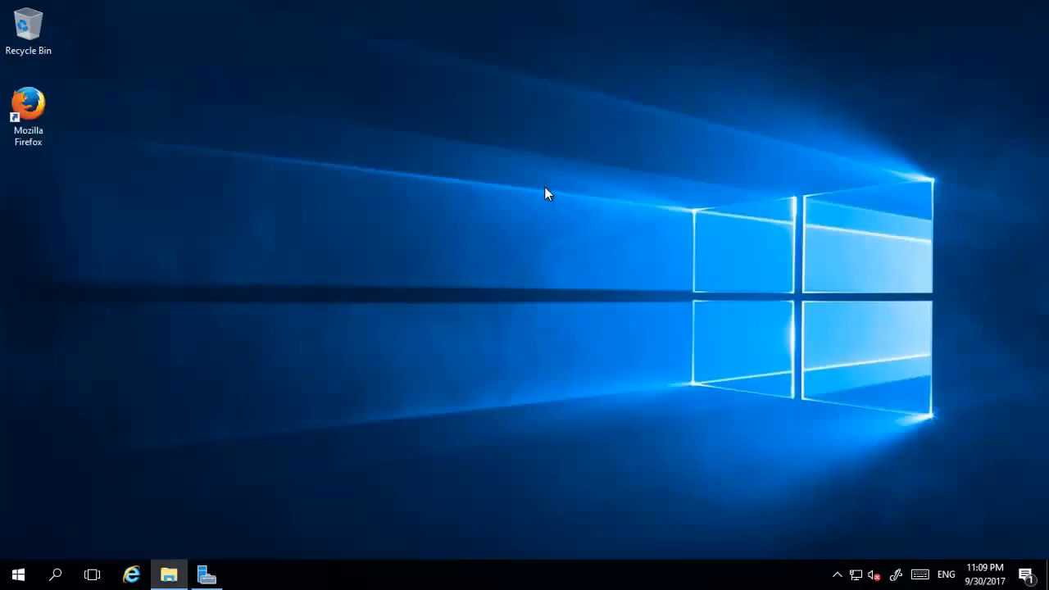
Disconnect the Remote Desktop session, then reconnect to the Windows server to test logging in.
left_click(17, 574)
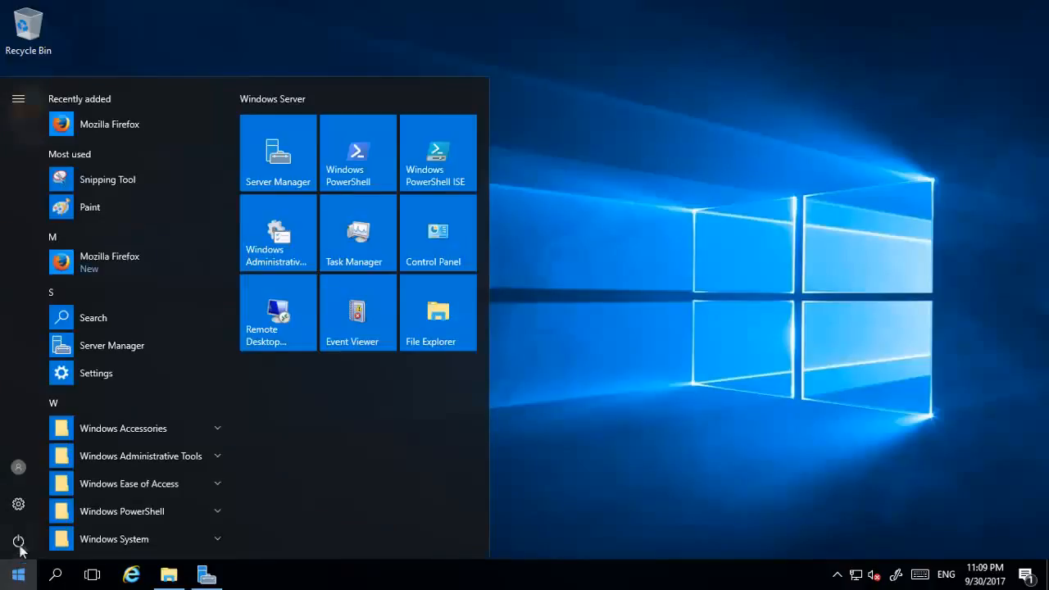
left_click(20, 542)
left_click(35, 454)
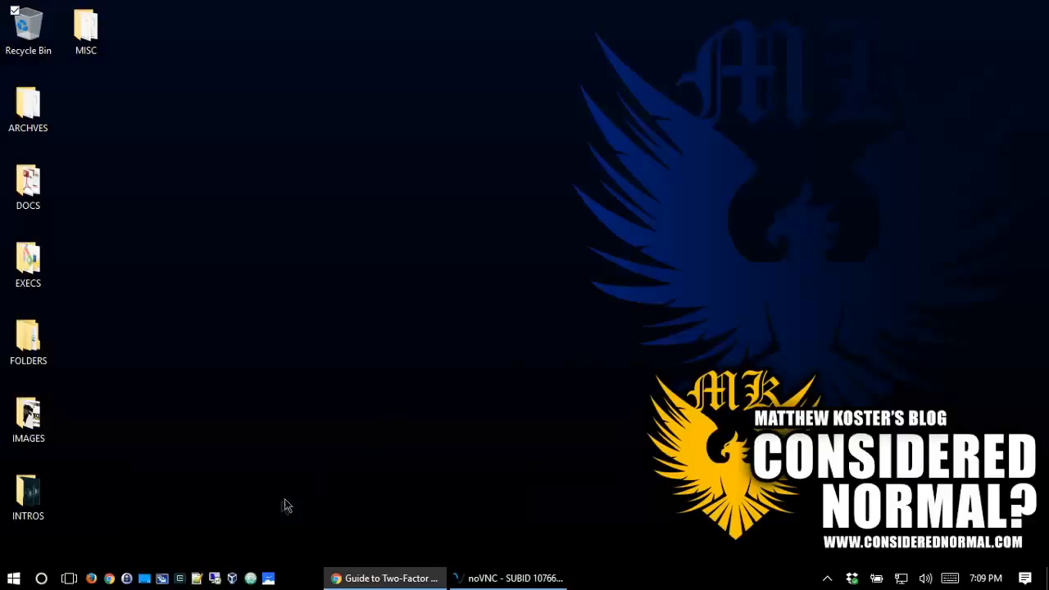
left_click(216, 579)
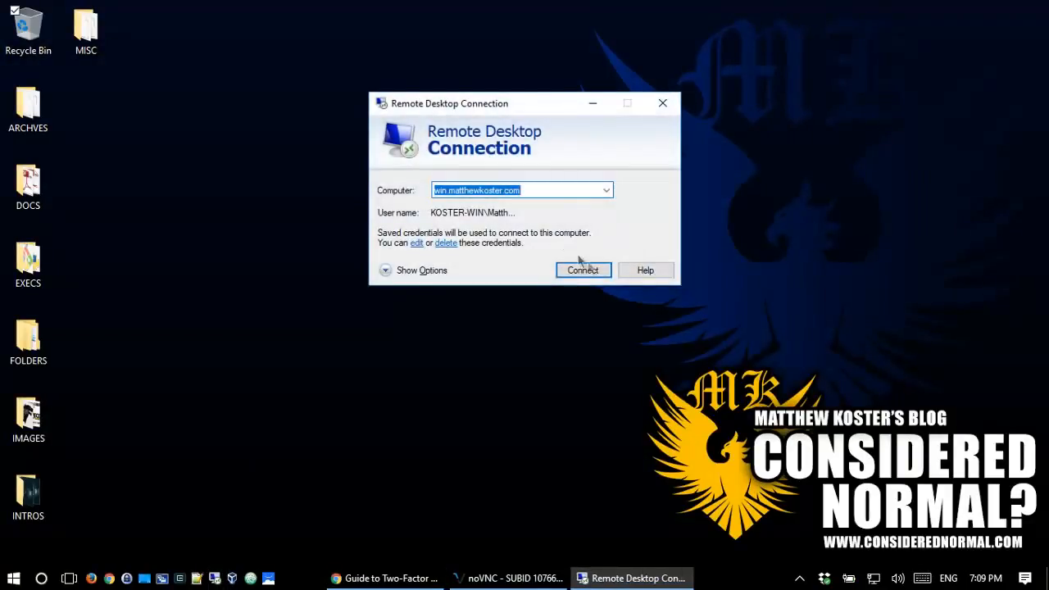
left_click(587, 271)
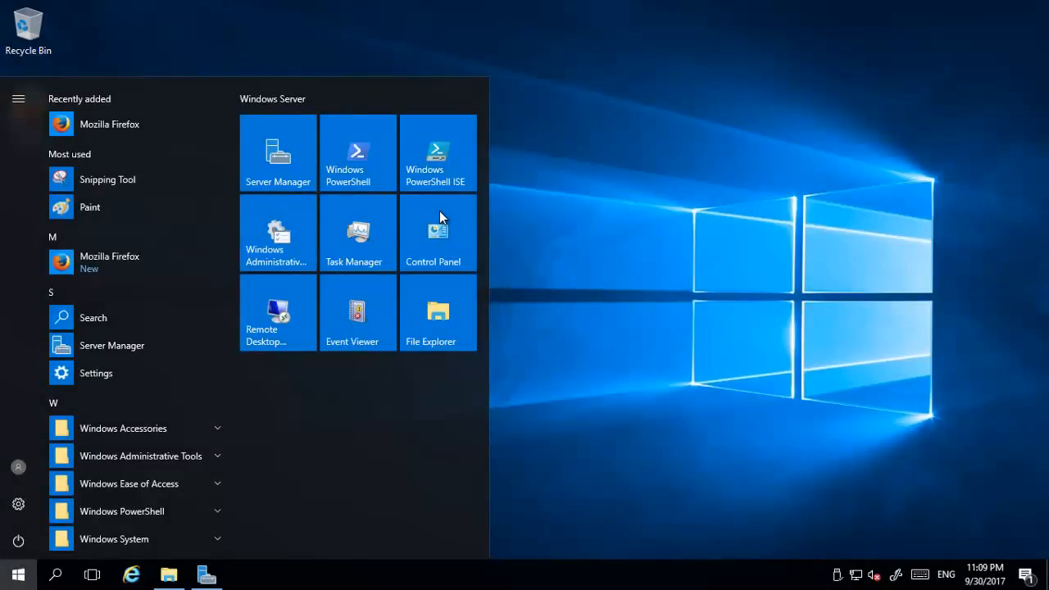
Disconnect from the remote server session again.
left_click(596, 199)
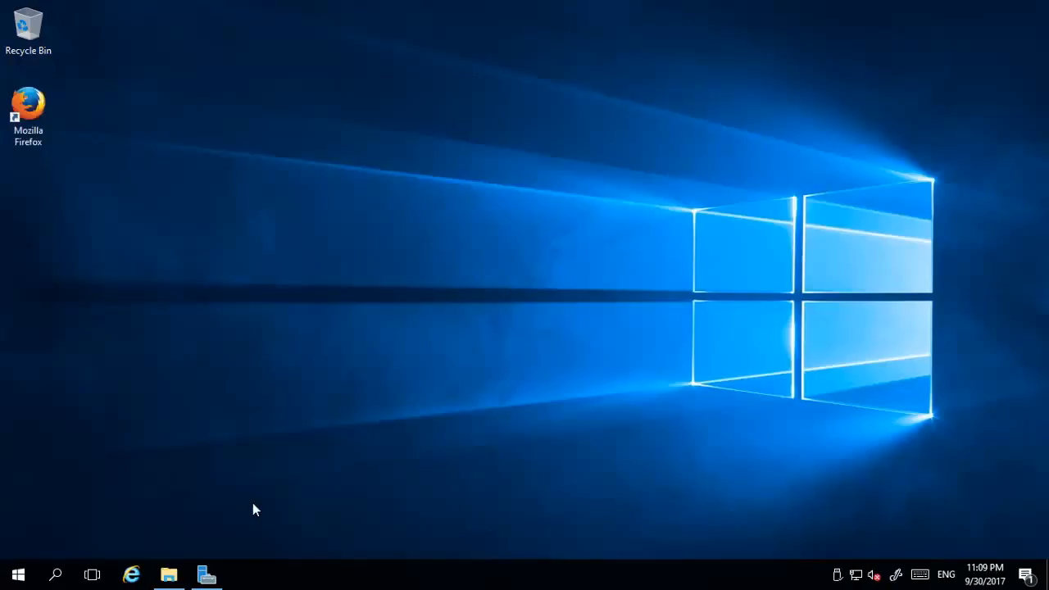
left_click(18, 575)
left_click(18, 543)
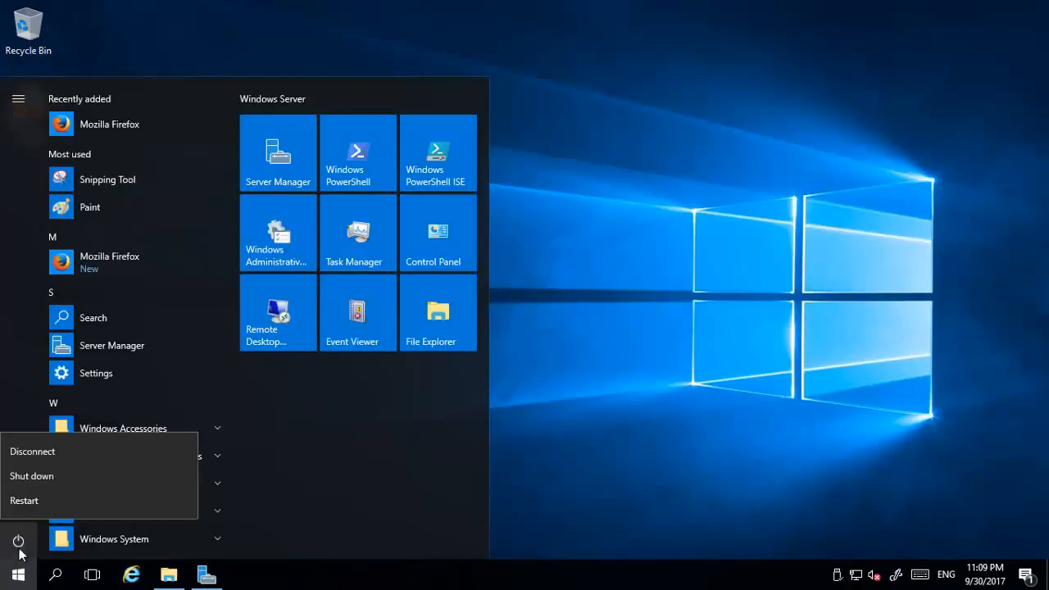
left_click(39, 451)
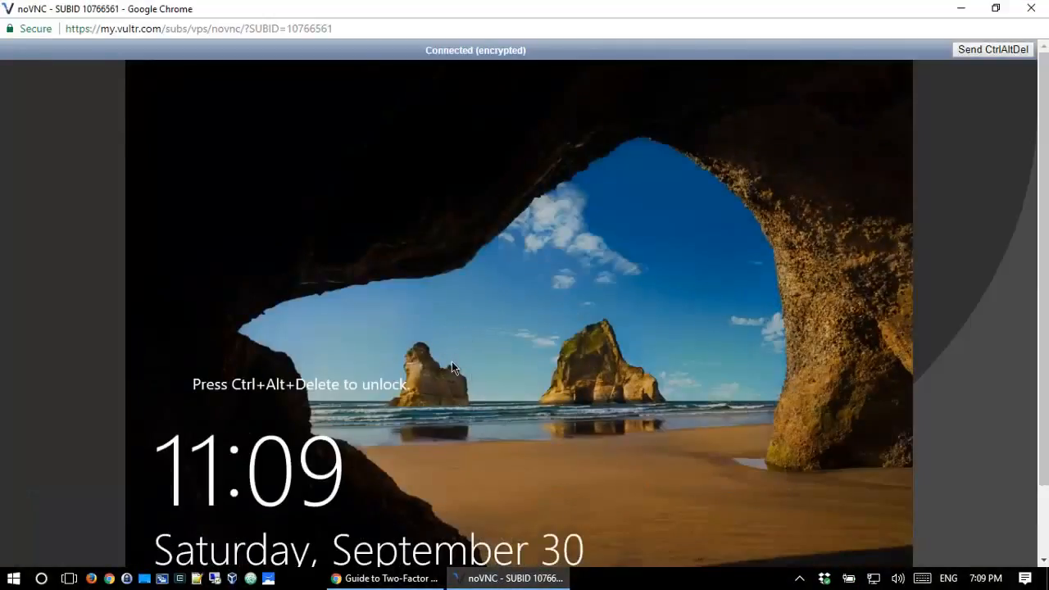
Send Ctrl+Alt+Del to the server console and sign in with the account password, retyping it after the error.
left_click(989, 50)
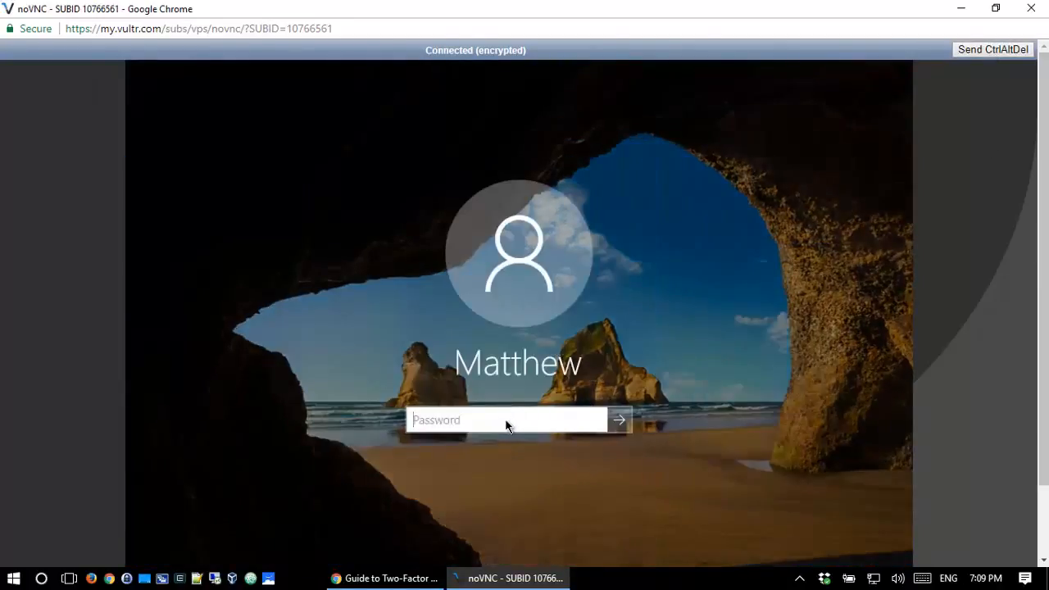
type("••••••••••••")
key("Return")
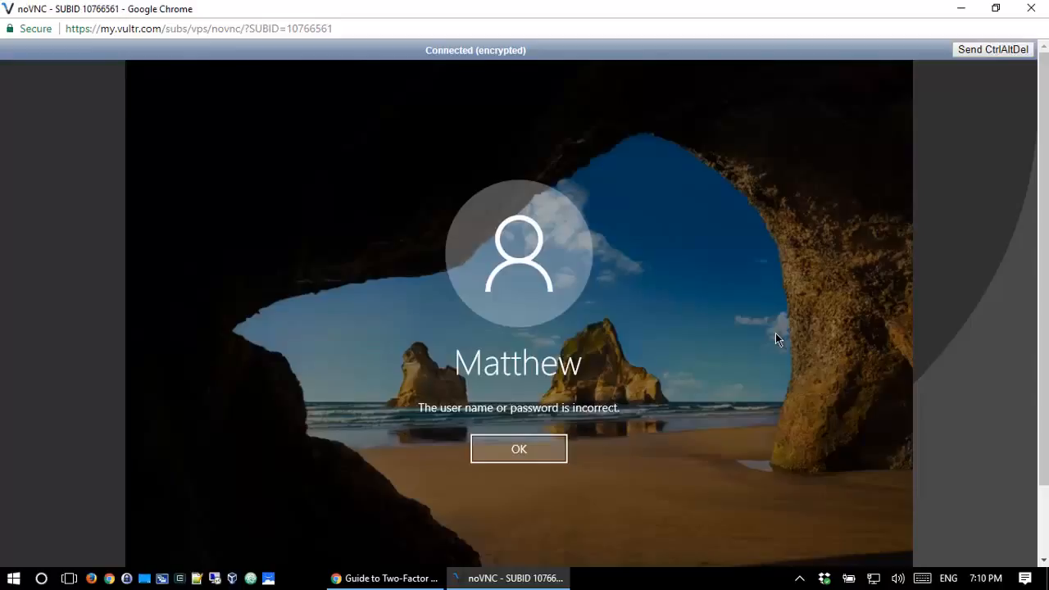
key("Return")
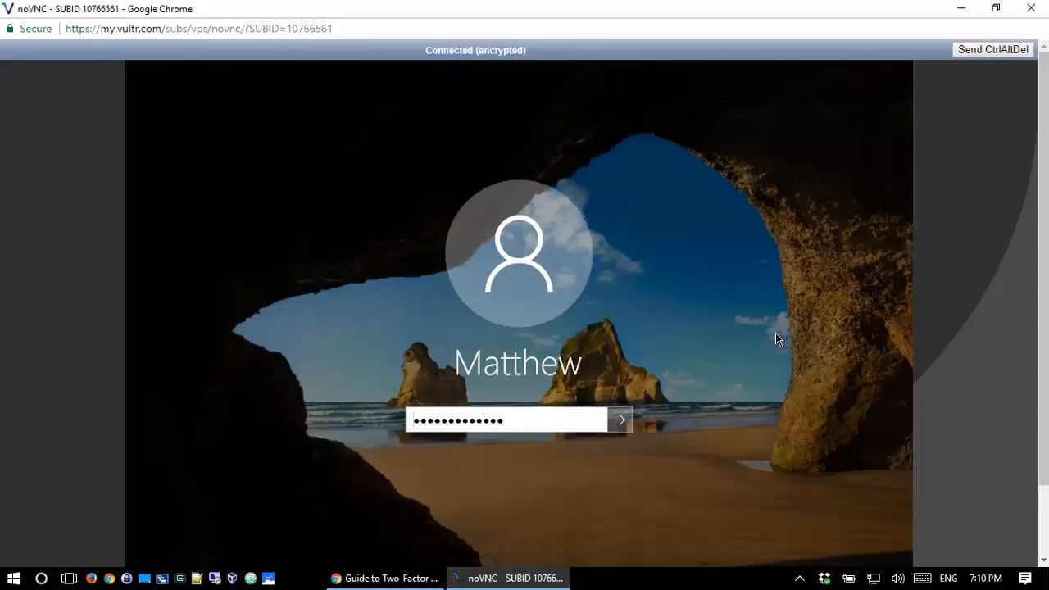
key("BackSpace")
key("BackSpace")
key("BackSpace")
key("BackSpace")
key("BackSpace")
key("BackSpace")
key("BackSpace")
key("BackSpace")
key("BackSpace")
key("BackSpace")
key("BackSpace")
key("BackSpace")
type("•••••••••••••")
key("Return")
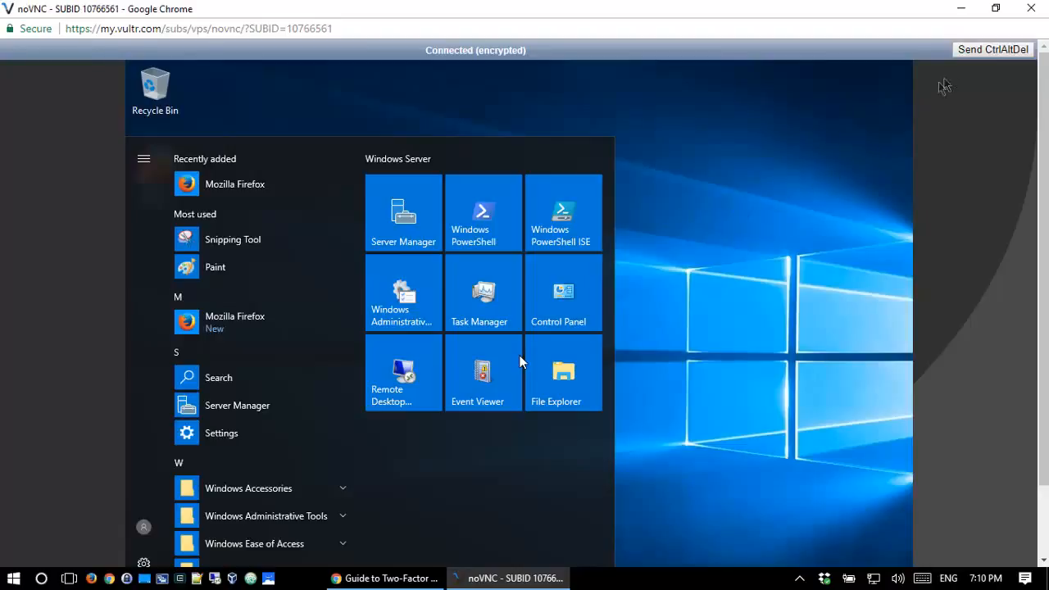
Close the noVNC console and scroll through the Duo Enrollment Guide.
left_click(1033, 10)
left_click(386, 578)
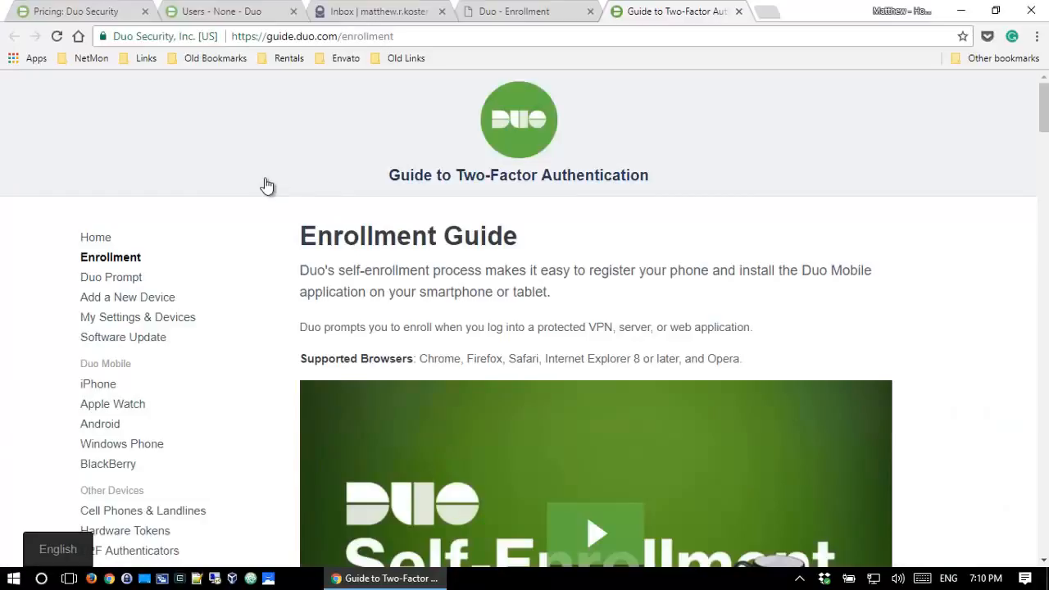
scroll(312, 403, "down", 6)
scroll(311, 403, "up", 6)
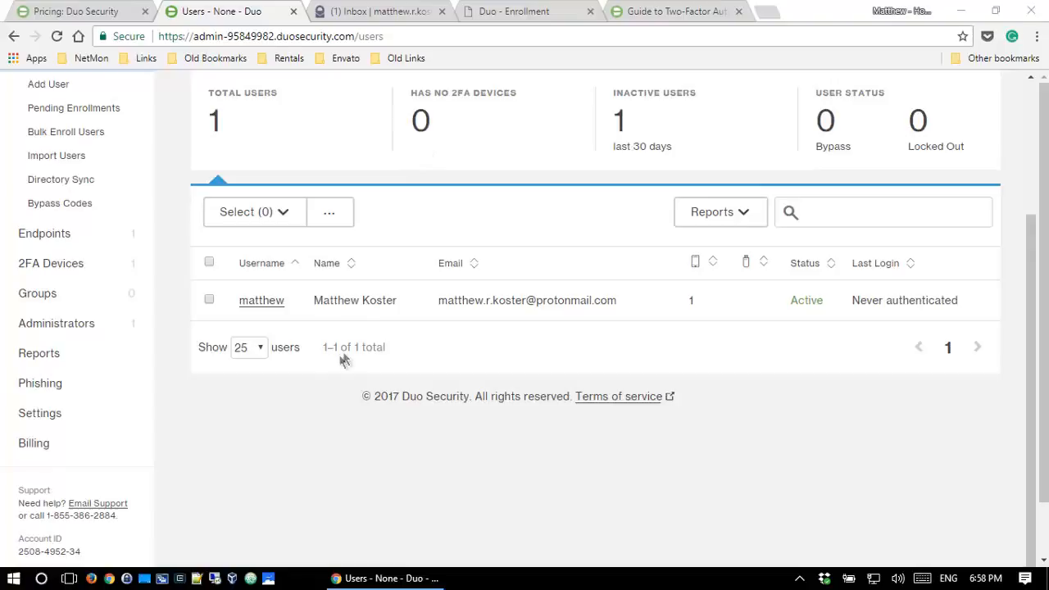
Open Remote Desktop Connection and attempt to connect to the Windows server seven times.
left_click(218, 579)
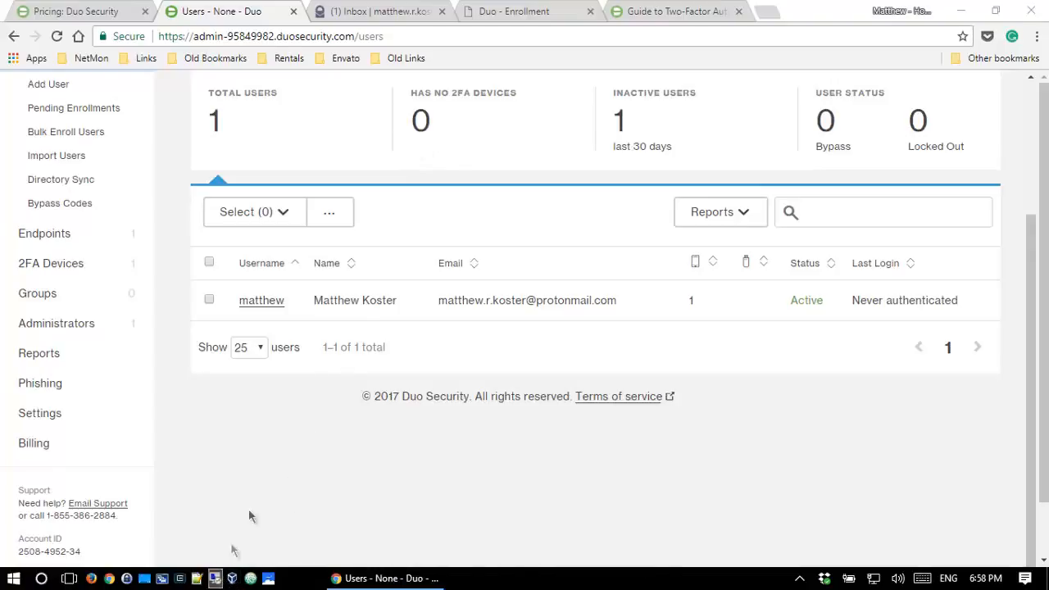
left_click(582, 271)
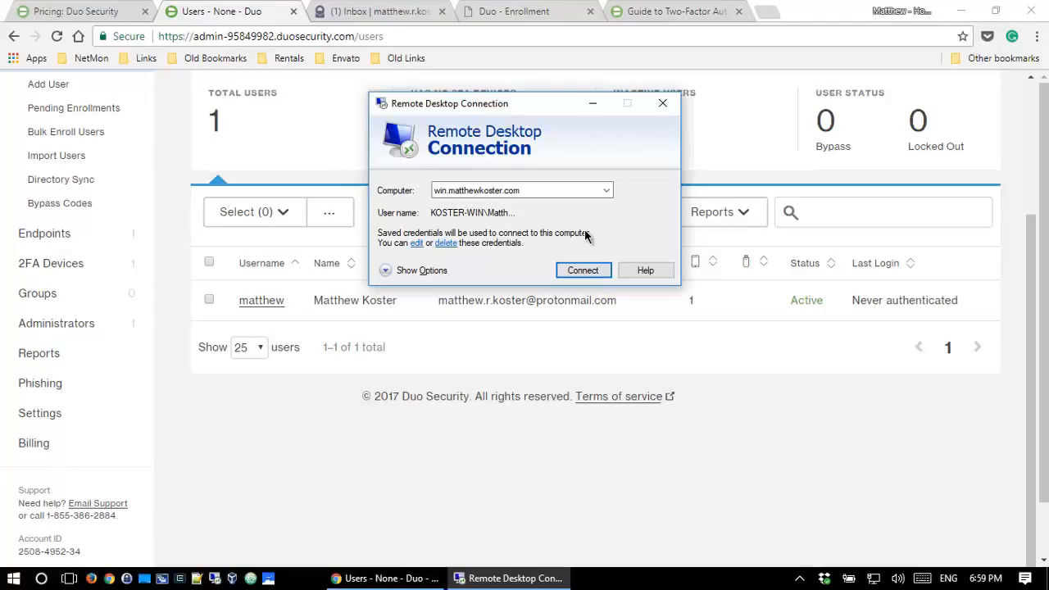
left_click(580, 272)
left_click(592, 270)
left_click(582, 270)
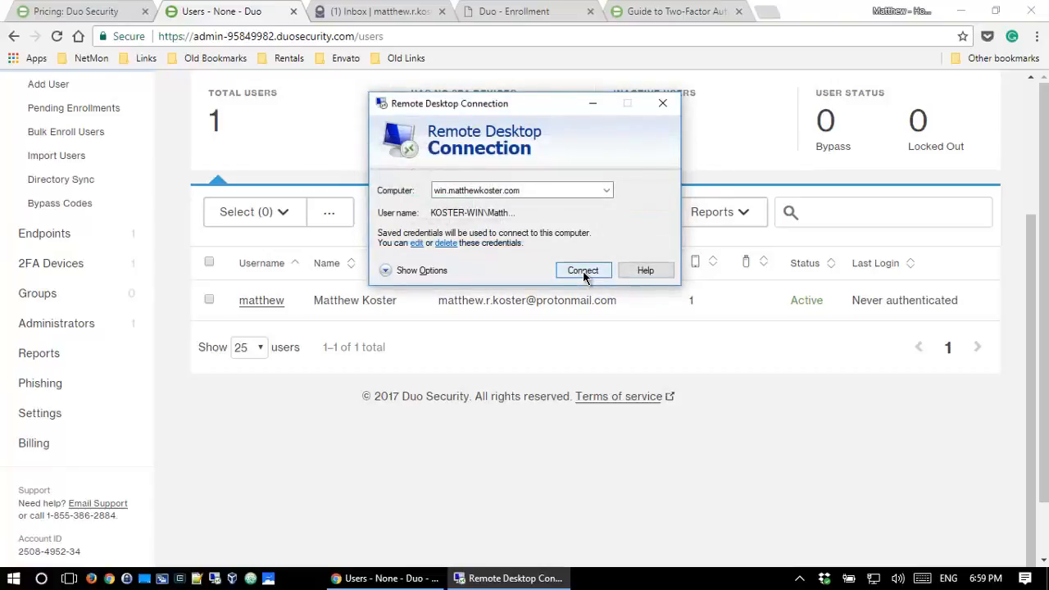
left_click(583, 270)
left_click(583, 272)
left_click(582, 271)
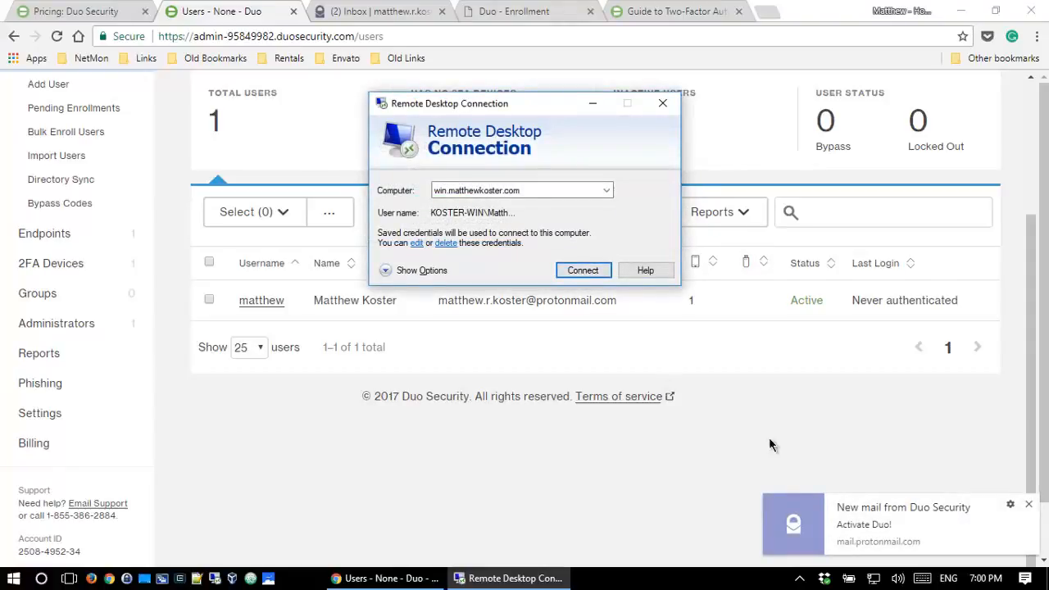
Open the 'Hello from Duo!' email in ProtonMail and confirm the email address.
left_click(856, 523)
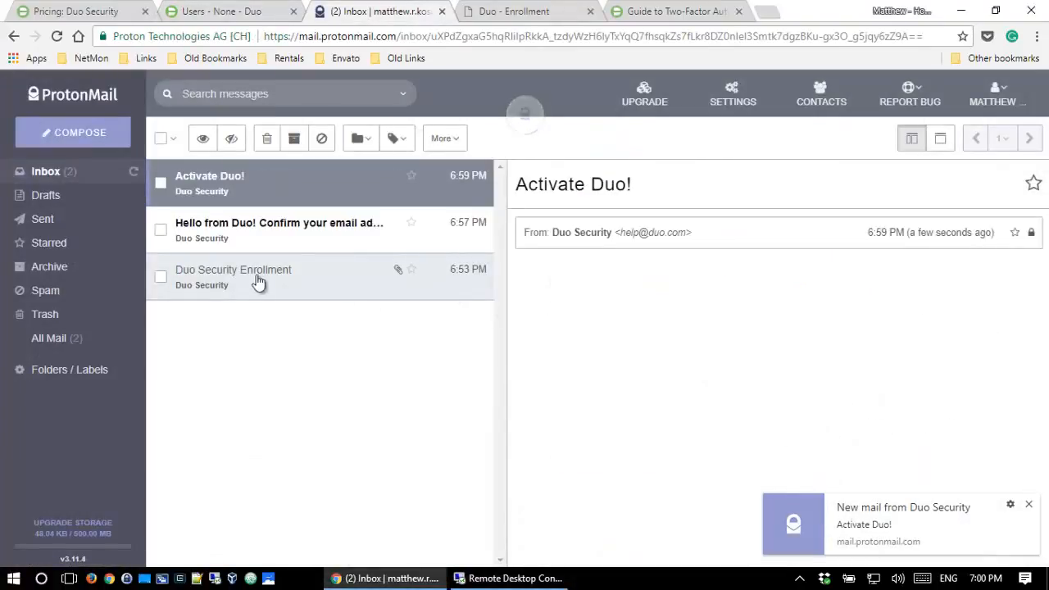
left_click(250, 227)
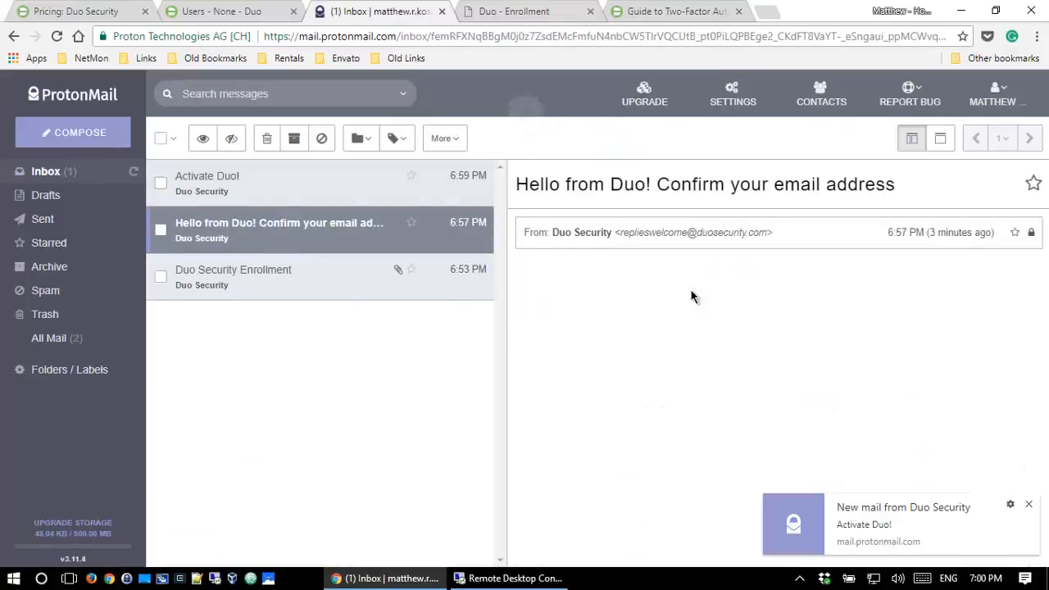
scroll(656, 351, "down", 2)
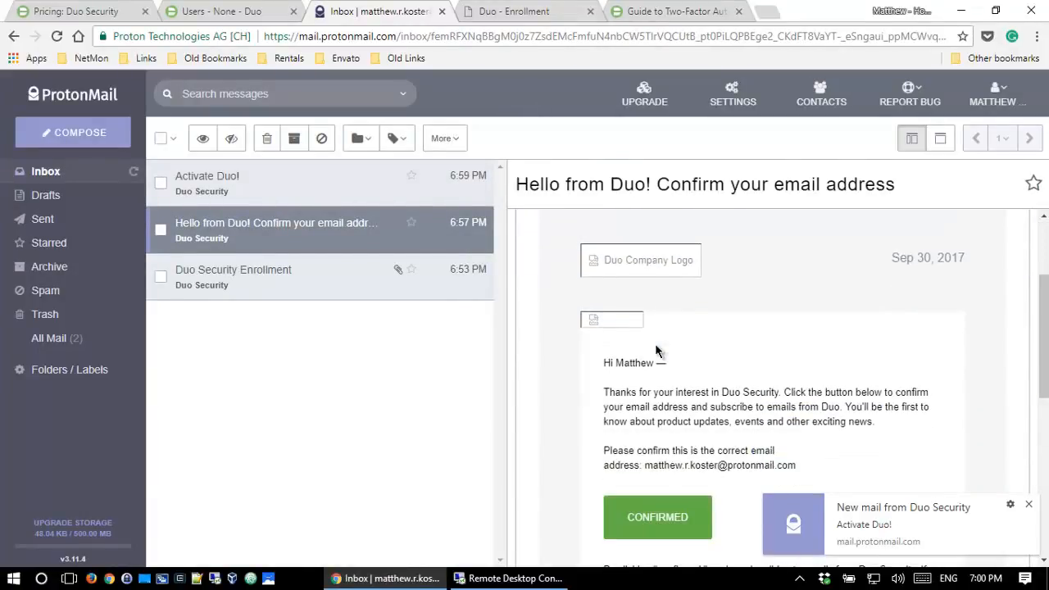
scroll(653, 360, "down", 2)
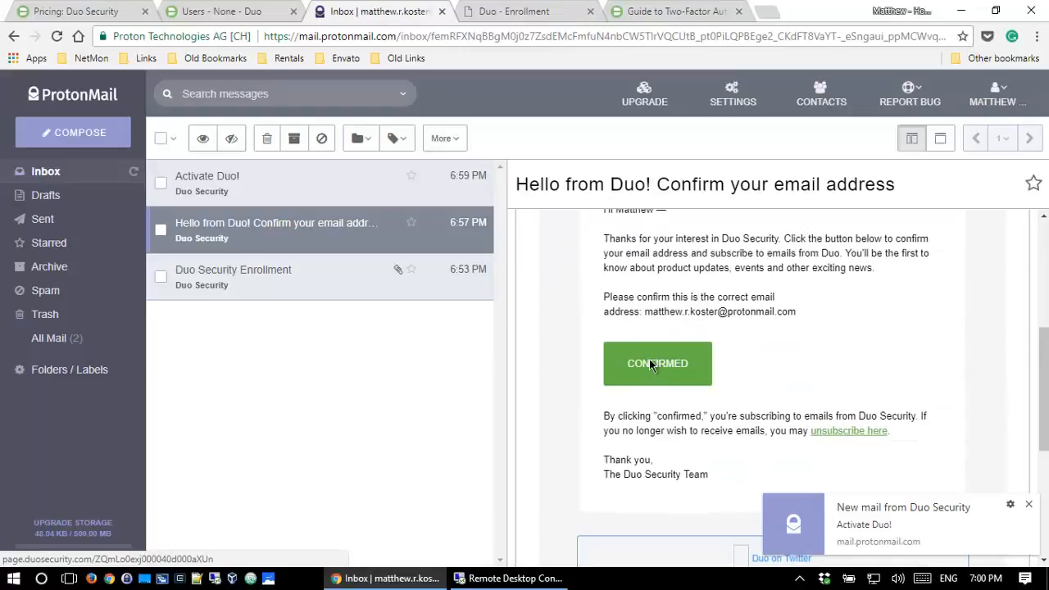
left_click(652, 365)
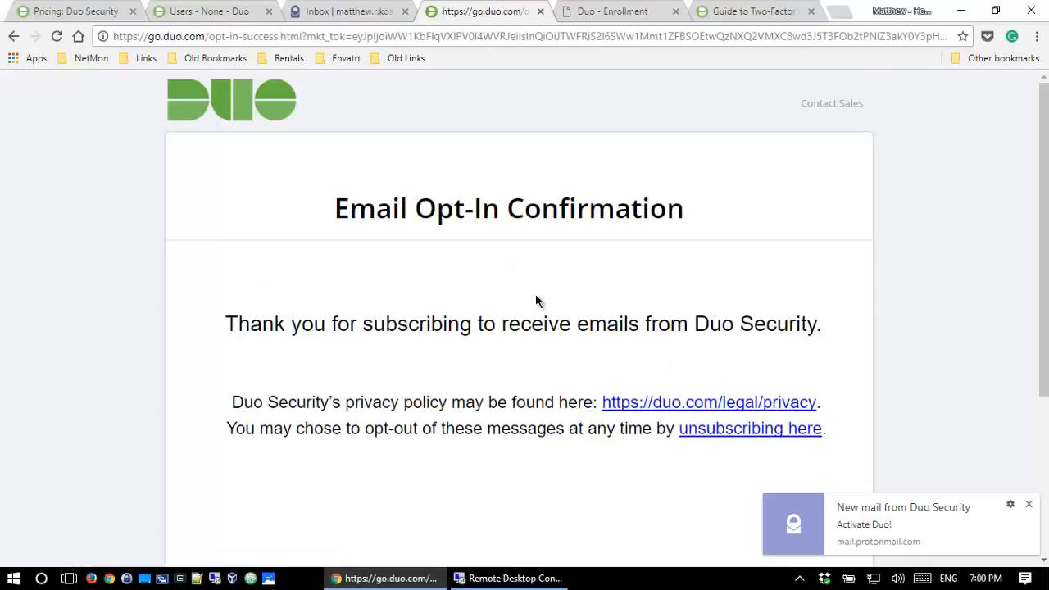
Close the go.duo.com confirmation page and return to the 'Users - None - Duo' tab.
scroll(536, 297, "down", 3)
scroll(536, 296, "up", 3)
left_click(540, 12)
left_click(203, 10)
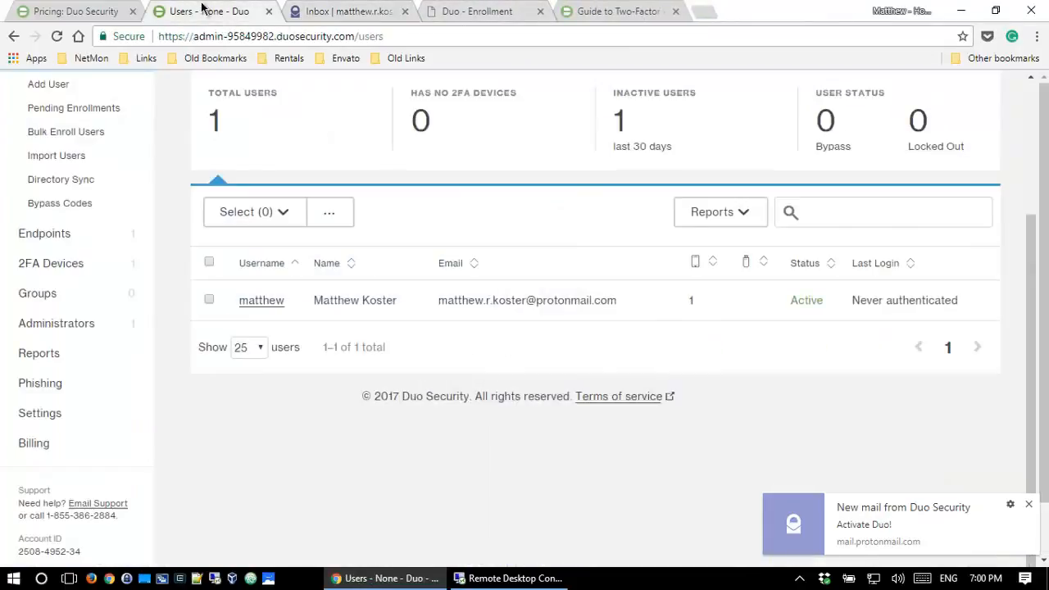
Retry connecting to win.matthewkoster.com in Remote Desktop Connection five times.
left_click(524, 578)
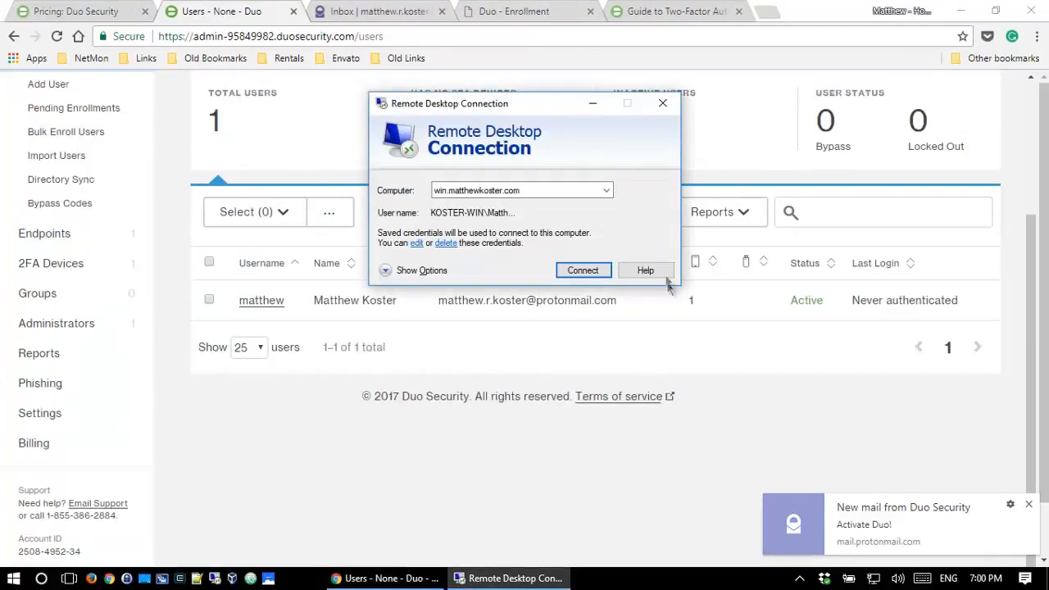
left_click(582, 271)
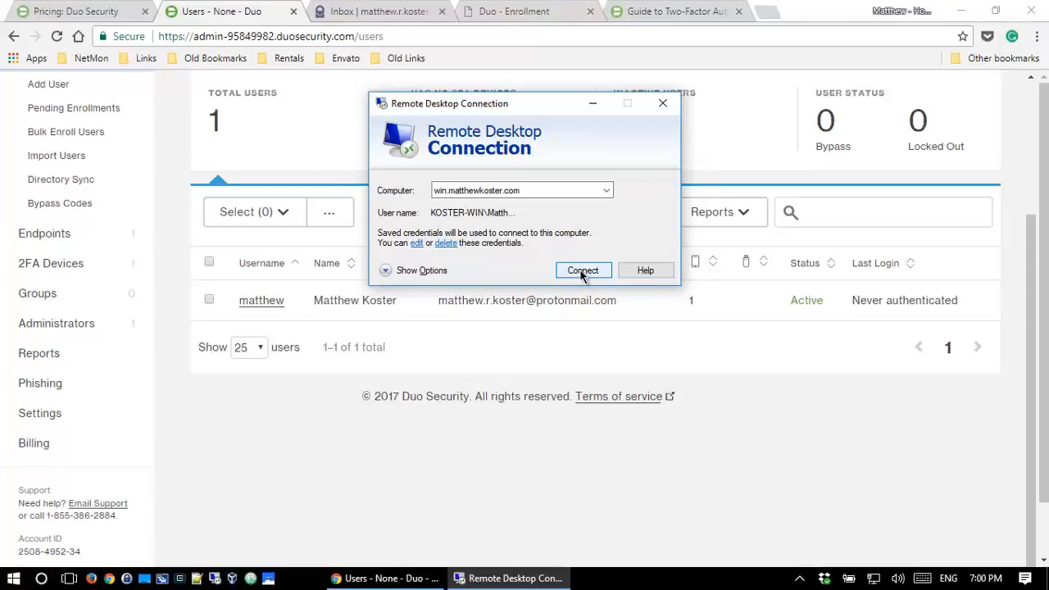
left_click(580, 272)
left_click(581, 273)
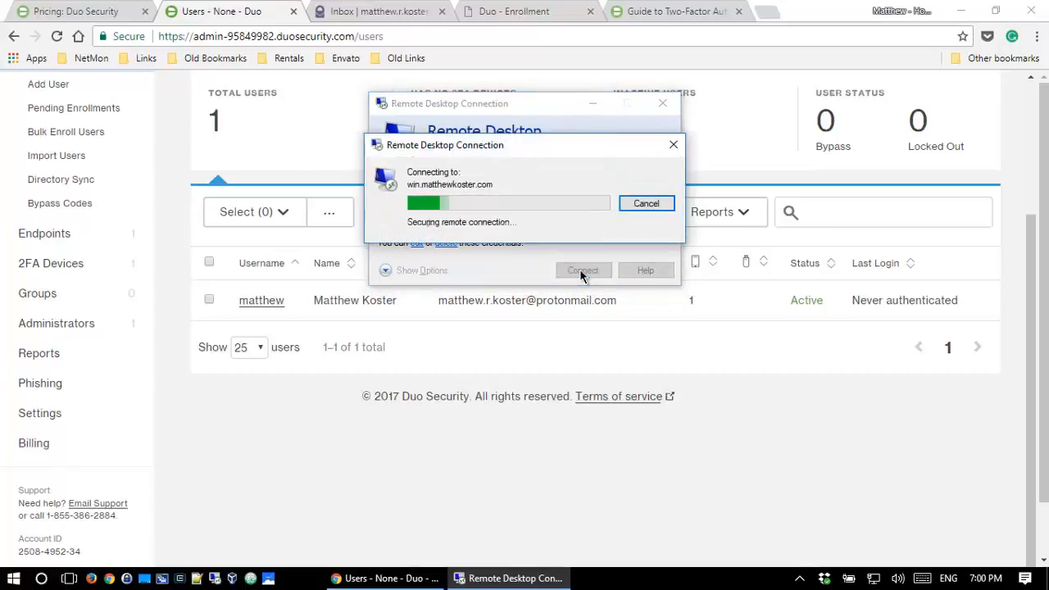
left_click(580, 272)
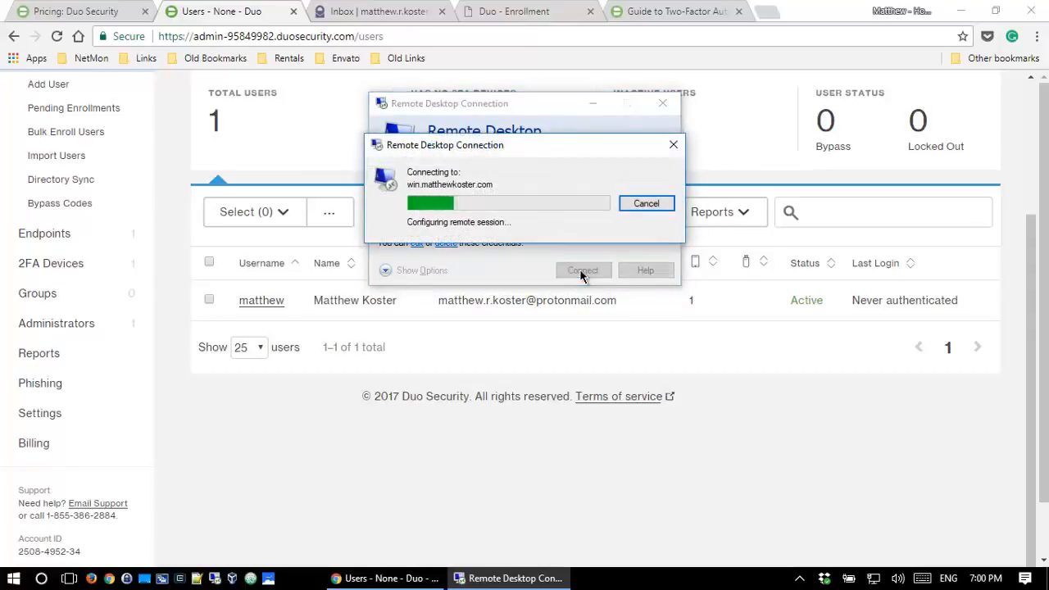
left_click(580, 272)
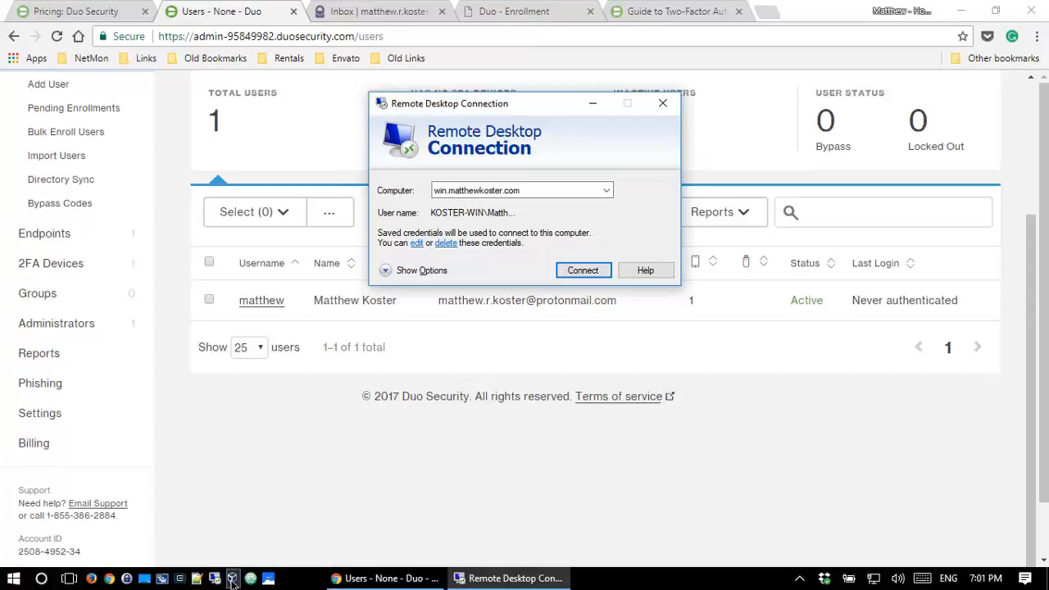
SSH into matthewkoster.com as root and run yum update.
left_click(197, 579)
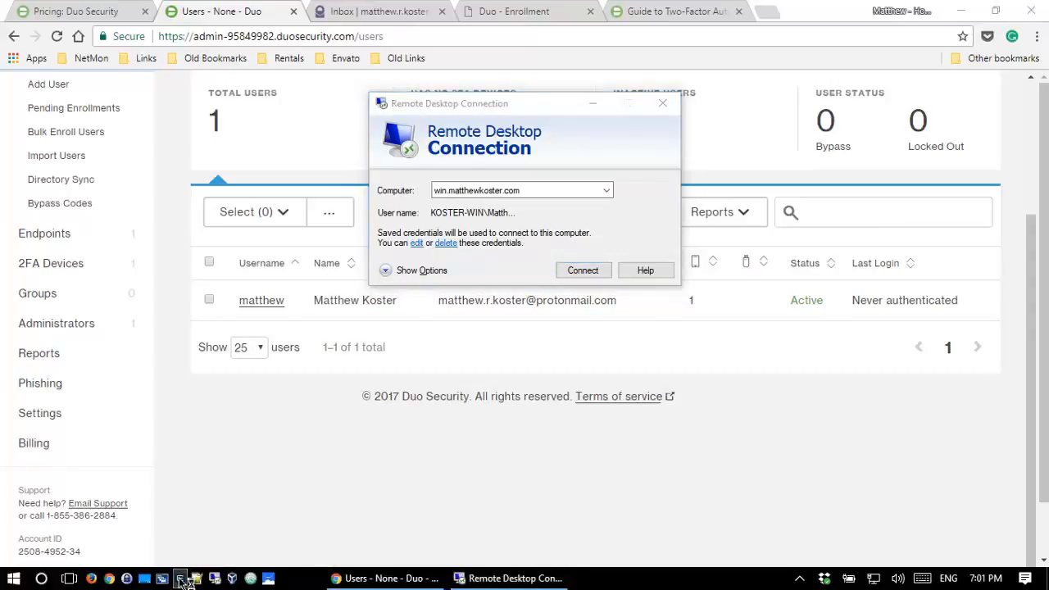
type("ssh ro")
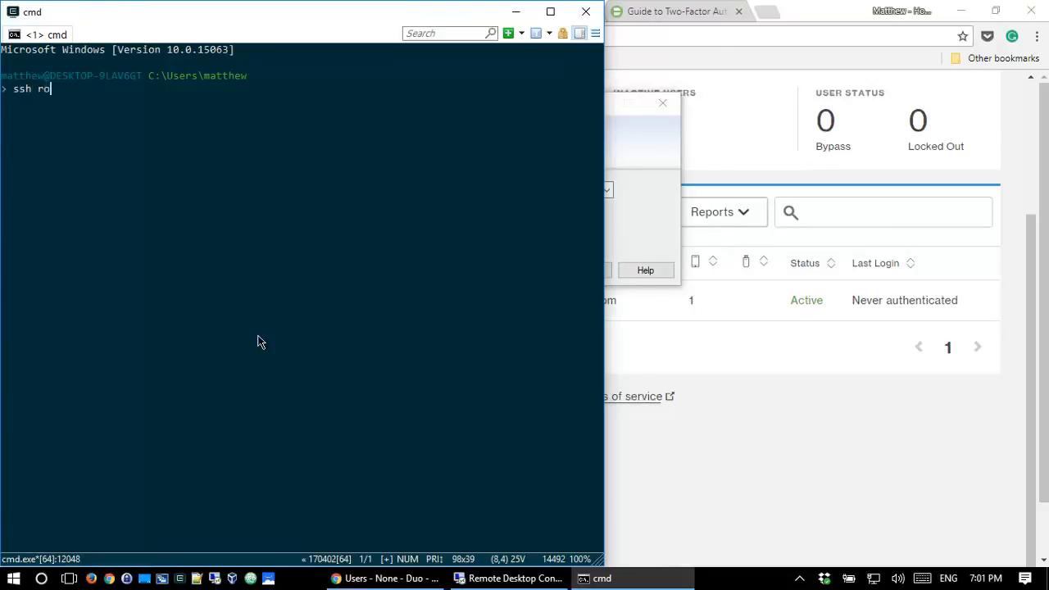
type("ot@matthewkoster.com")
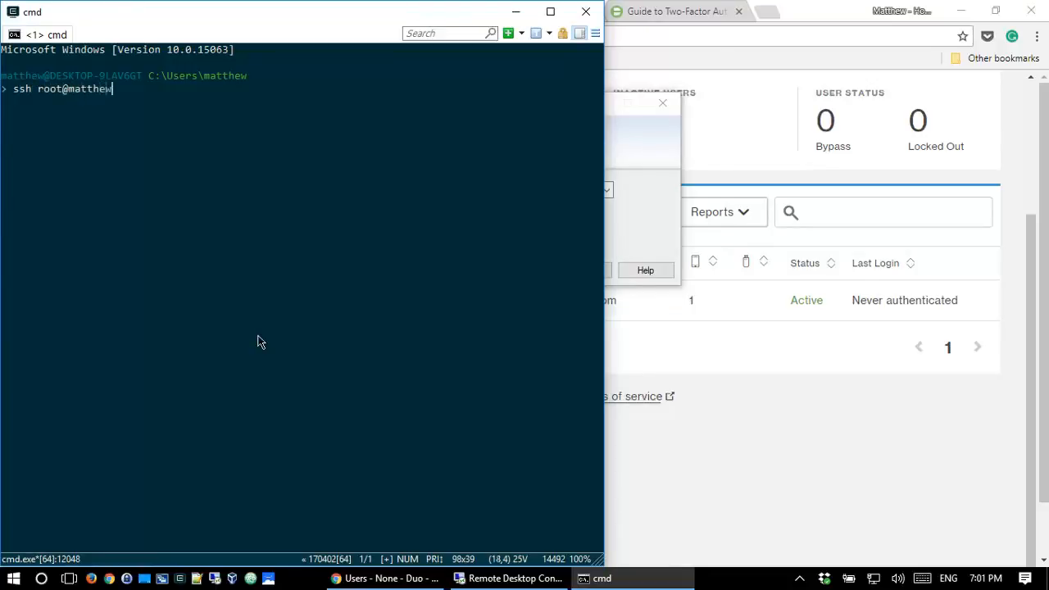
key("Return")
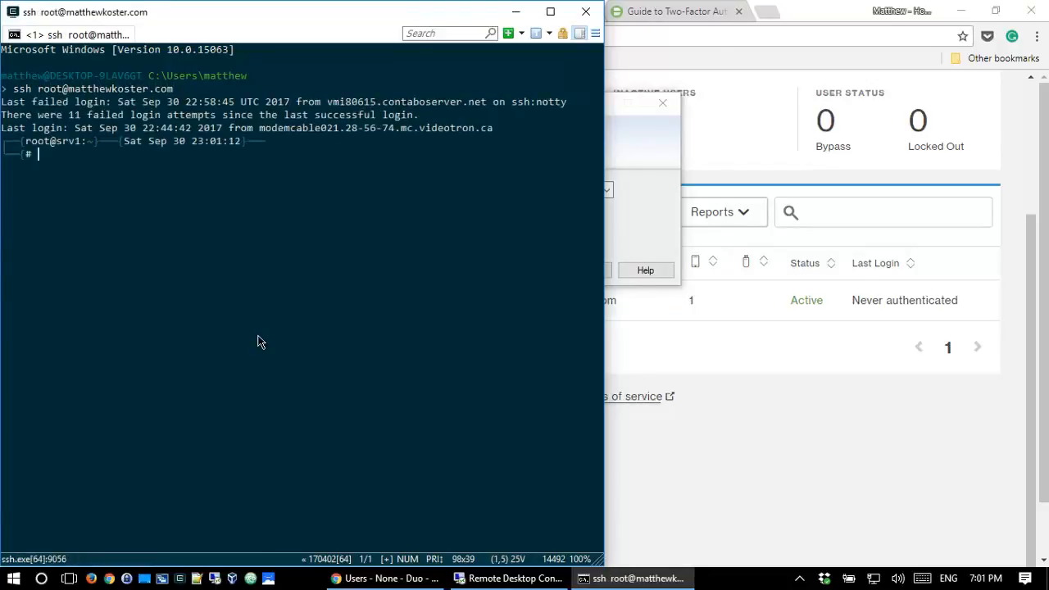
type("yum update")
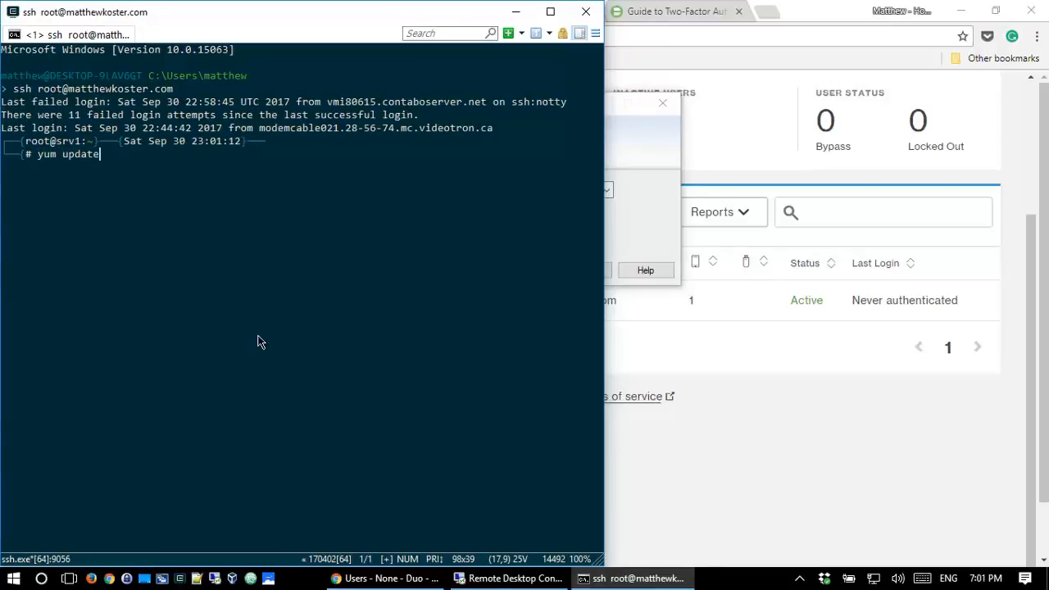
key("Return")
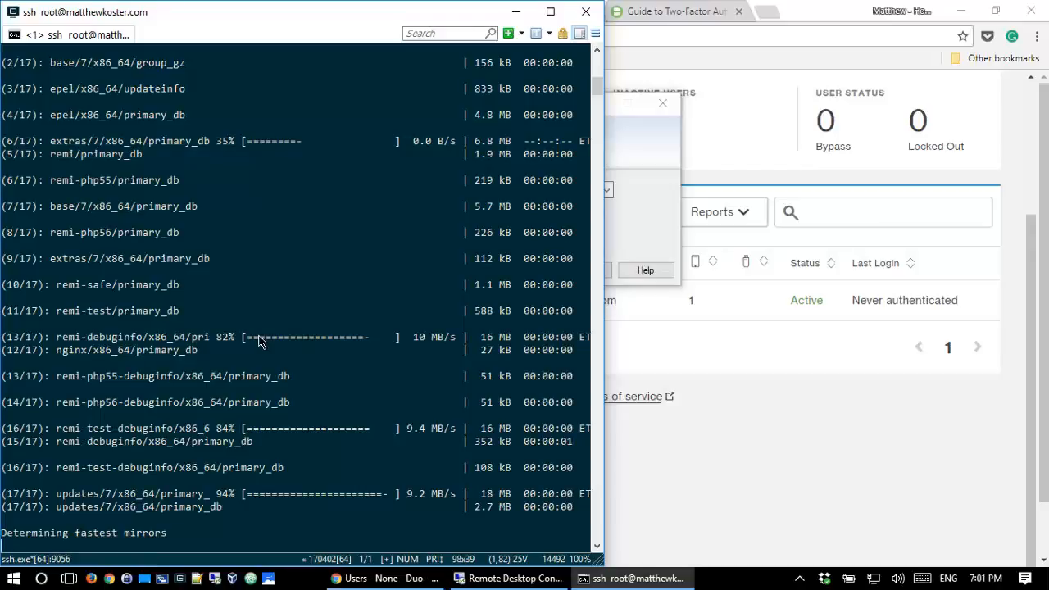
Retry the win.matthewkoster.com connection, then accept upgrading the 10 packages with y.
left_click(643, 203)
left_click(580, 270)
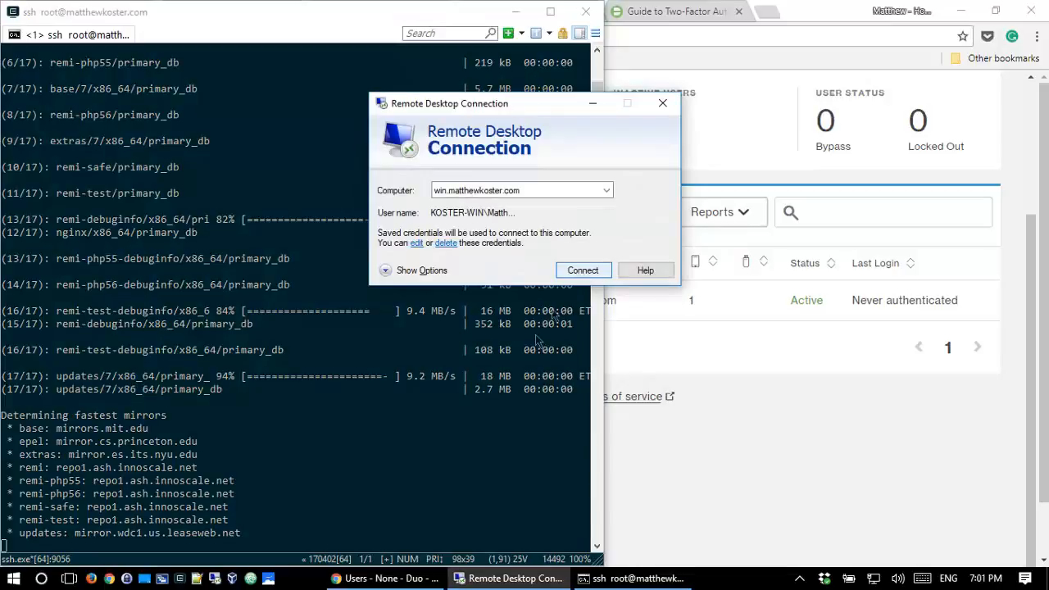
left_click(466, 427)
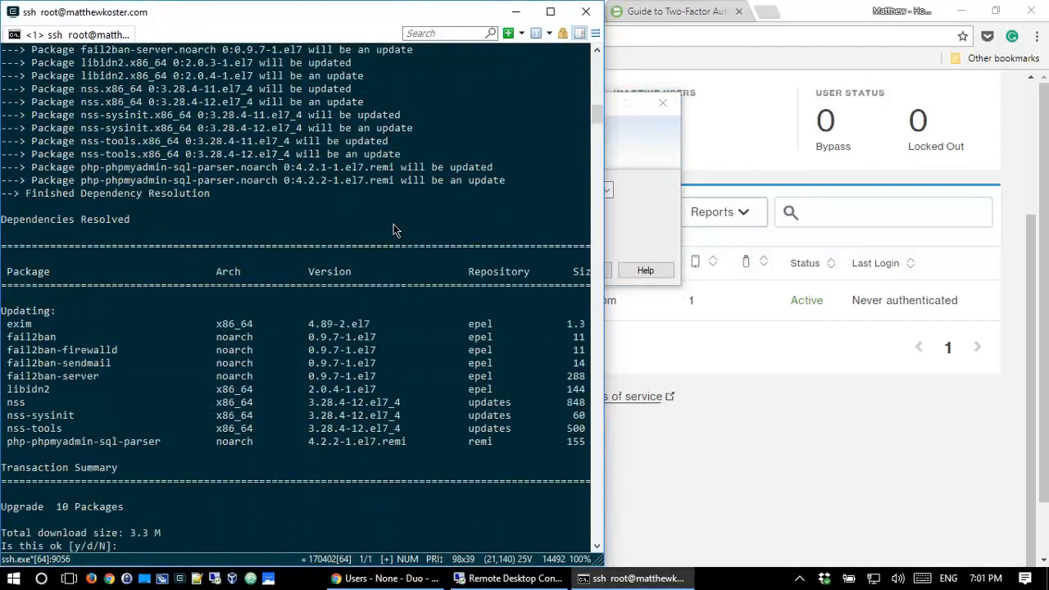
type("y")
key("Return")
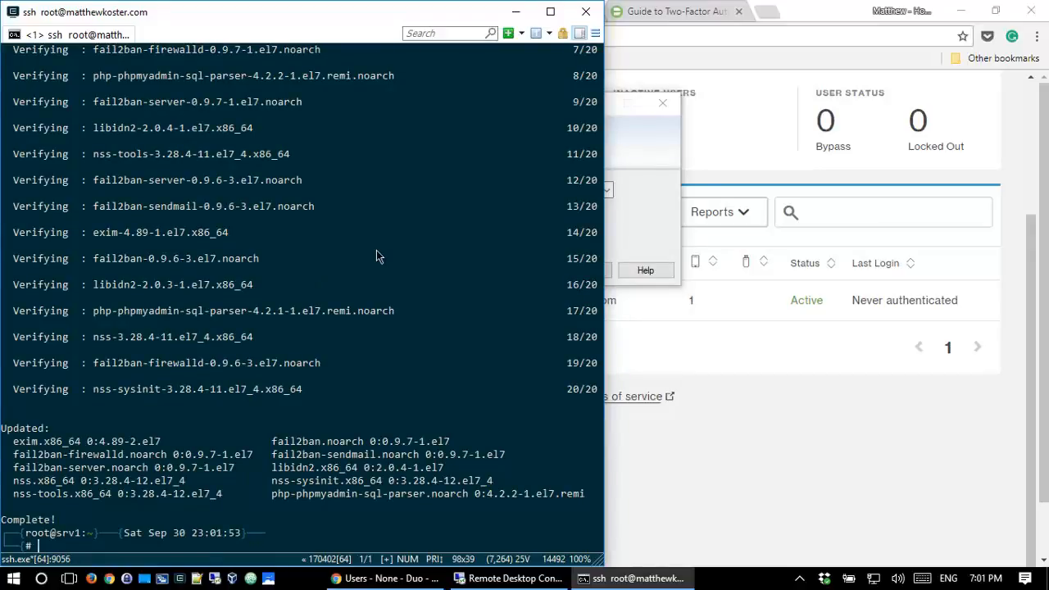
Exit the SSH session and close the command console.
type("exit")
key("Return")
type("exit")
key("Return")
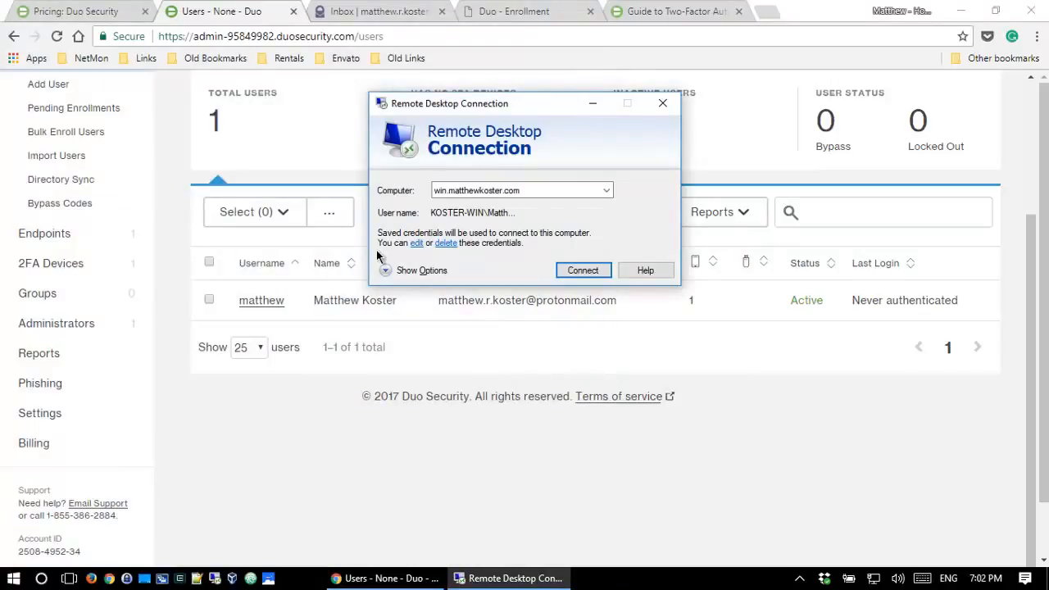
left_click(572, 270)
left_click(577, 272)
left_click(579, 271)
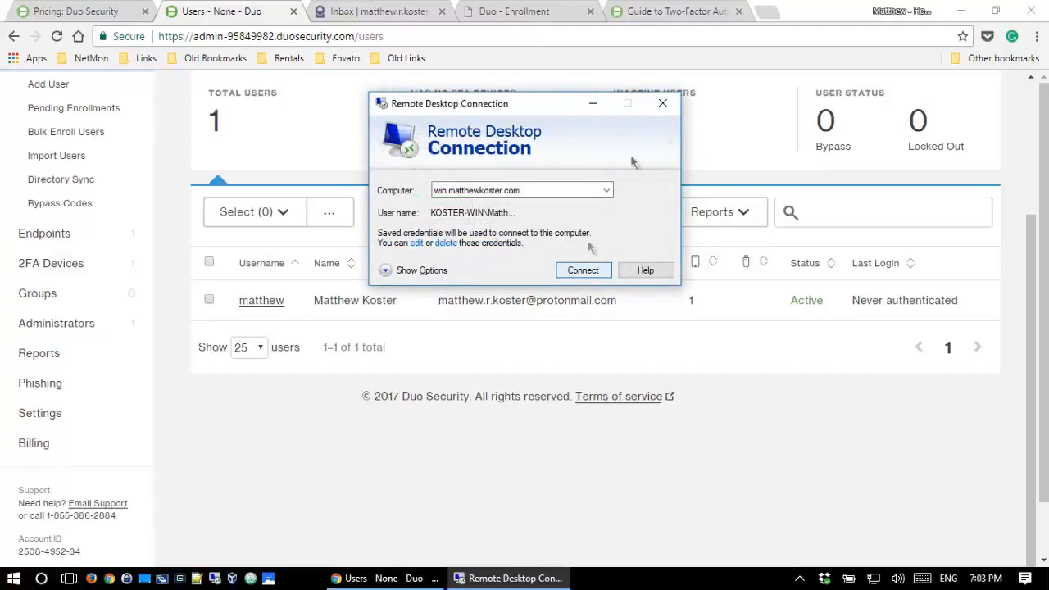
left_click(774, 12)
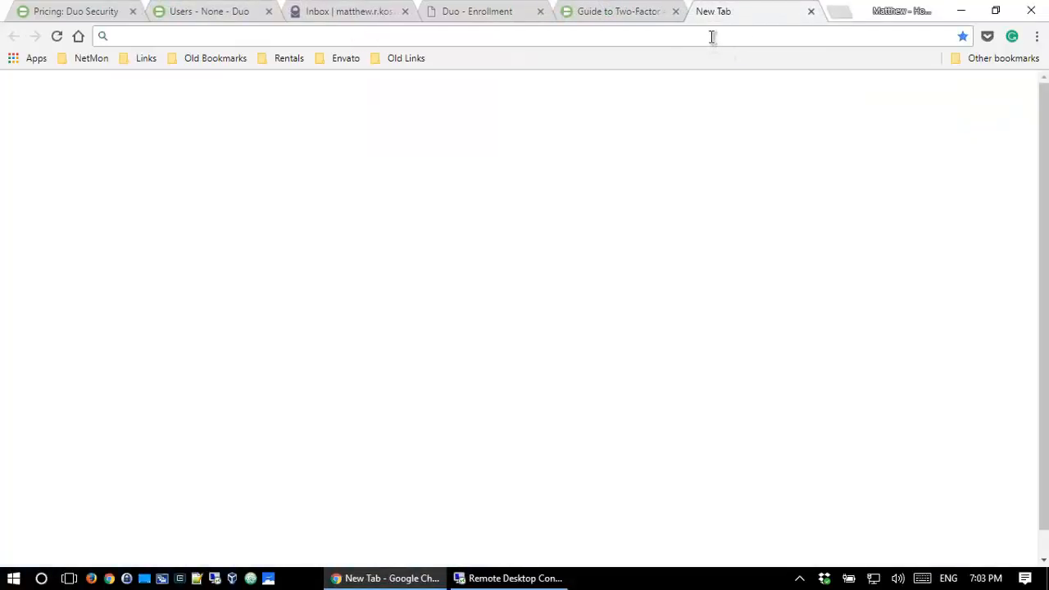
Go to vultr.com, log in, and open the Windows Cloud Instance's web console.
type("vultr")
key("Return")
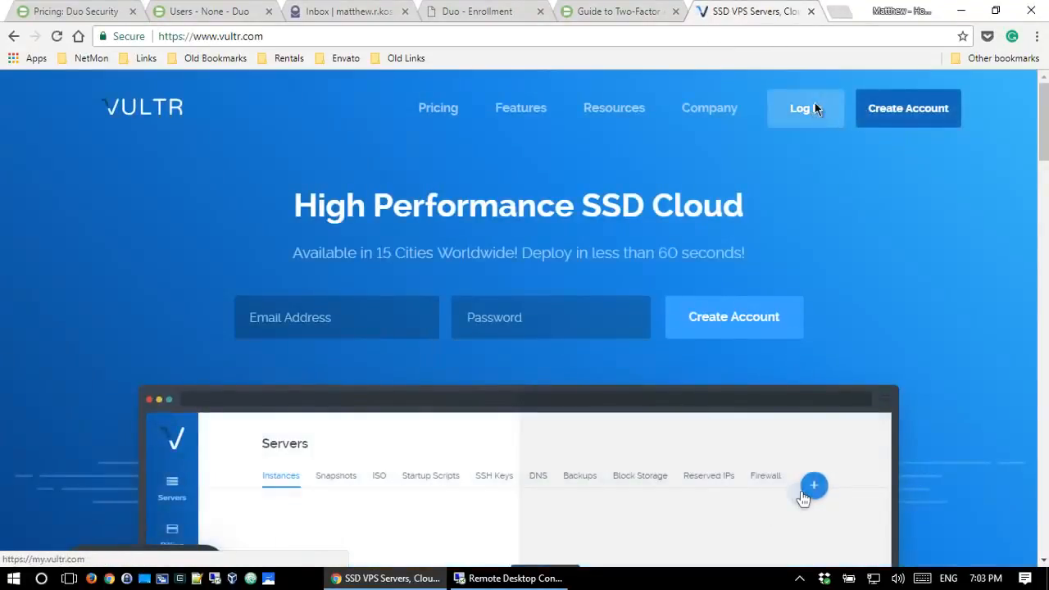
left_click(815, 107)
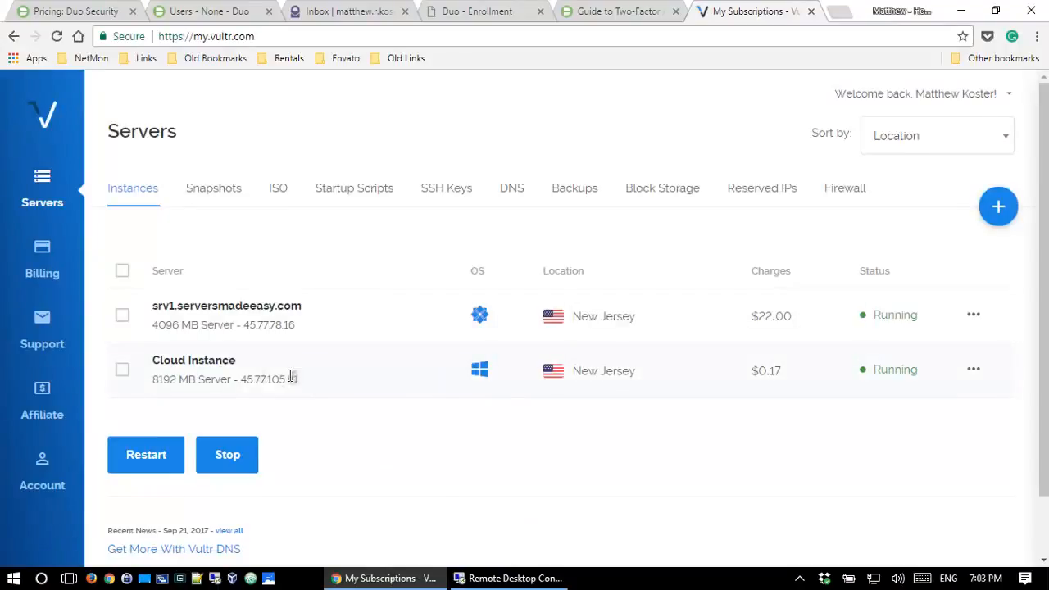
left_click(203, 367)
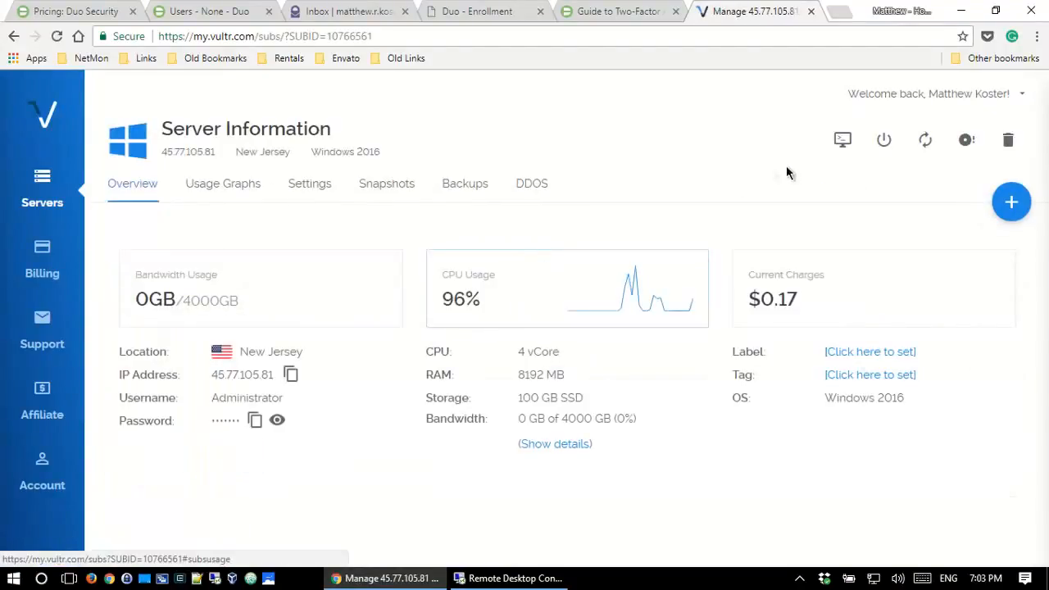
left_click(842, 140)
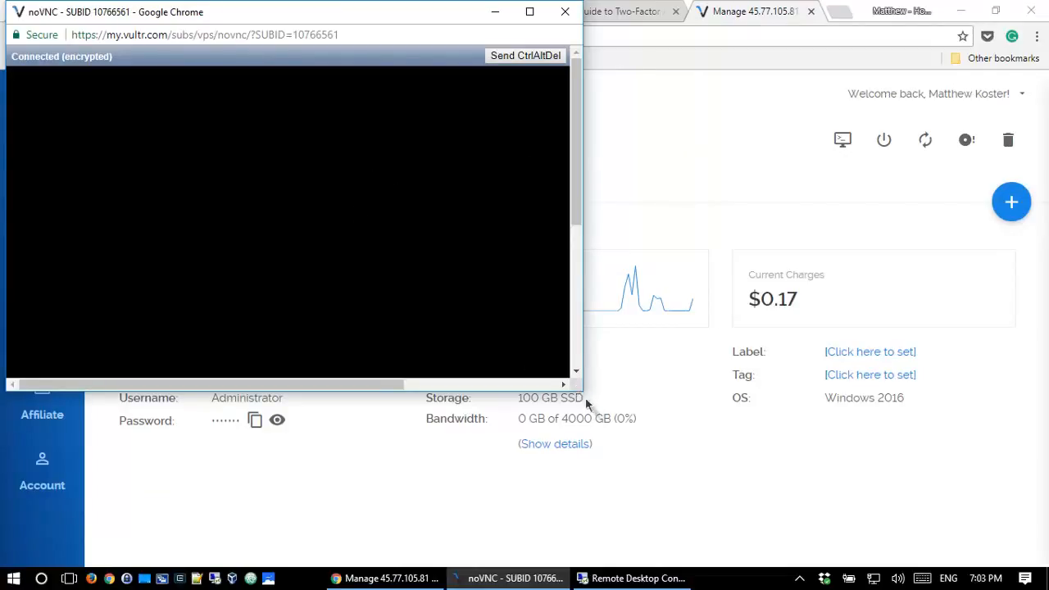
Maximize the noVNC console, send Ctrl+Alt+Del to reach the lock screen, then minimize it.
double_click(373, 20)
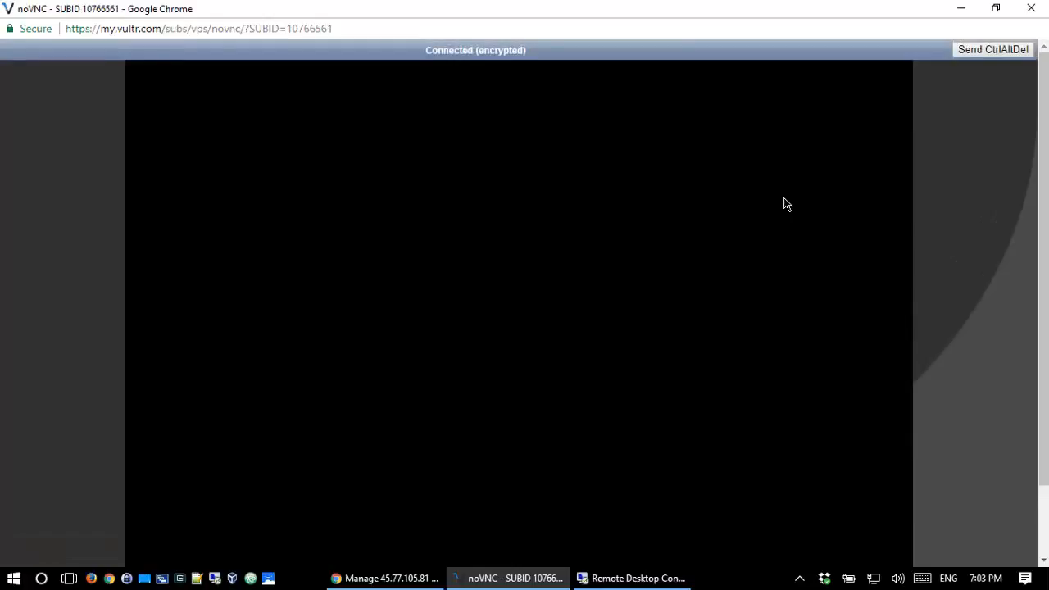
left_click(993, 50)
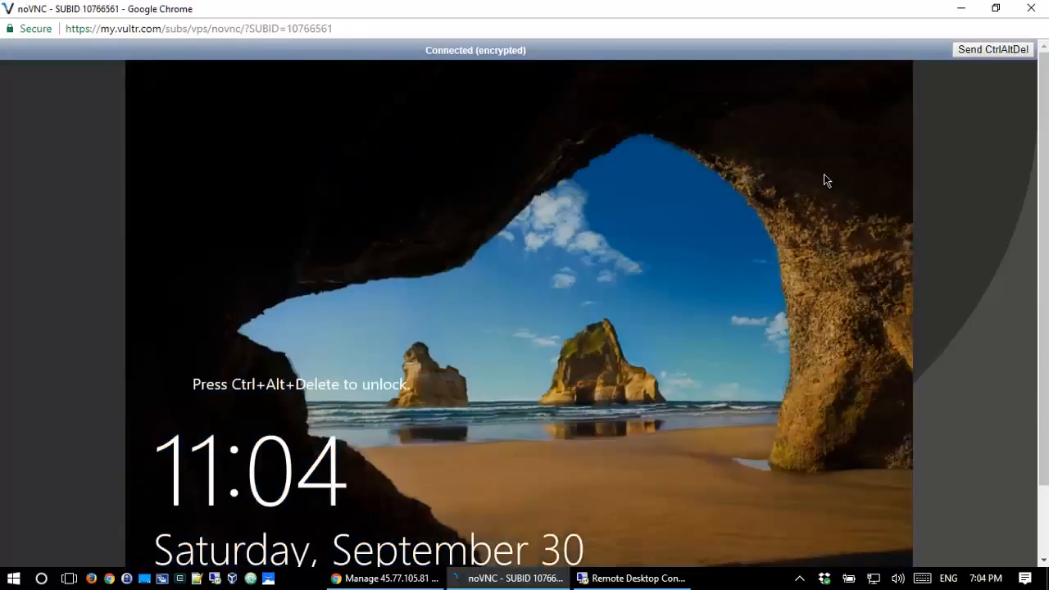
left_click(960, 9)
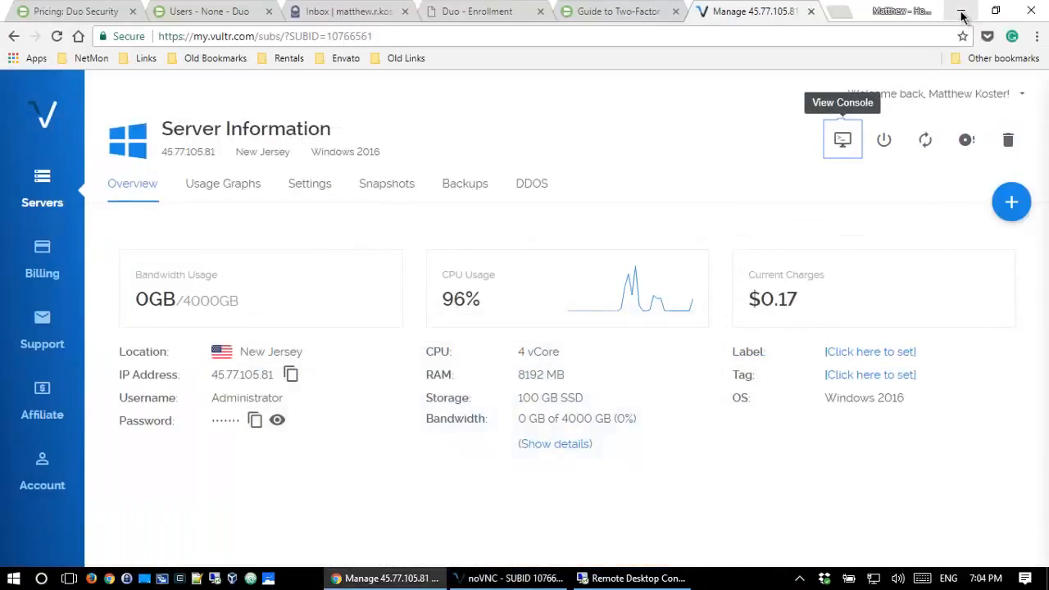